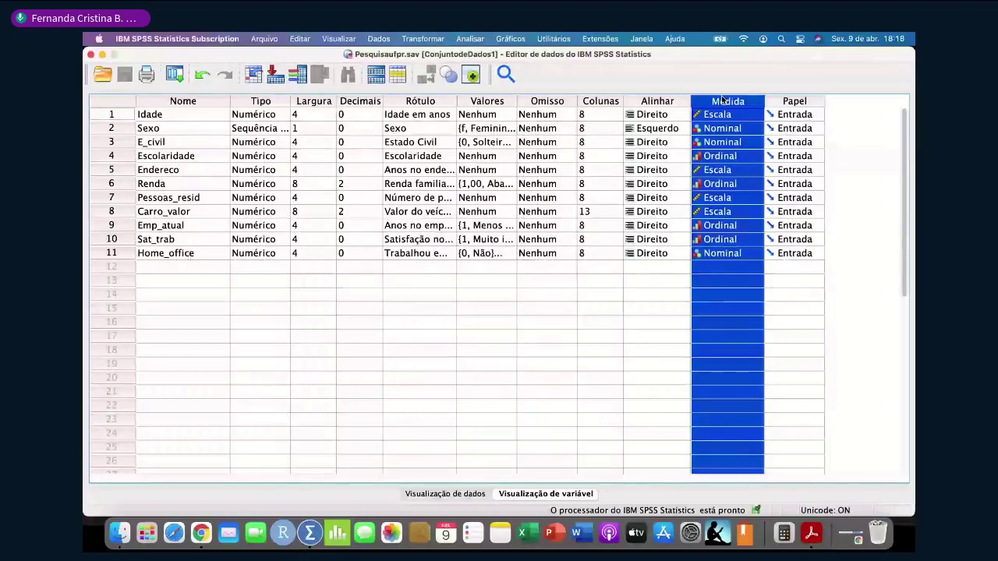
Check the recorded cases in the data view and return to the variable definitions.
{"action": "left_click", "coordinate": [320, 128]}
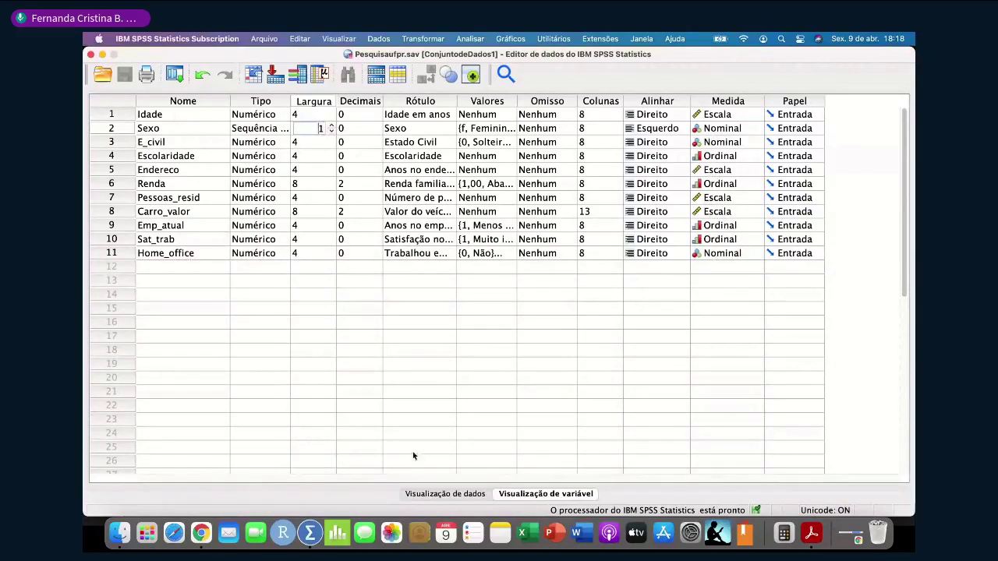
{"action": "left_click", "coordinate": [437, 495]}
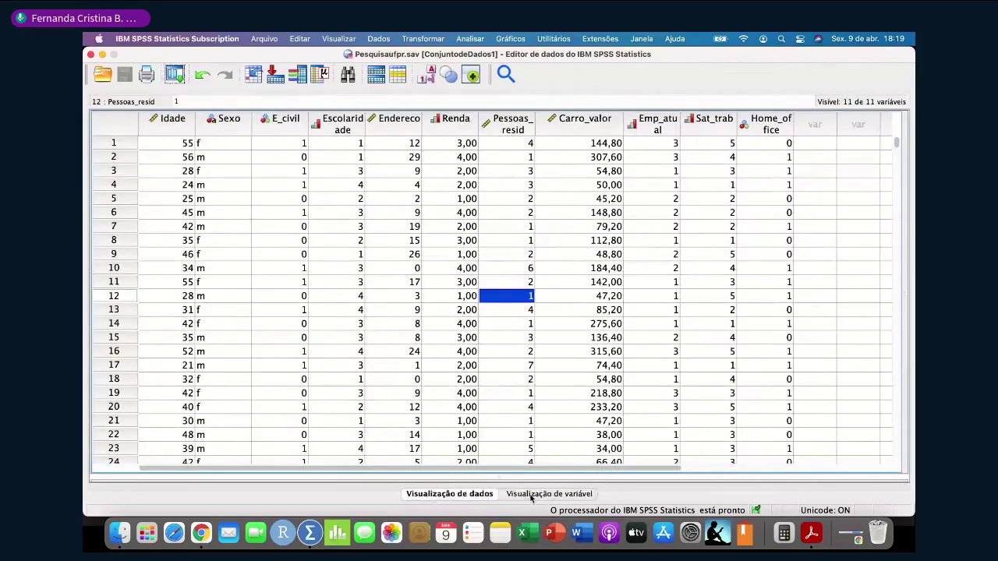
{"action": "left_click", "coordinate": [531, 496]}
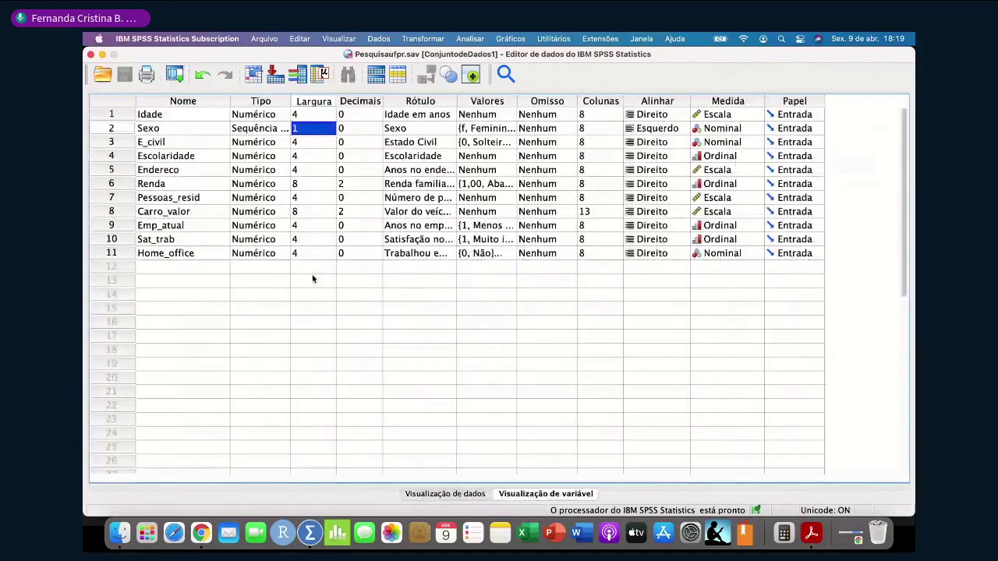
Go through the variable definitions row by row, from Idade to Carro_valor.
{"action": "left_click", "coordinate": [112, 116]}
{"action": "left_click", "coordinate": [114, 129]}
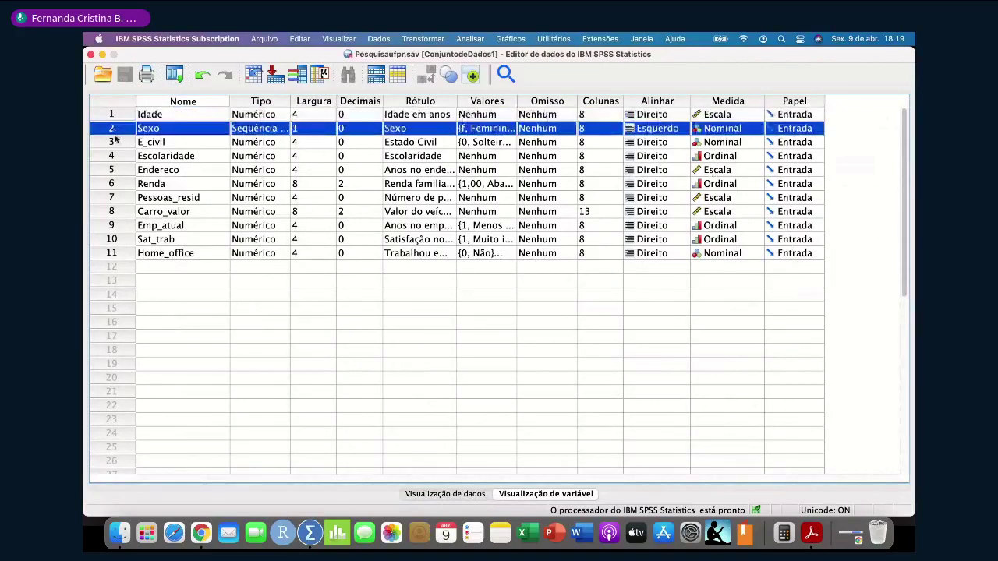
{"action": "left_click", "coordinate": [117, 142]}
{"action": "left_click", "coordinate": [119, 155]}
{"action": "left_click", "coordinate": [120, 170]}
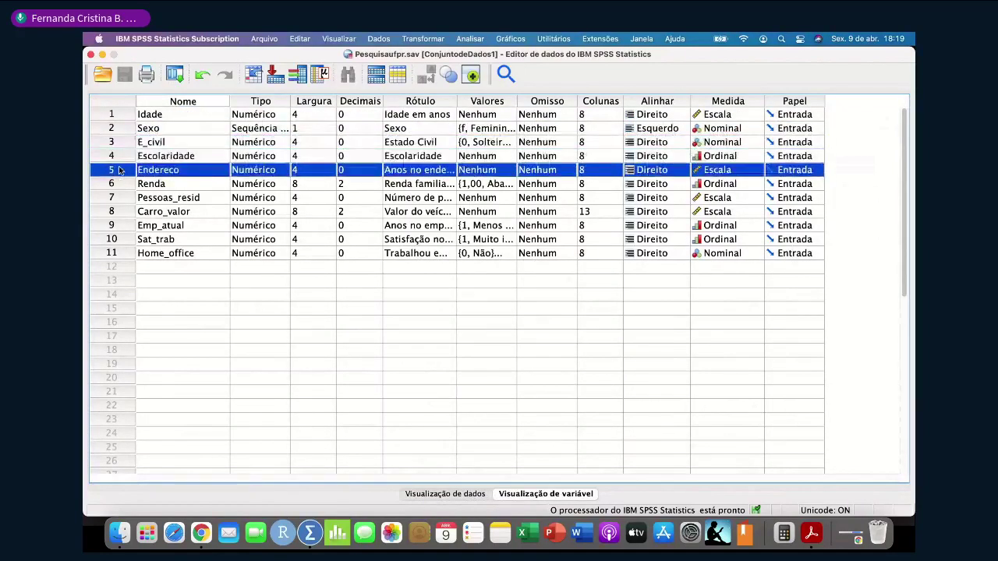
{"action": "left_click", "coordinate": [121, 184]}
{"action": "left_click", "coordinate": [121, 197]}
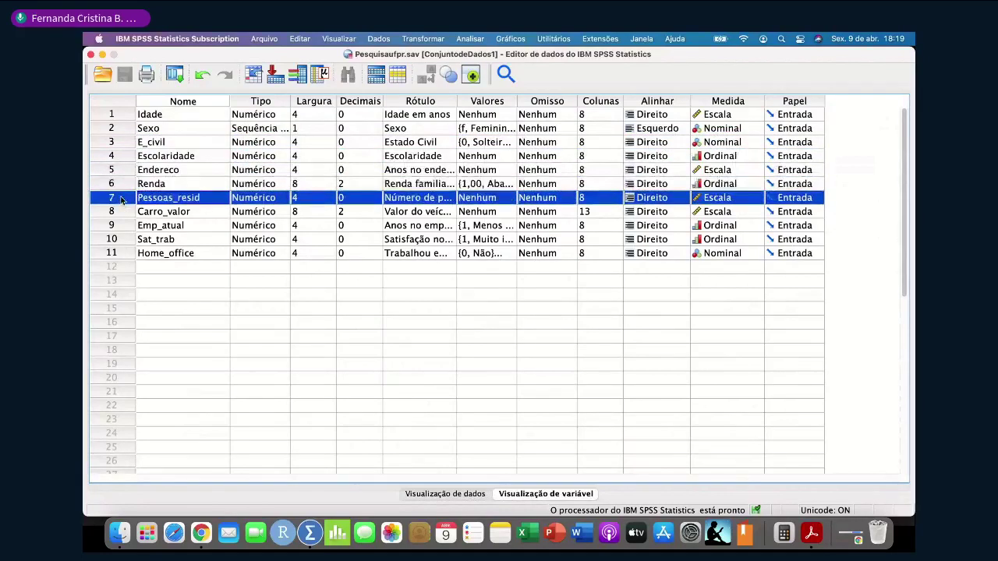
{"action": "left_click", "coordinate": [122, 211]}
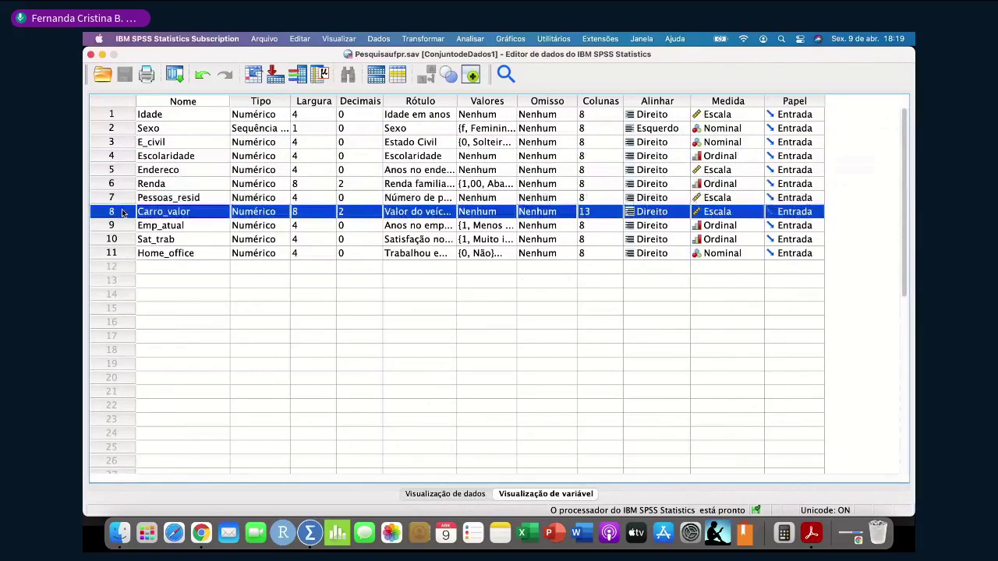
Review the variable names from Idade to Escolaridade and the full definition row of Sexo.
{"action": "left_click", "coordinate": [177, 106]}
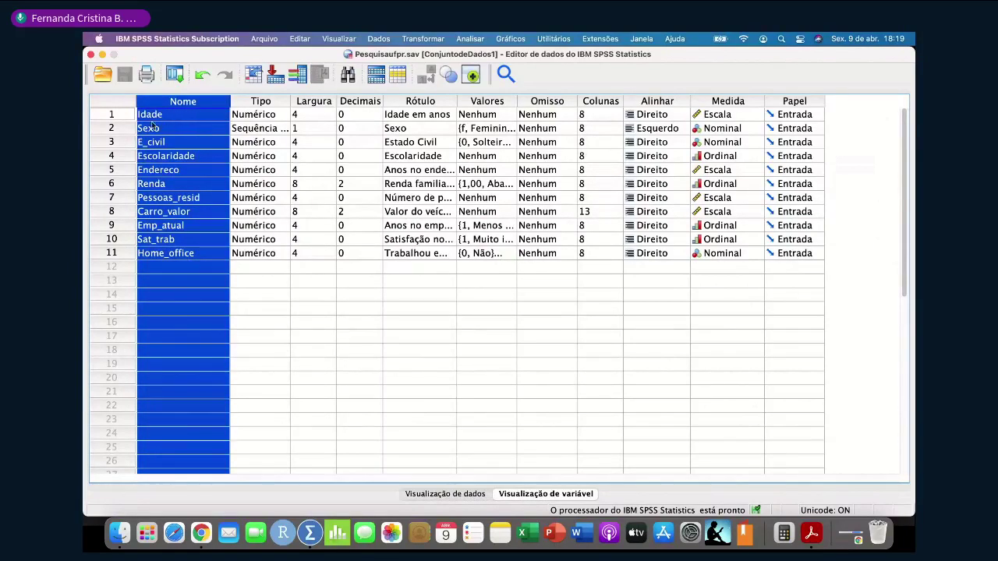
{"action": "left_click", "coordinate": [156, 115]}
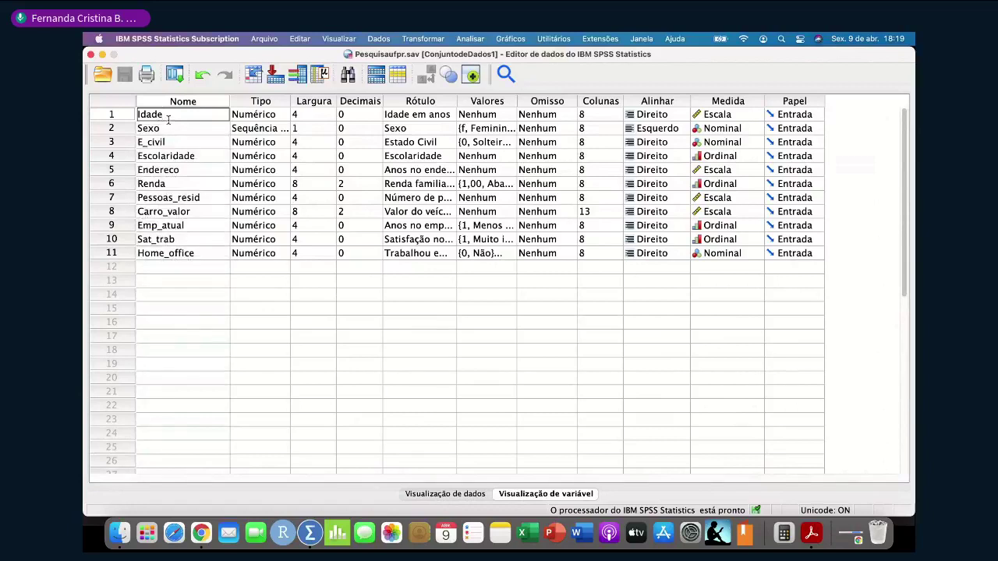
{"action": "left_click", "coordinate": [167, 129]}
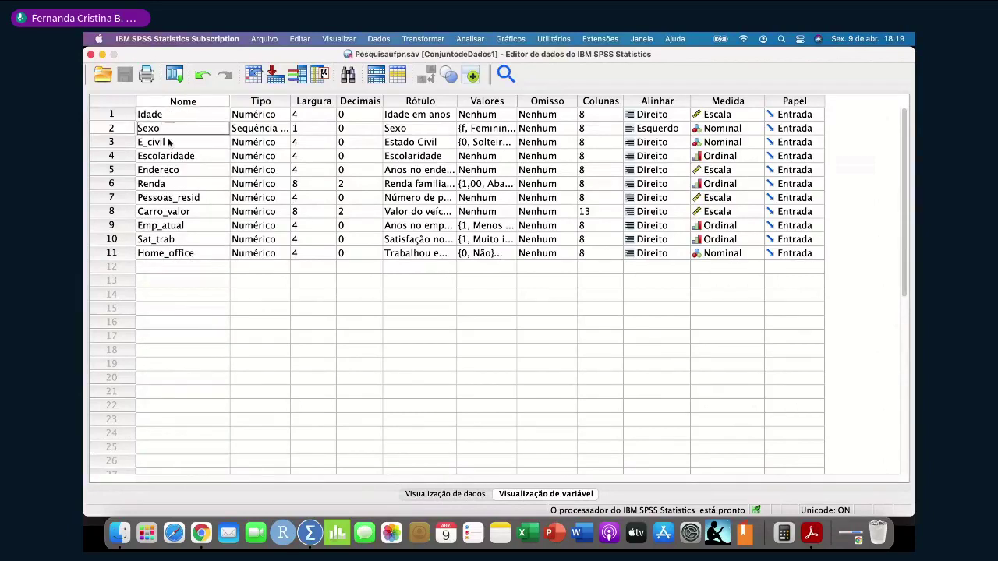
{"action": "left_click", "coordinate": [169, 142]}
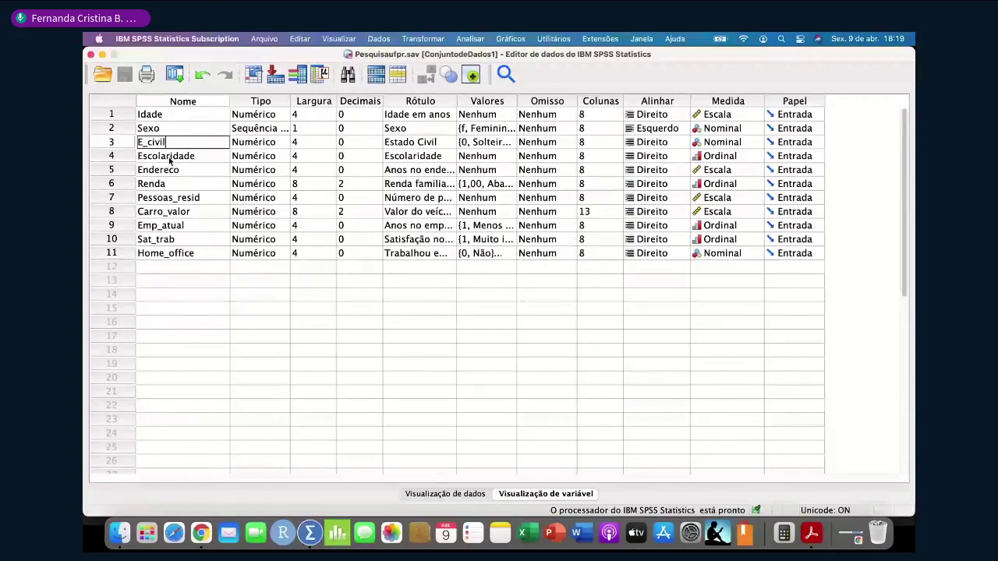
{"action": "left_click", "coordinate": [170, 160]}
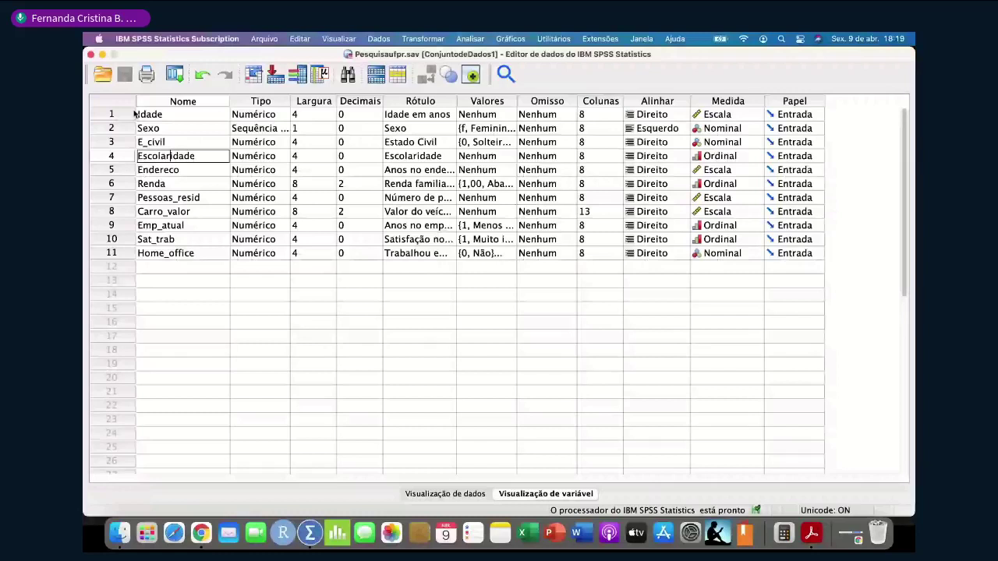
{"action": "left_click", "coordinate": [111, 128]}
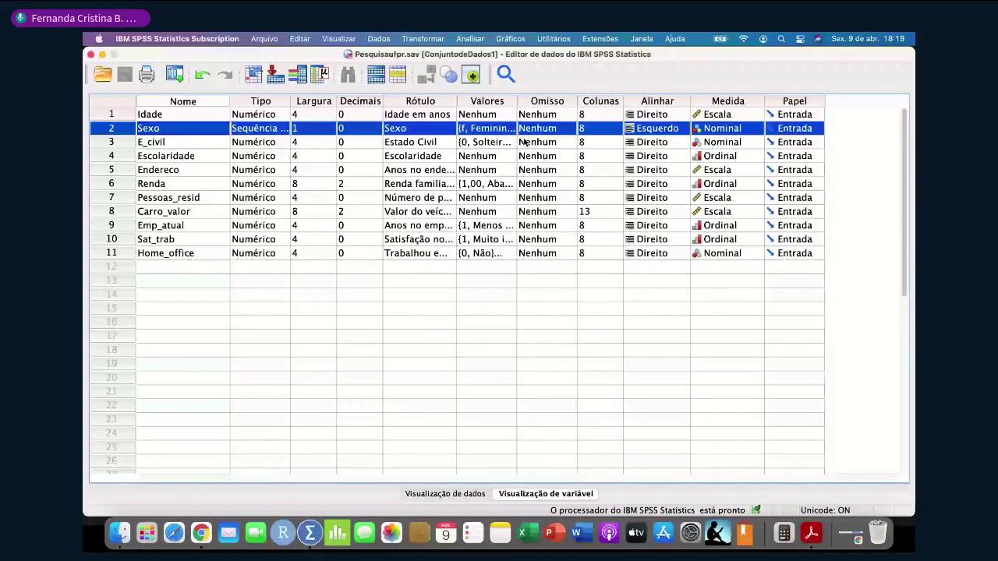
Widen the Rótulo column to about twice its width so the long variable labels are readable.
{"action": "left_click", "coordinate": [416, 101]}
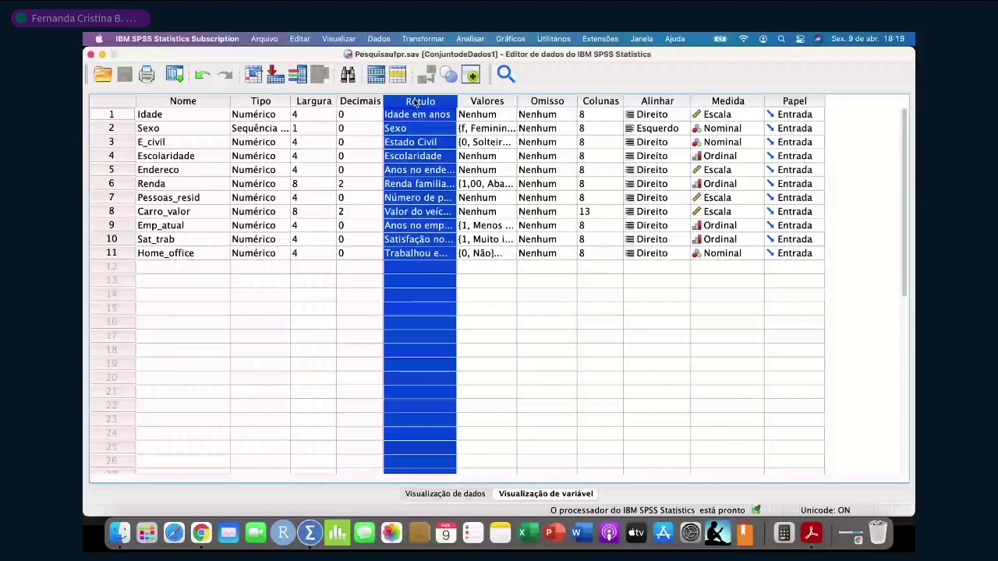
{"action": "left_click_drag", "start_coordinate": [456, 101], "coordinate": [534, 102]}
{"action": "left_click", "coordinate": [447, 154]}
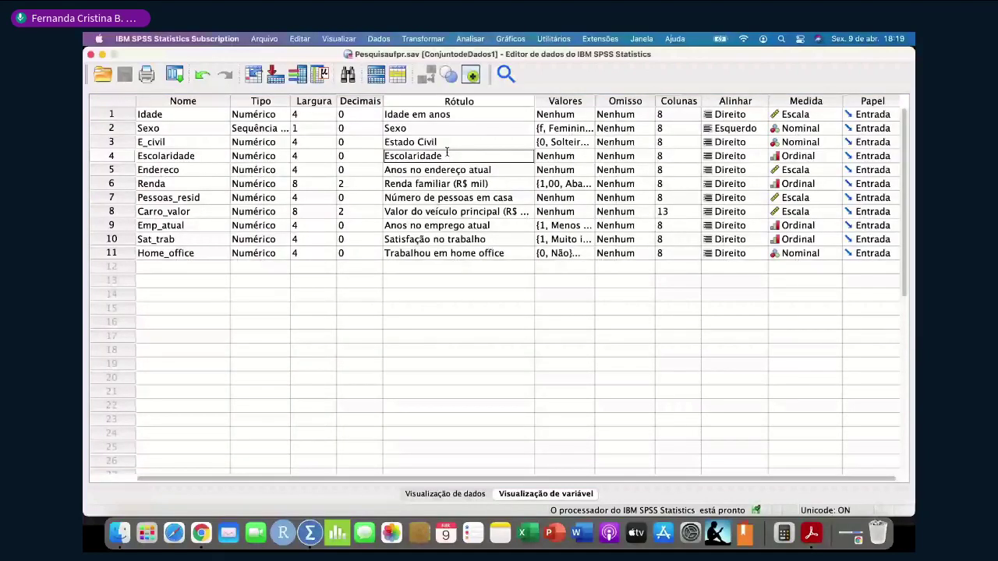
{"action": "left_click", "coordinate": [456, 114]}
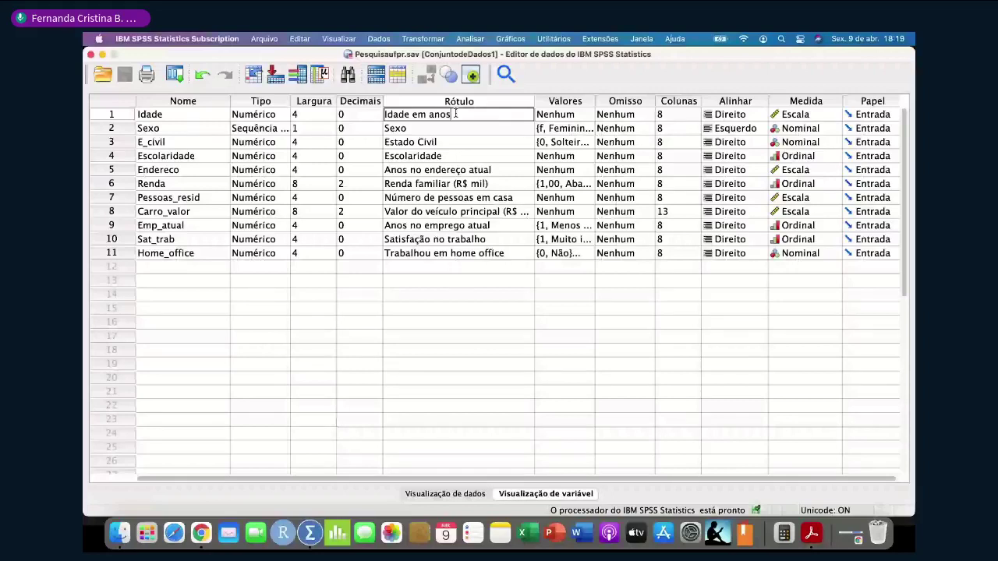
Compare E_civil's name with its descriptive label and widen the Valores column slightly.
{"action": "left_click", "coordinate": [171, 143]}
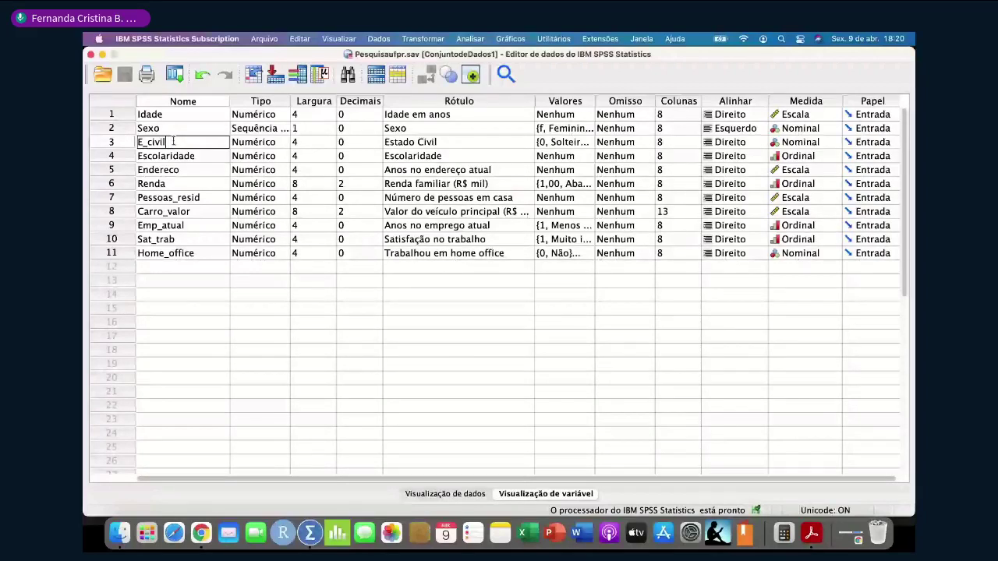
{"action": "left_click", "coordinate": [411, 142]}
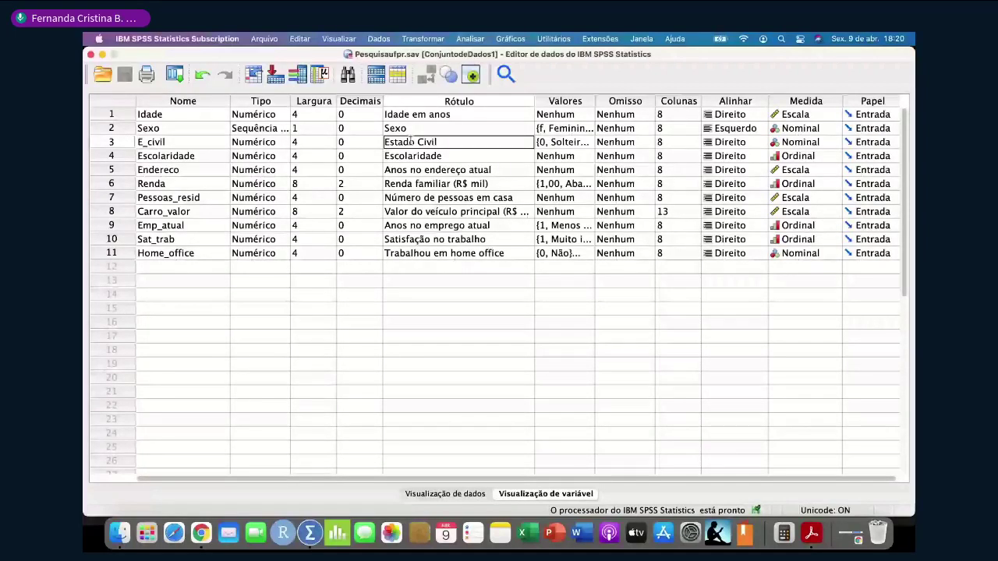
{"action": "left_click", "coordinate": [411, 142]}
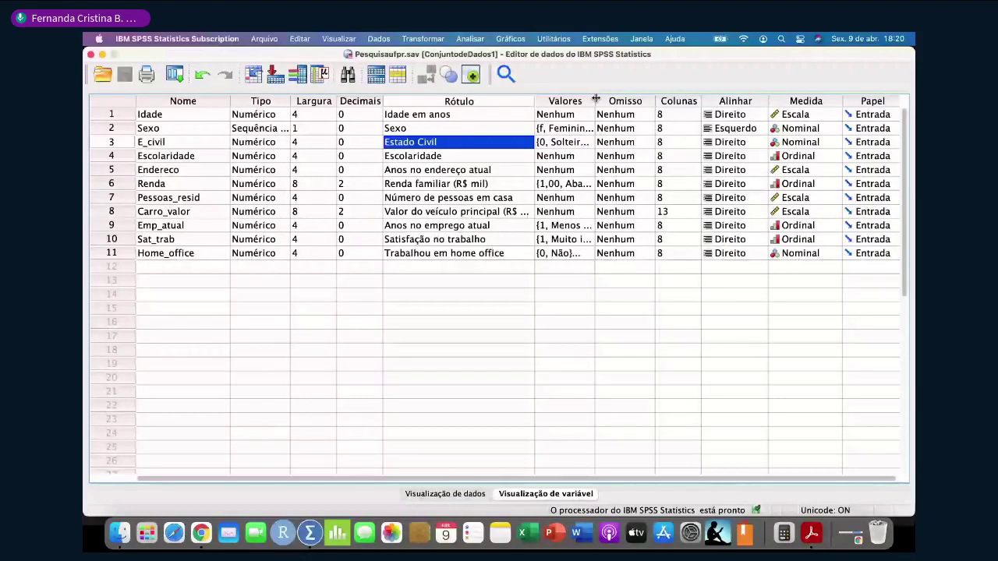
{"action": "left_click_drag", "start_coordinate": [595, 99], "coordinate": [608, 101]}
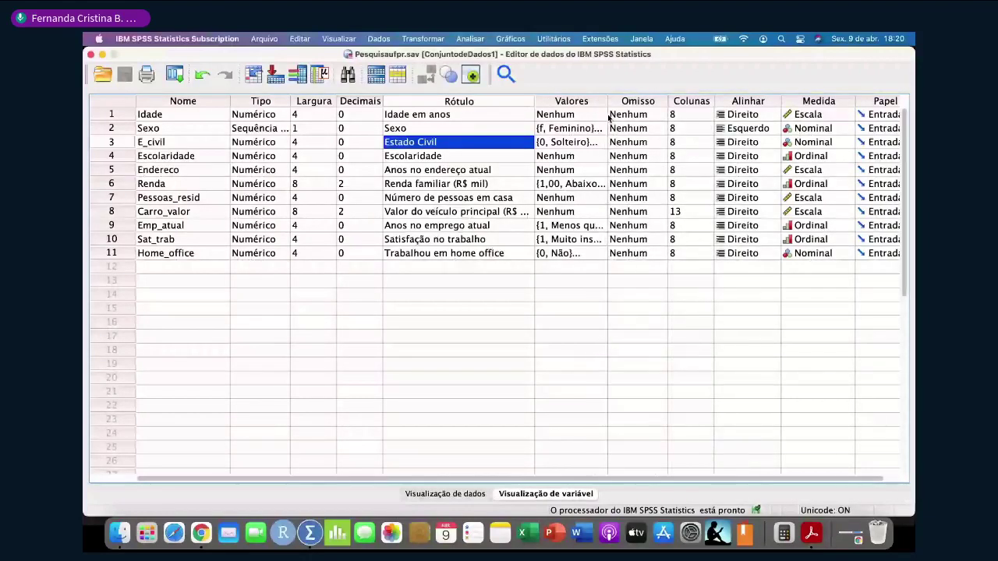
Inspect the value labels of E_civil for codes 0 and 2, and close them without making changes.
{"action": "left_click", "coordinate": [277, 142]}
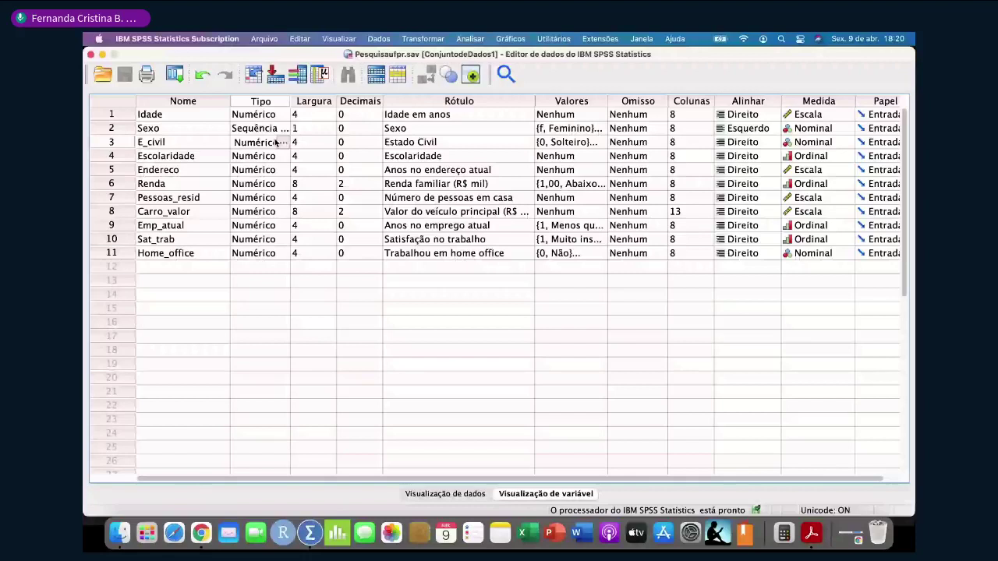
{"action": "left_click", "coordinate": [597, 143]}
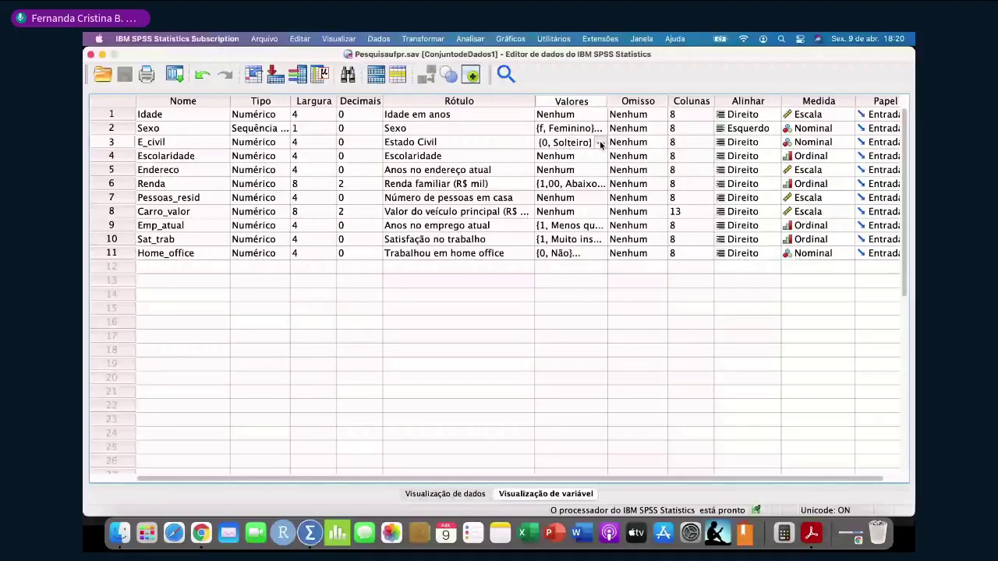
{"action": "left_click", "coordinate": [600, 143]}
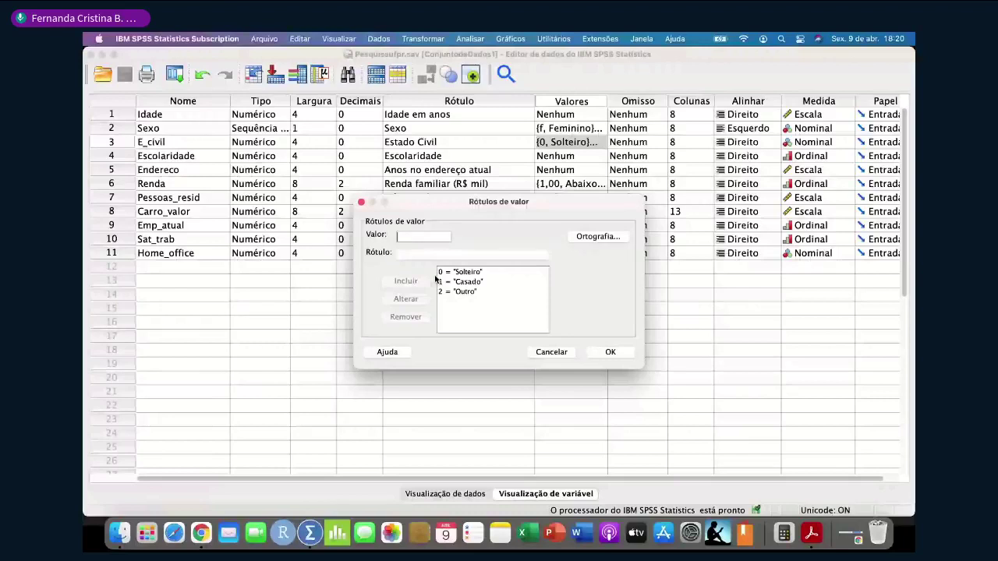
{"action": "left_click", "coordinate": [461, 273]}
{"action": "left_click", "coordinate": [464, 292]}
{"action": "left_click", "coordinate": [467, 272]}
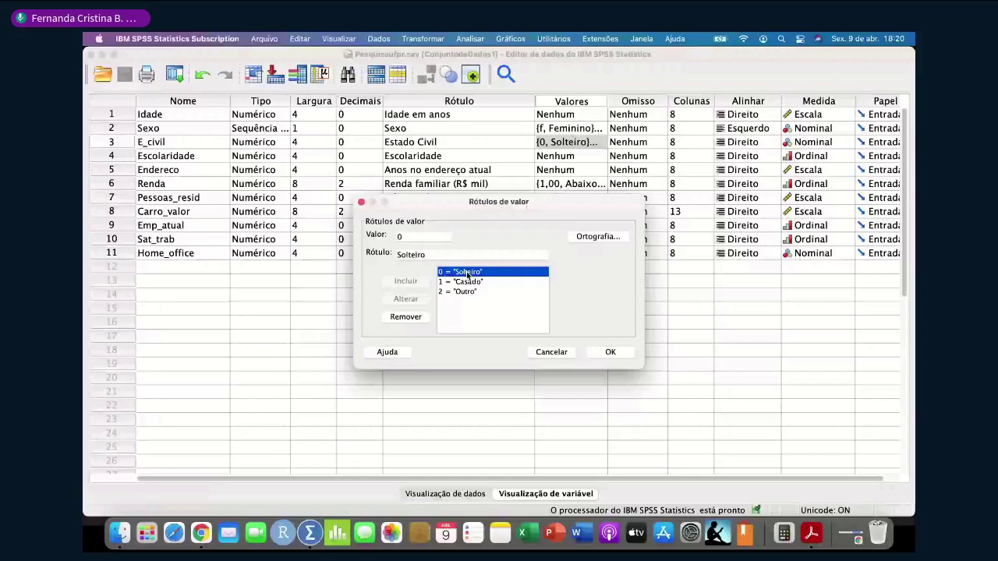
{"action": "left_click", "coordinate": [468, 291]}
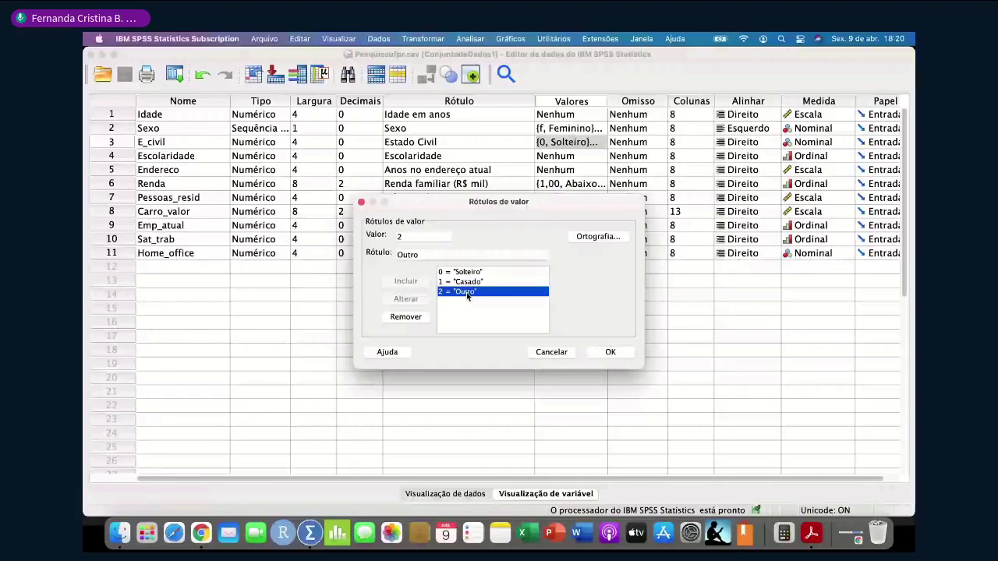
{"action": "left_click", "coordinate": [552, 353]}
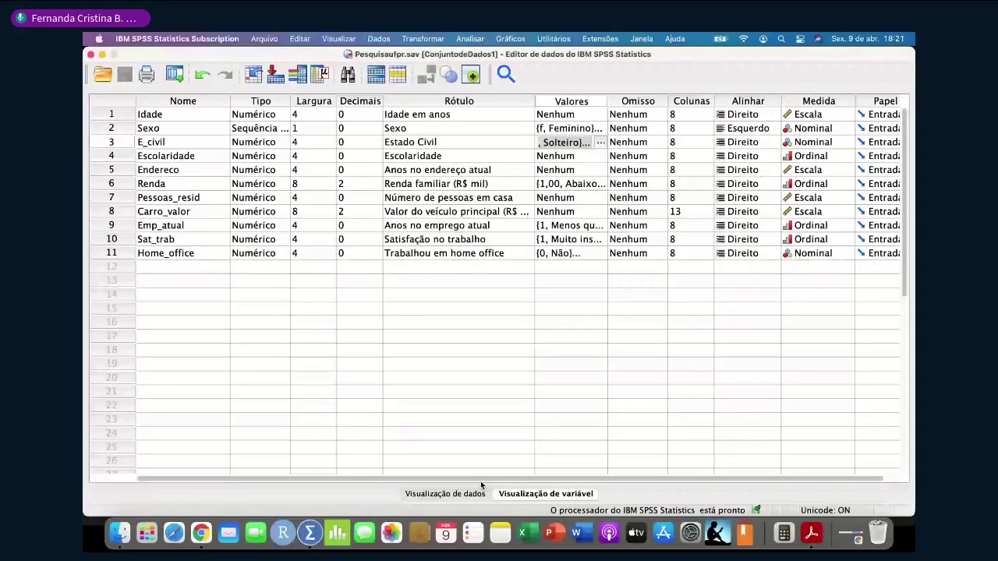
Examine the coded entries of E_civil, Endereco and Renda for the first cases in the data view.
{"action": "left_click", "coordinate": [460, 493]}
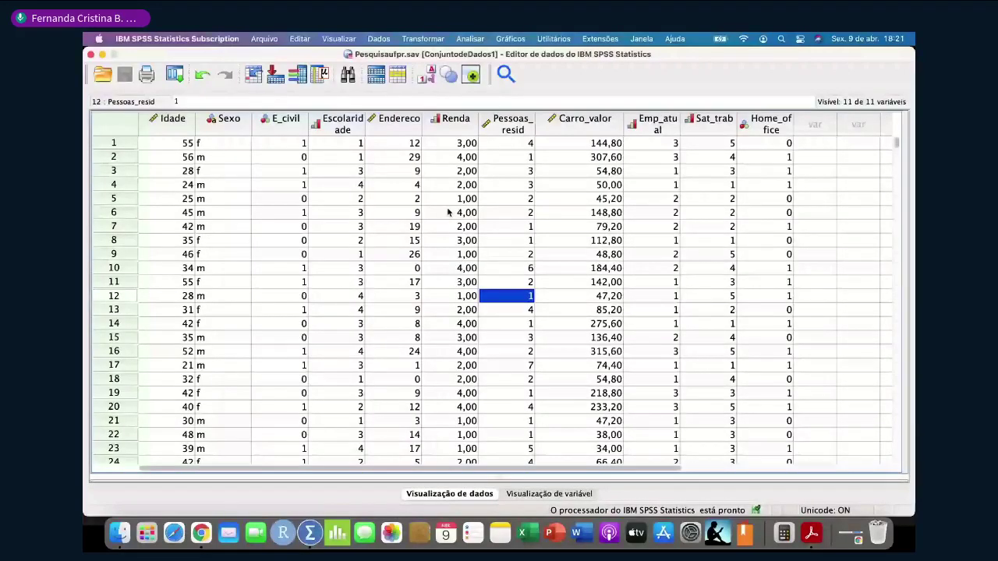
{"action": "left_click", "coordinate": [295, 145]}
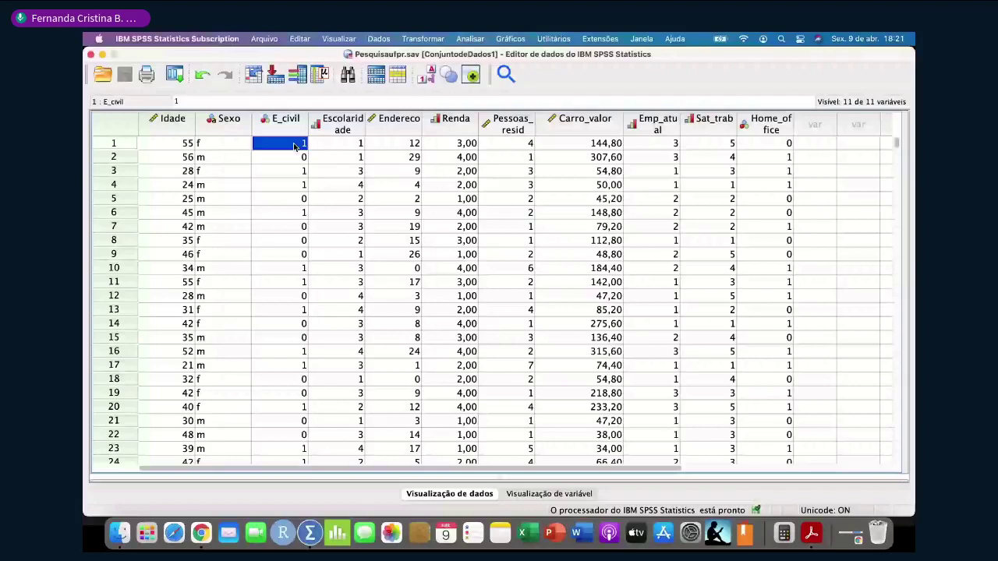
{"action": "left_click", "coordinate": [301, 156]}
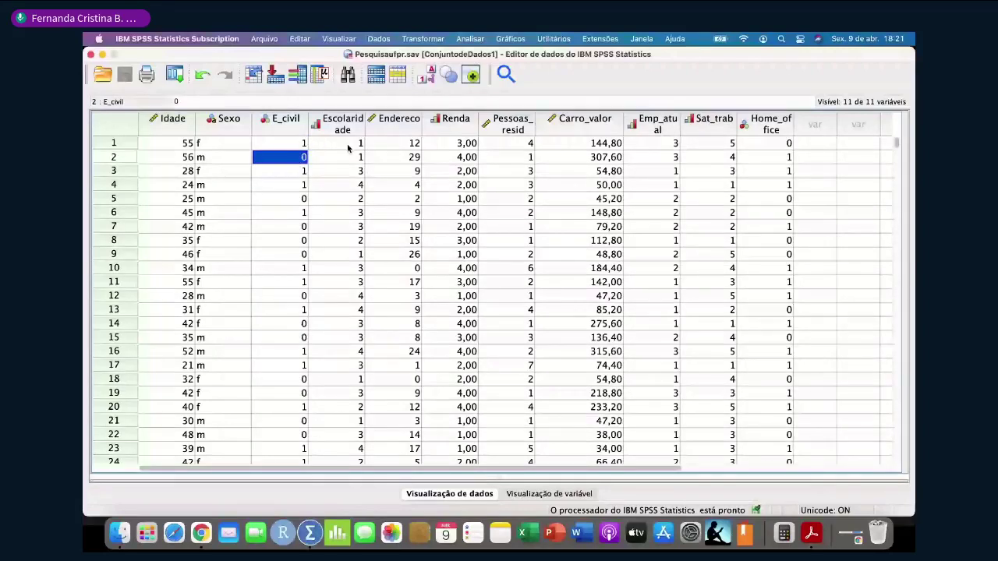
{"action": "left_click", "coordinate": [394, 143]}
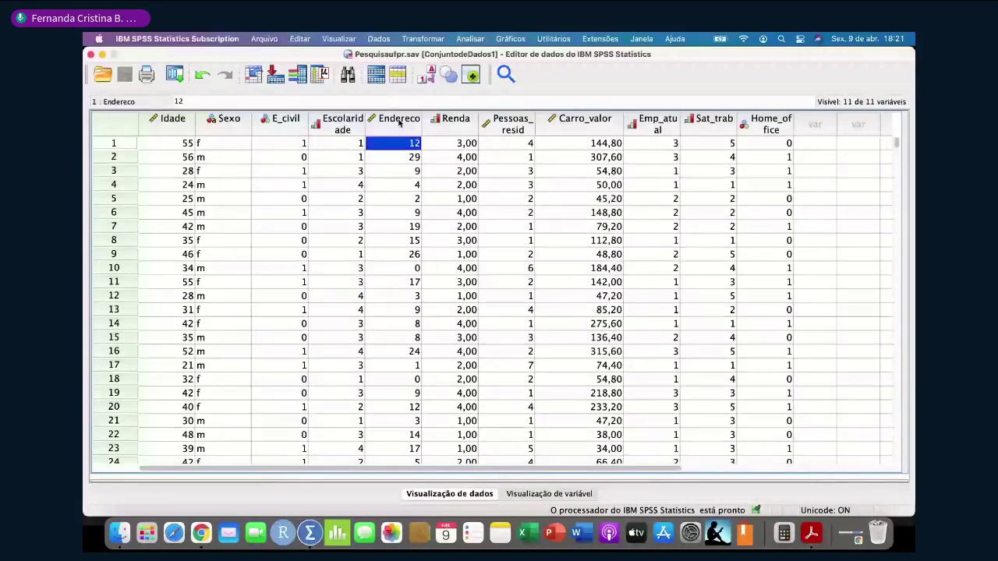
{"action": "left_click", "coordinate": [399, 121]}
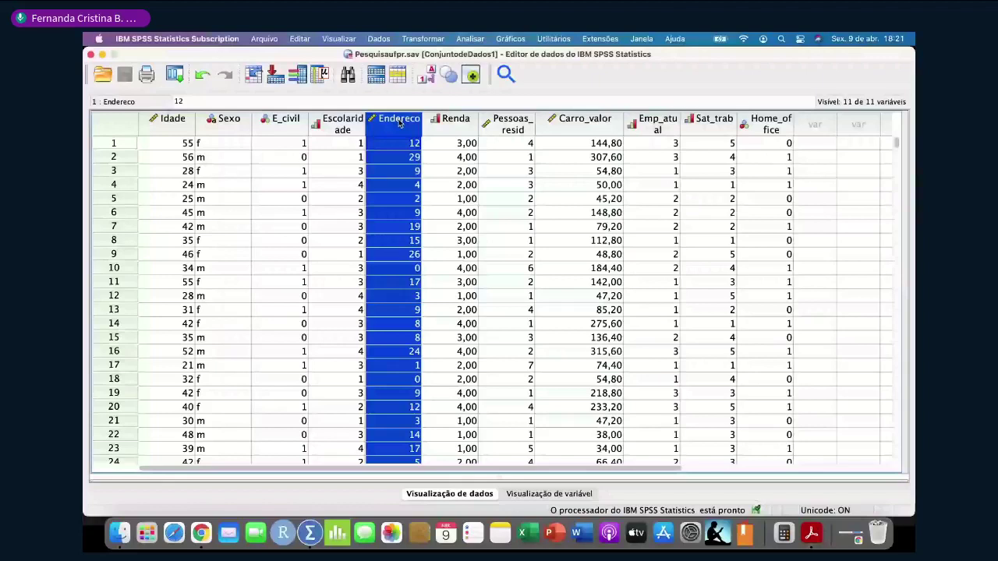
{"action": "left_click", "coordinate": [461, 142]}
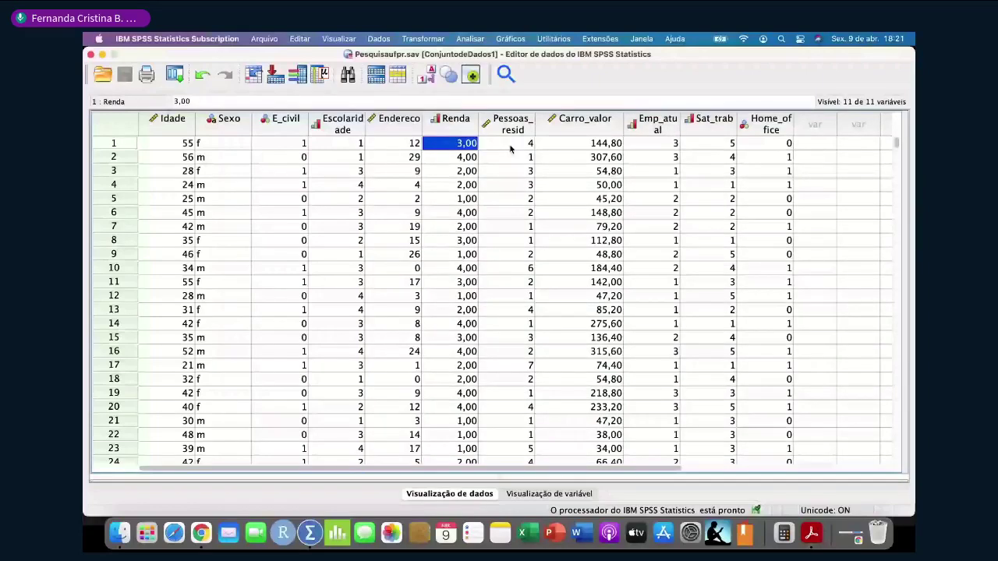
Review the label and value labels of Escolaridade and the Medida column in the variable view.
{"action": "left_click", "coordinate": [549, 494]}
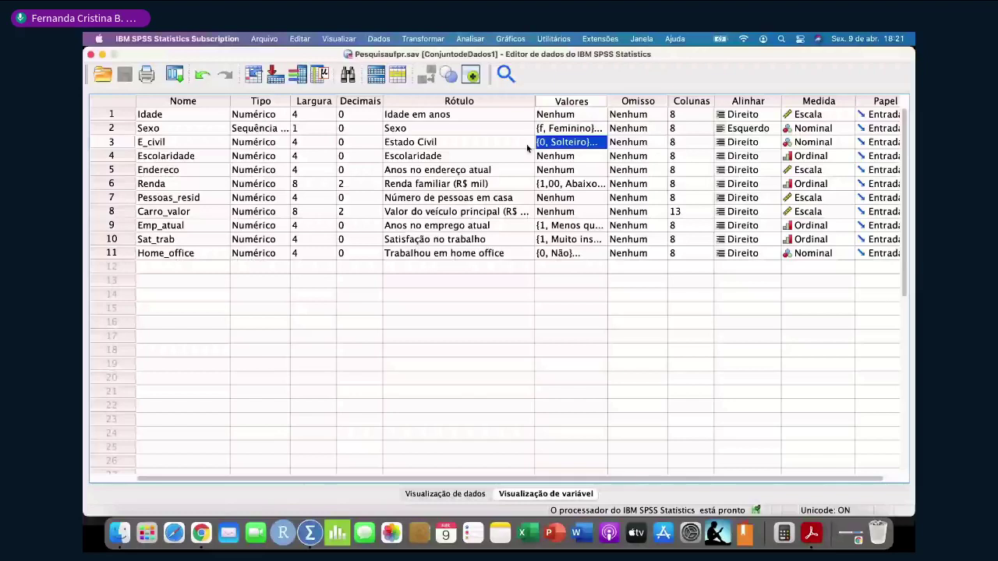
{"action": "double_click", "coordinate": [456, 156]}
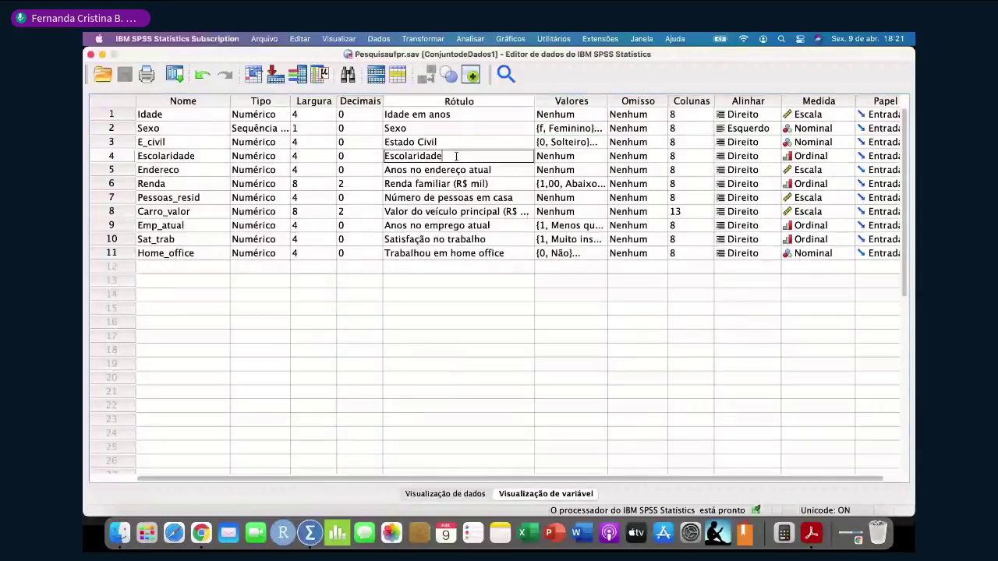
{"action": "left_click", "coordinate": [555, 157]}
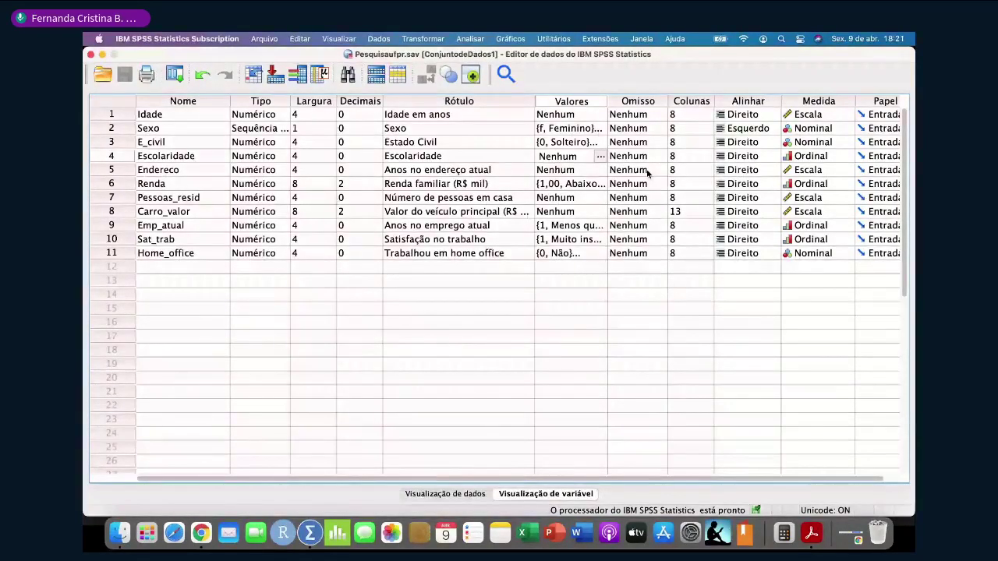
{"action": "left_click", "coordinate": [817, 103]}
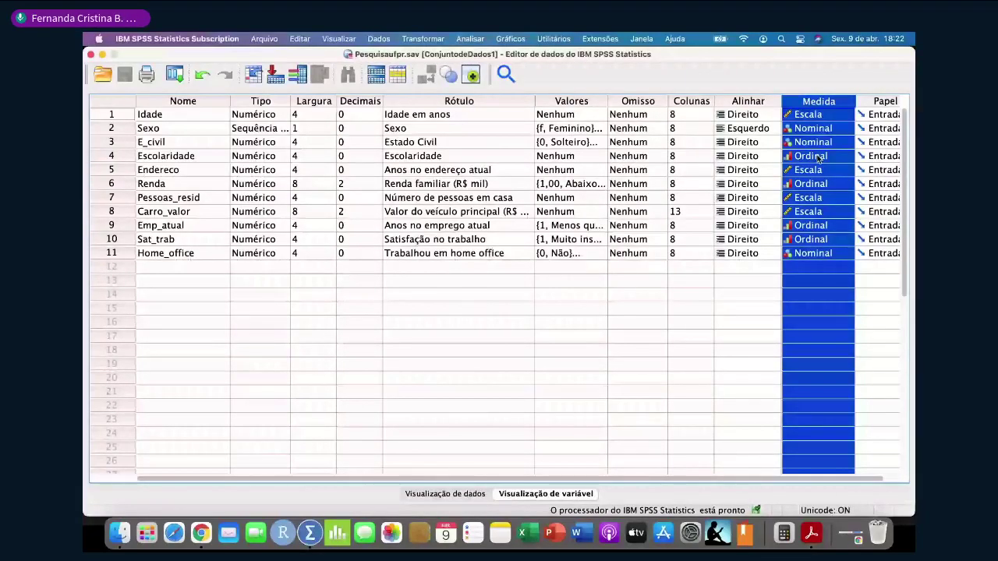
{"action": "key", "text": "super+Tab"}
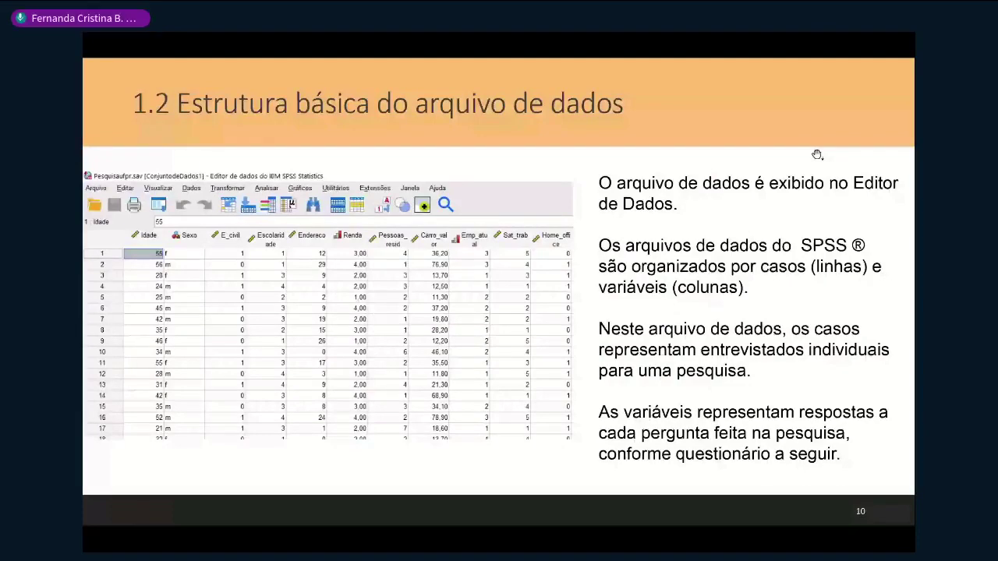
{"action": "key", "text": "Right"}
{"action": "key", "text": "Right"}
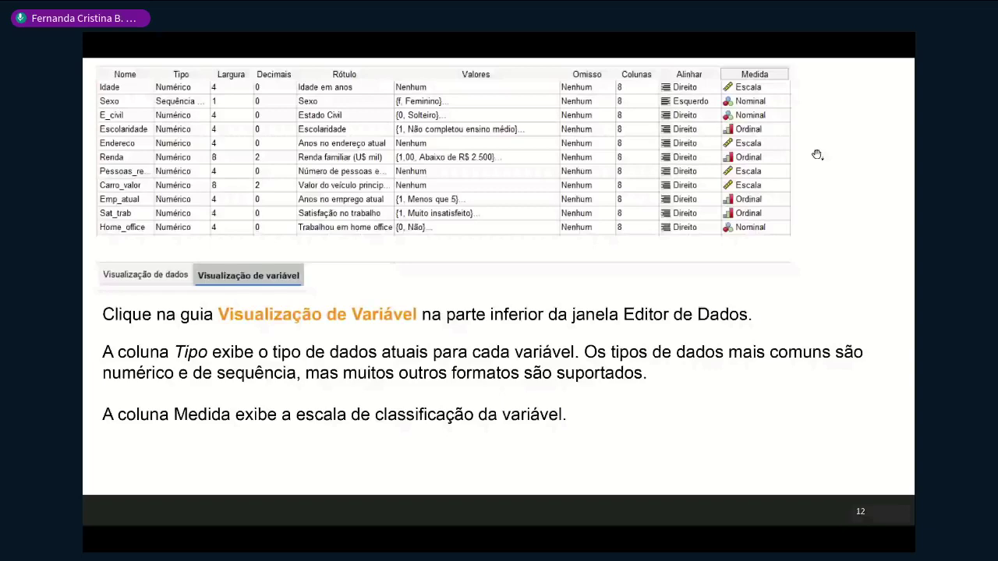
{"action": "key", "text": "Right"}
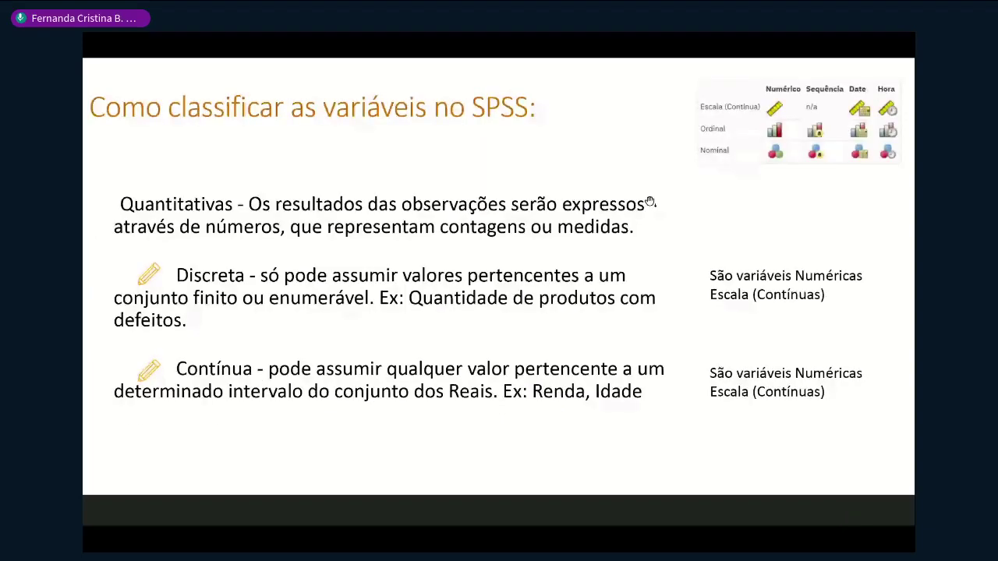
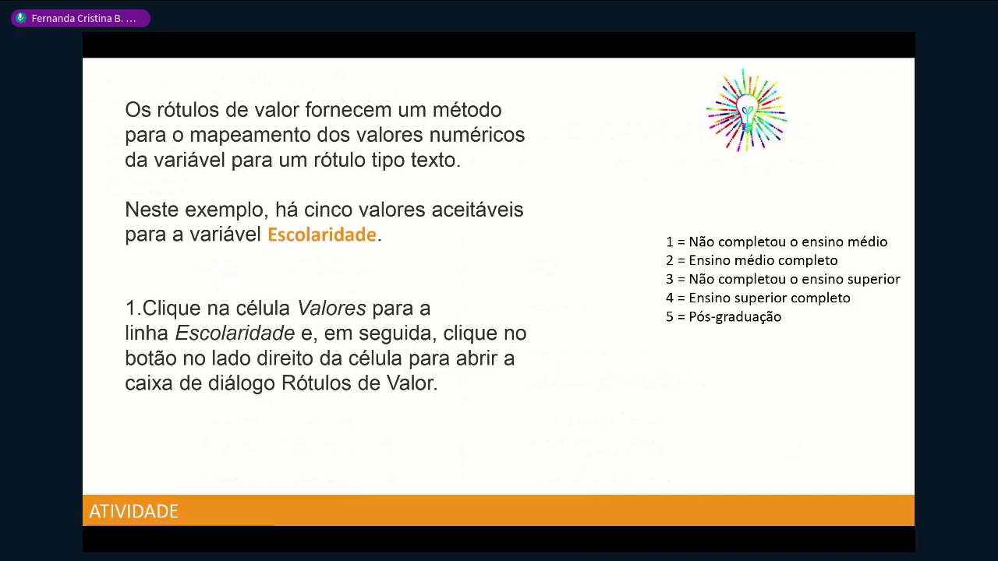
Return to the SPSS data editor and replace the Rótulo text of Escolaridade with "Grau de instrução".
{"action": "key", "text": "super+Tab"}
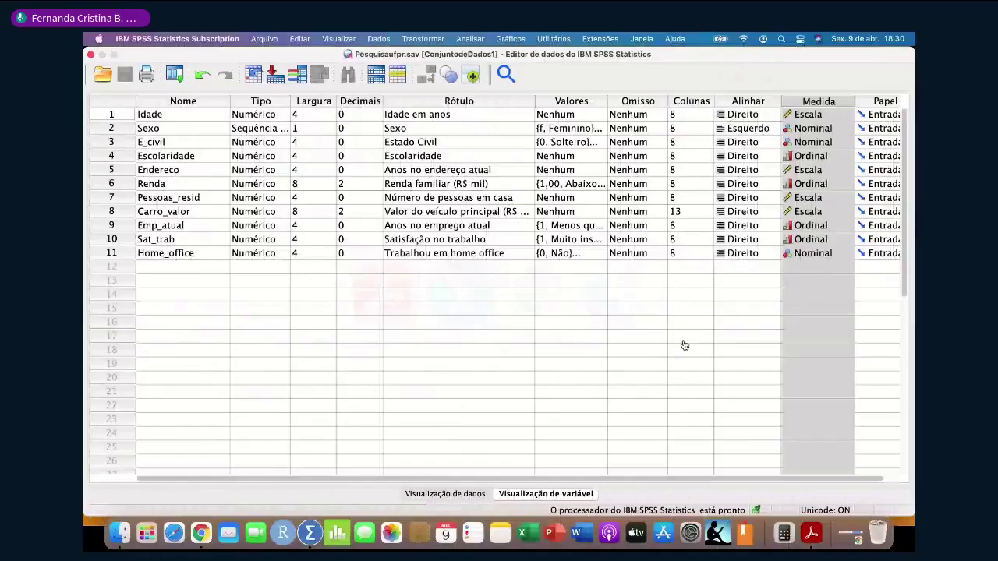
{"action": "left_click", "coordinate": [458, 225]}
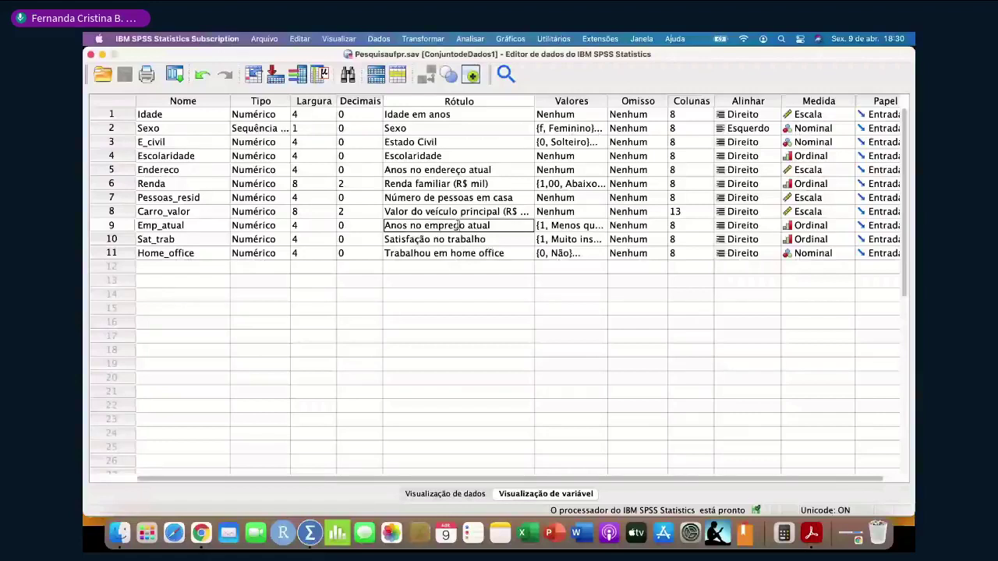
{"action": "left_click", "coordinate": [183, 156]}
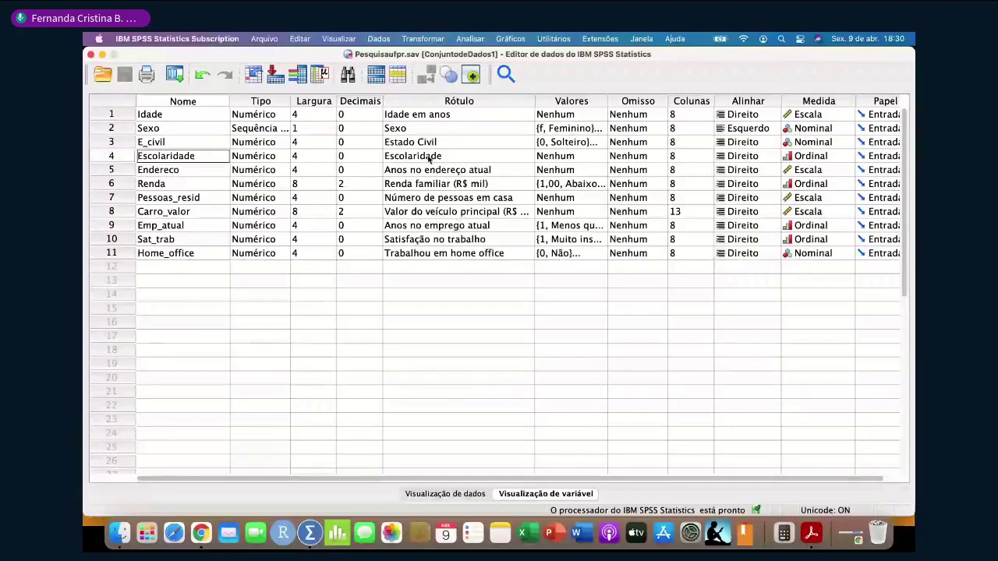
{"action": "left_click", "coordinate": [428, 158]}
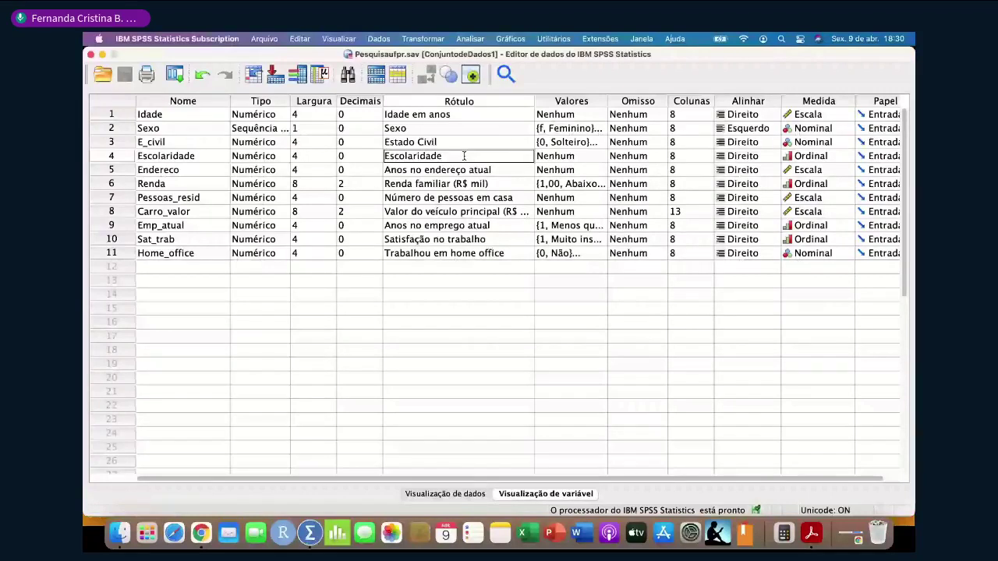
{"action": "double_click", "coordinate": [464, 156]}
{"action": "double_click", "coordinate": [463, 156]}
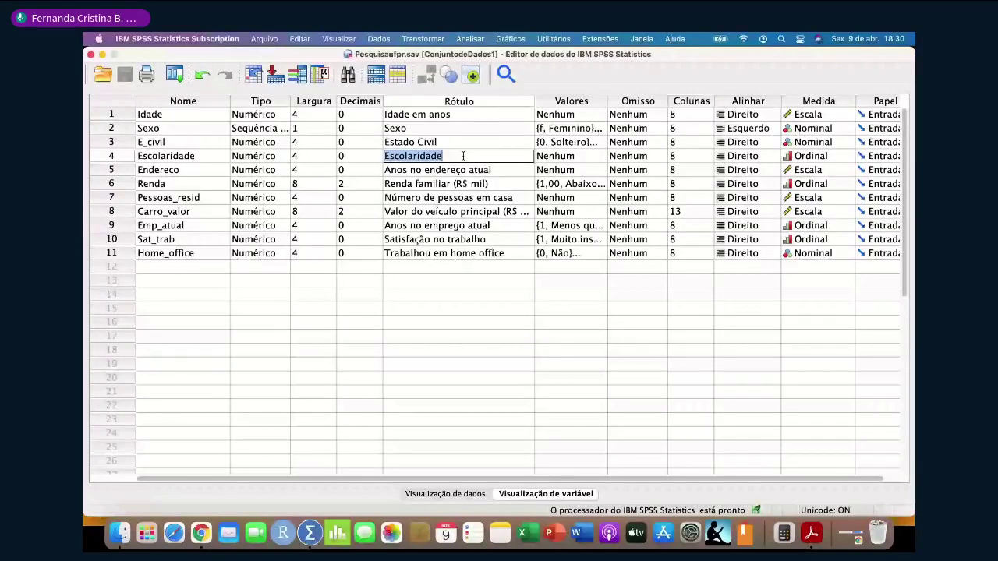
{"action": "key", "text": "BackSpace"}
{"action": "type", "text": "G"}
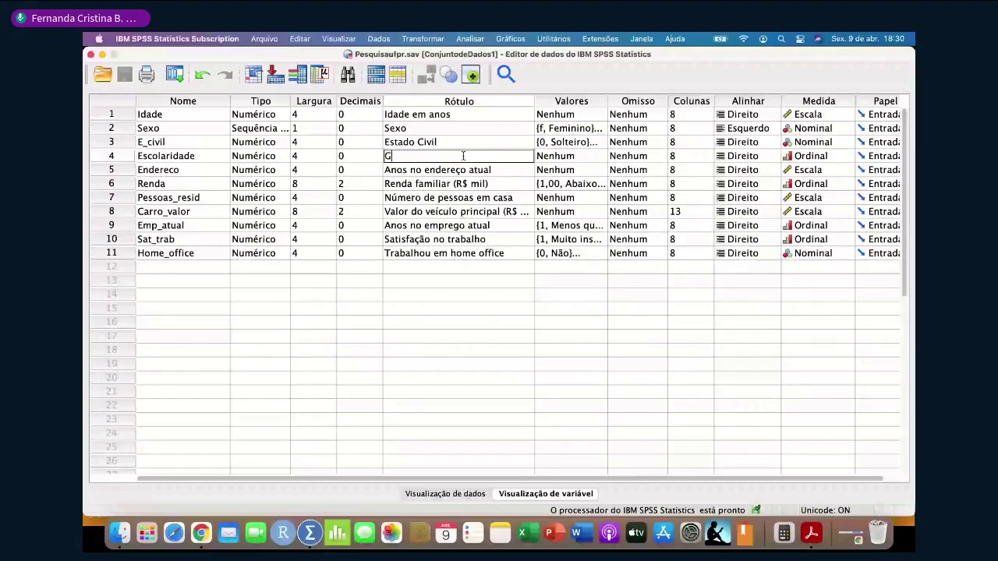
{"action": "type", "text": "rau de "}
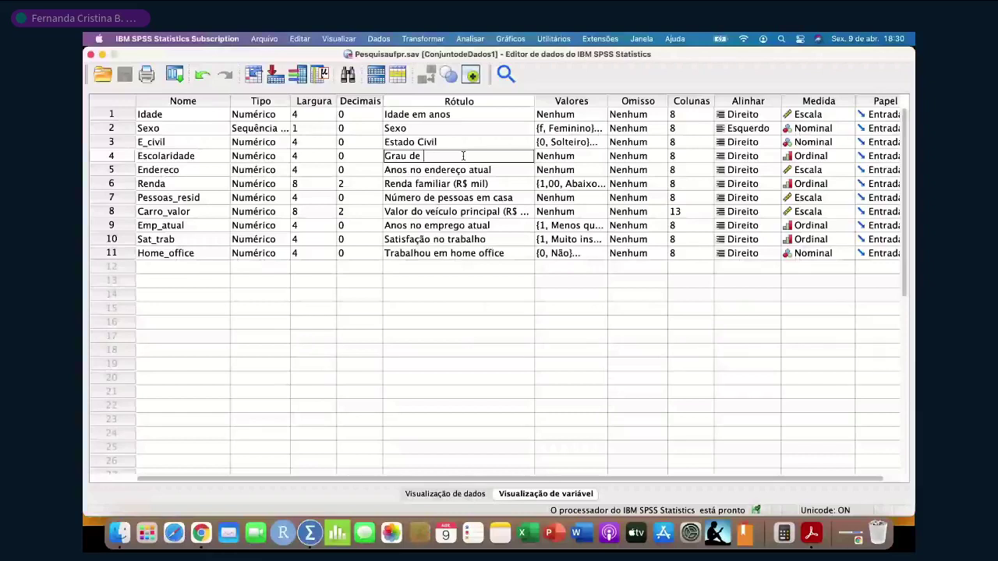
{"action": "type", "text": "instrução"}
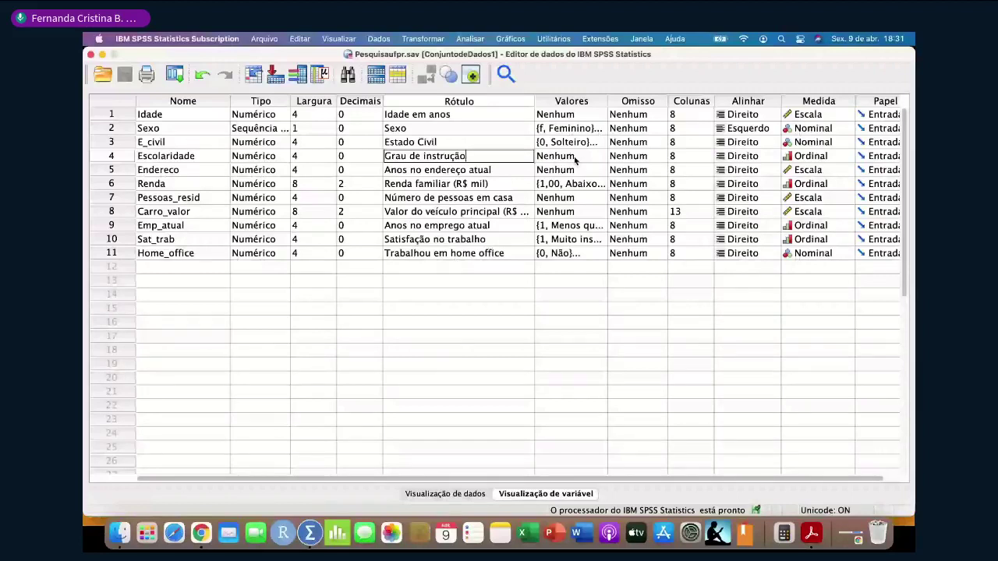
Open the value labels of Escolaridade and add value 1 with the label "Não completou o ensino médio".
{"action": "left_click", "coordinate": [575, 158]}
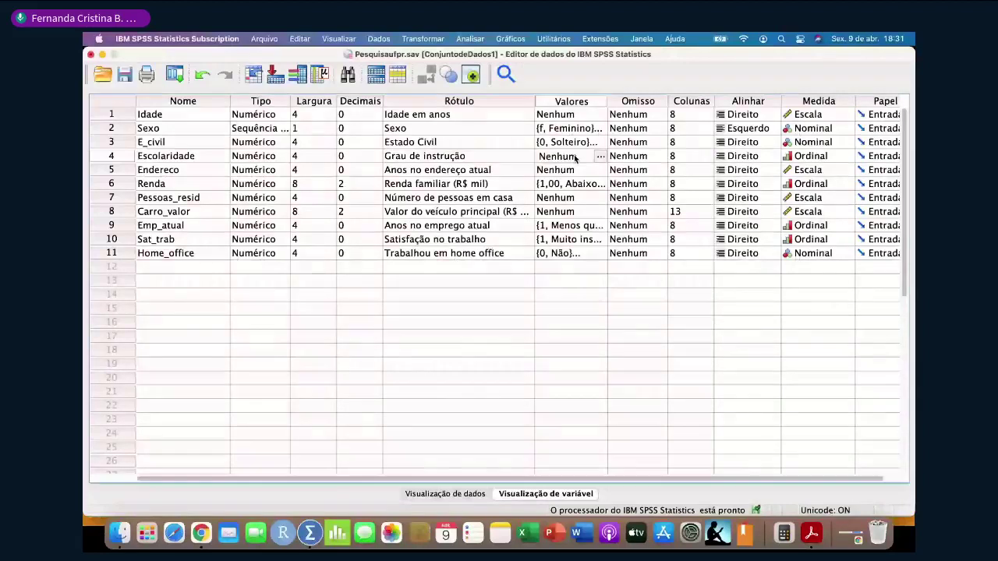
{"action": "left_click", "coordinate": [601, 156]}
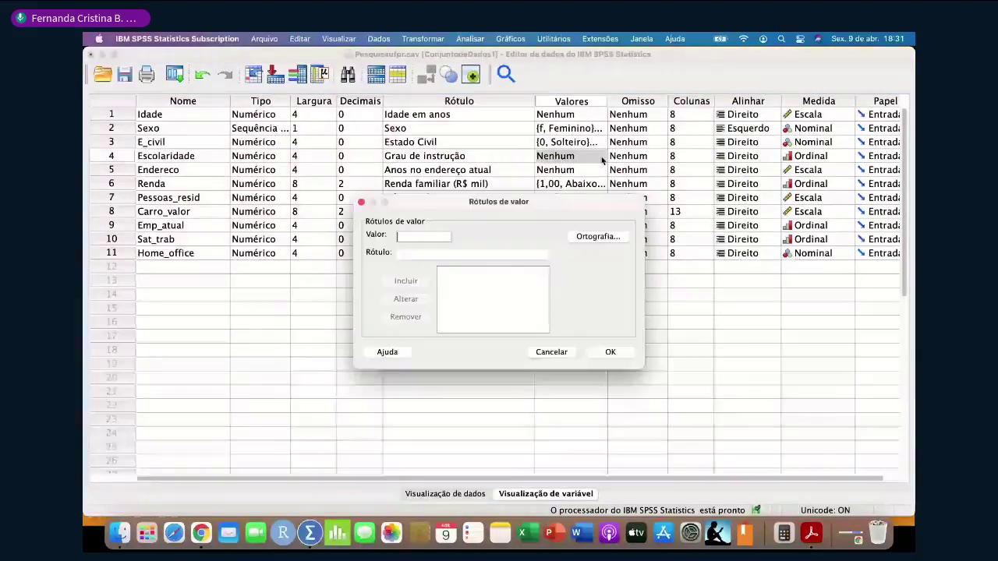
{"action": "type", "text": "1"}
{"action": "left_click", "coordinate": [423, 253]}
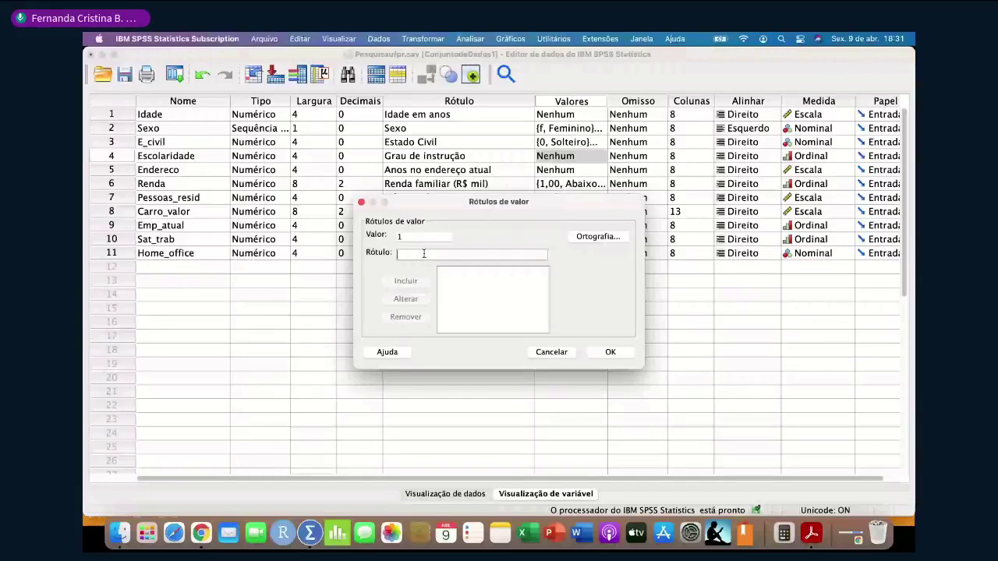
{"action": "type", "text": "Não completou "}
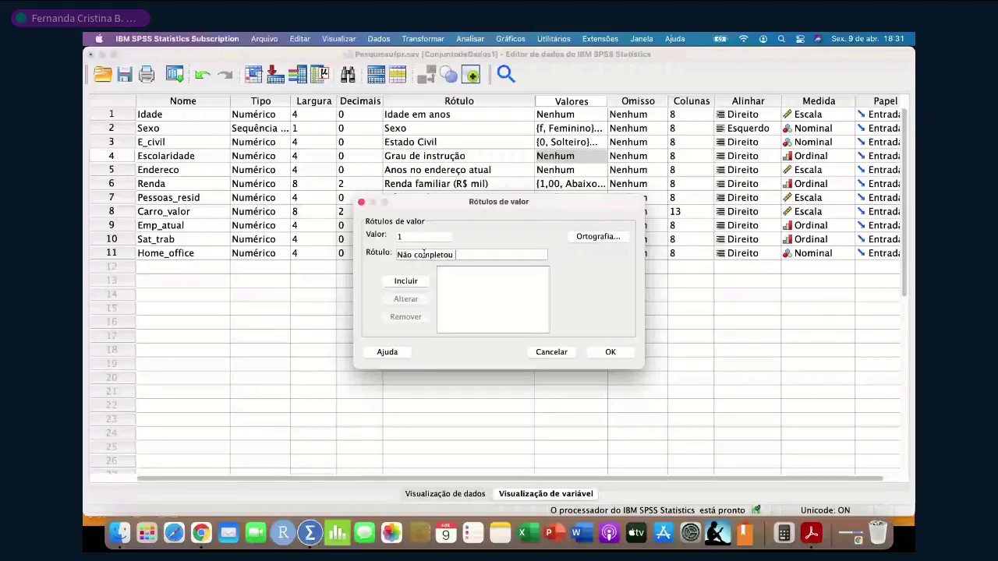
{"action": "type", "text": "o ensino mé"}
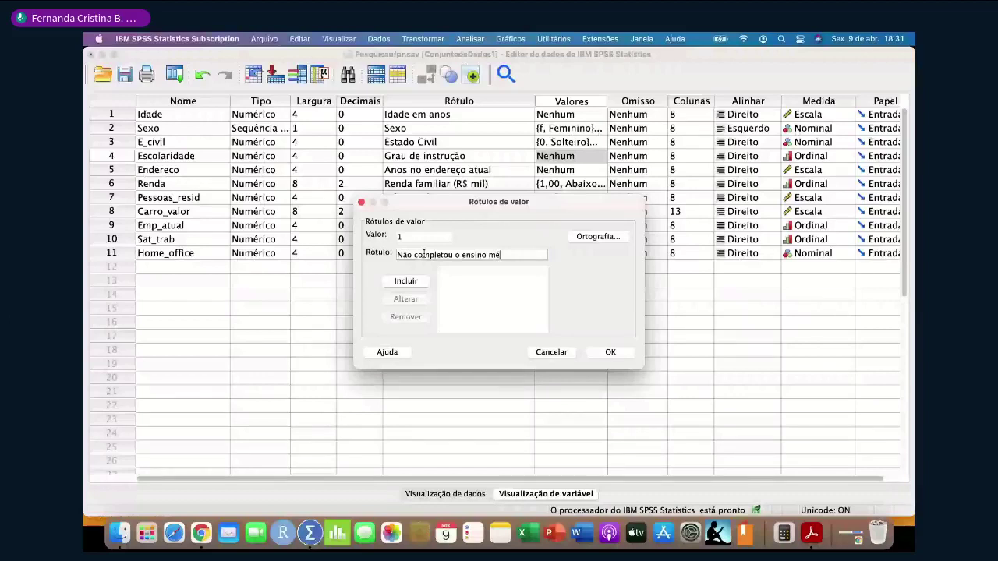
{"action": "left_click", "coordinate": [407, 281]}
Add value 2 with the label "Ensino médio completo" to the Escolaridade value labels.
{"action": "type", "text": "2"}
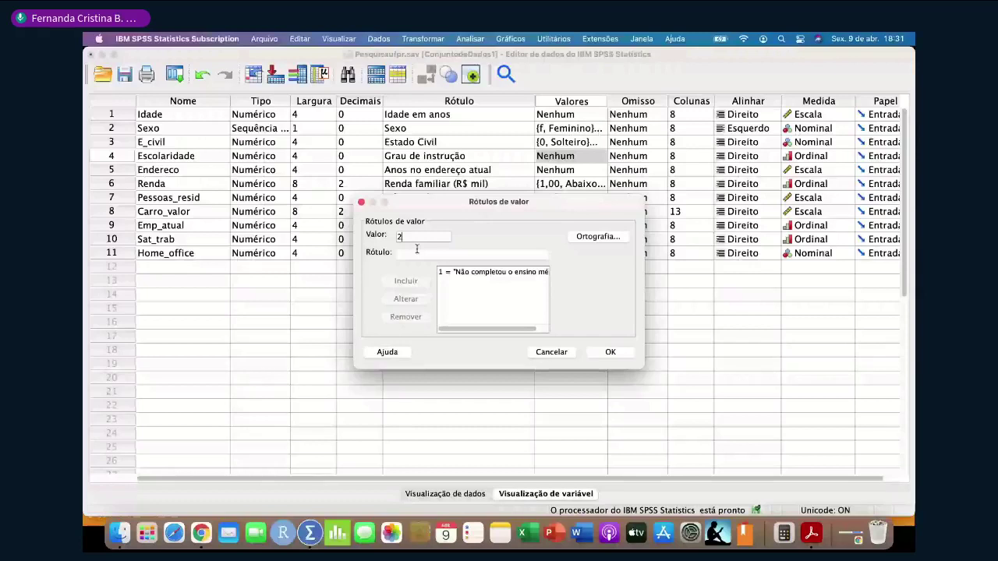
{"action": "left_click", "coordinate": [418, 254]}
{"action": "type", "text": "End"}
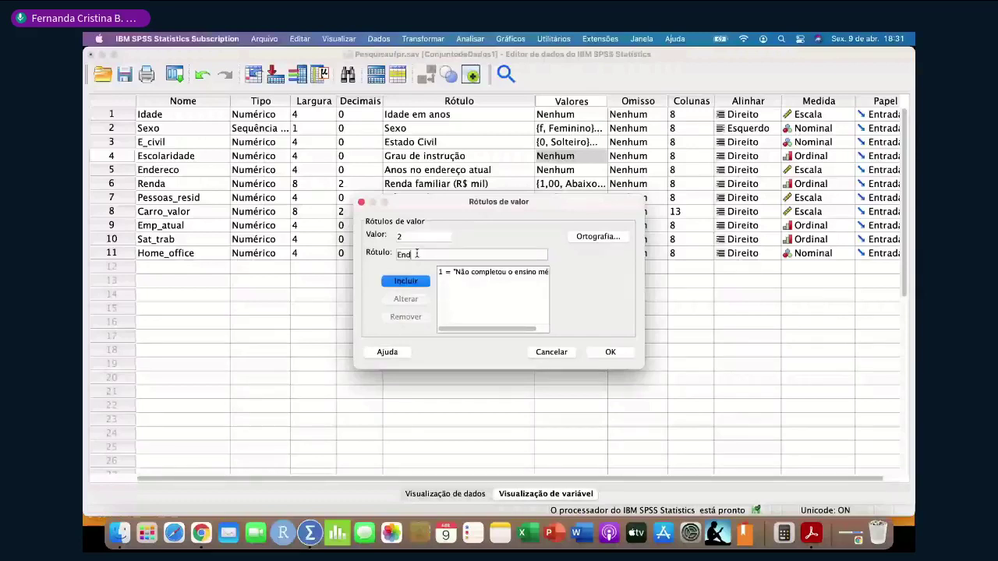
{"action": "key", "text": "BackSpace"}
{"action": "type", "text": "sino"}
{"action": "type", "text": "médio completo"}
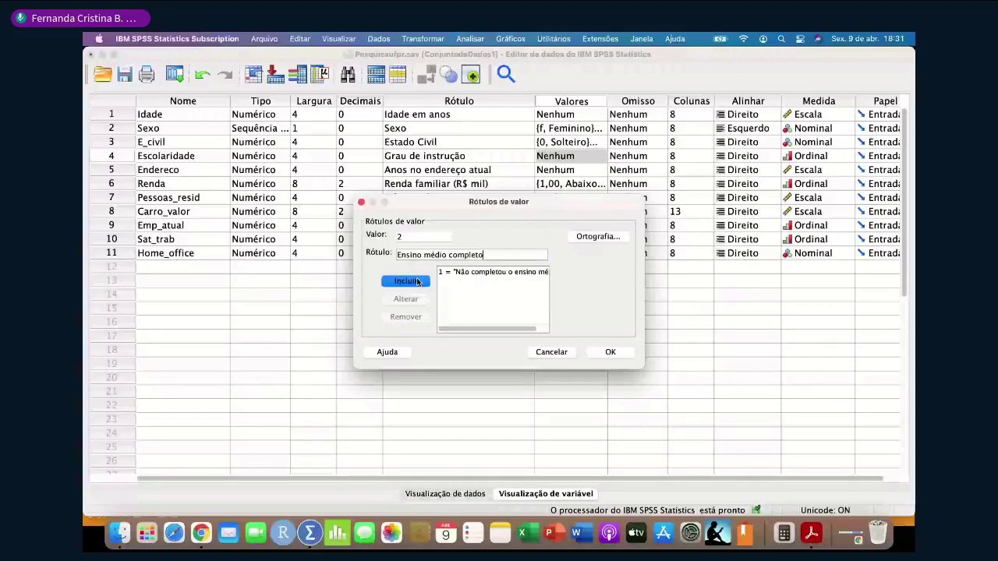
{"action": "left_click", "coordinate": [418, 282]}
Add value 3 with the label "Não completou o ensino superior" to the Escolaridade value labels.
{"action": "type", "text": "3"}
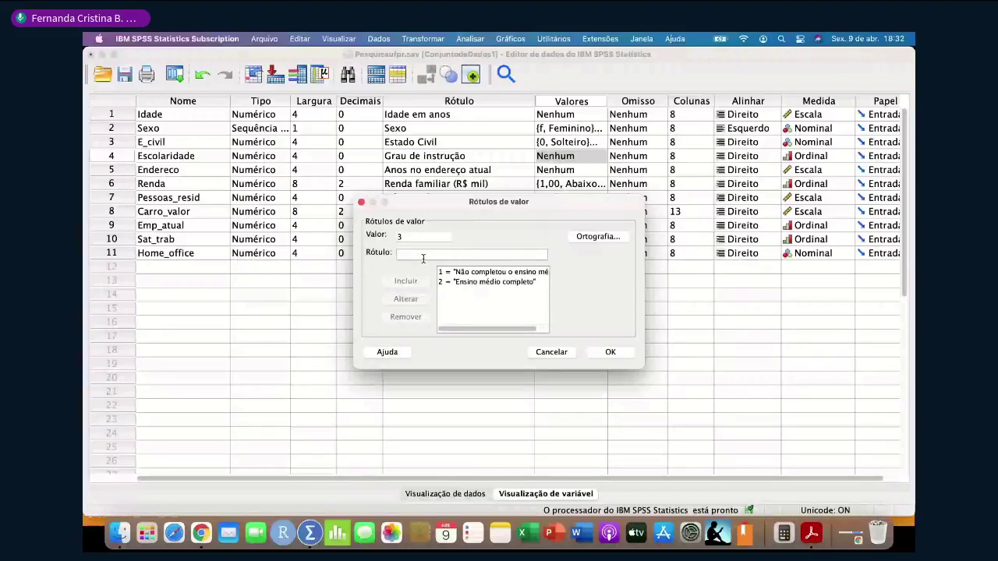
{"action": "left_click", "coordinate": [423, 258]}
{"action": "type", "text": "Não completou"}
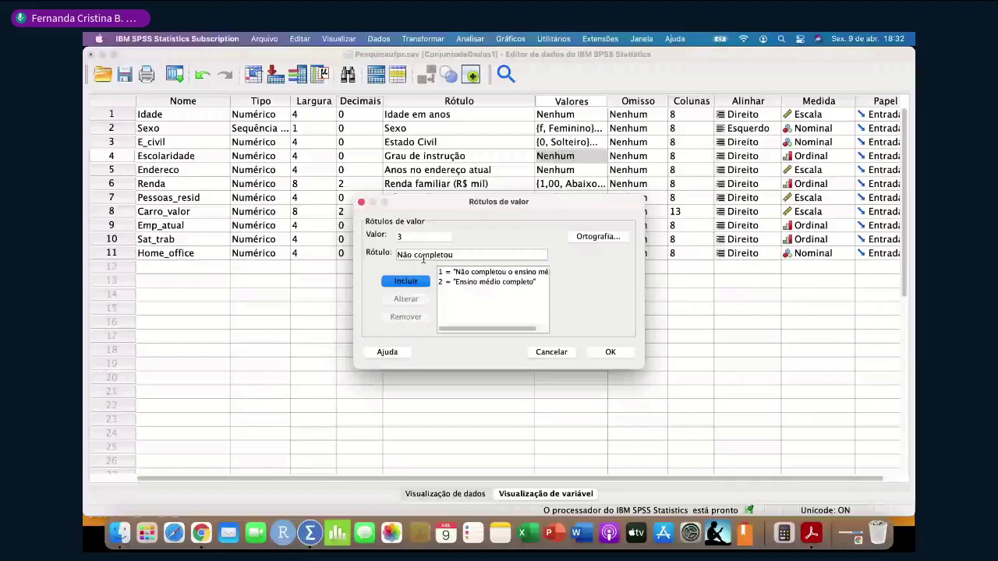
{"action": "type", "text": "o ensino superio"}
{"action": "left_click", "coordinate": [406, 278]}
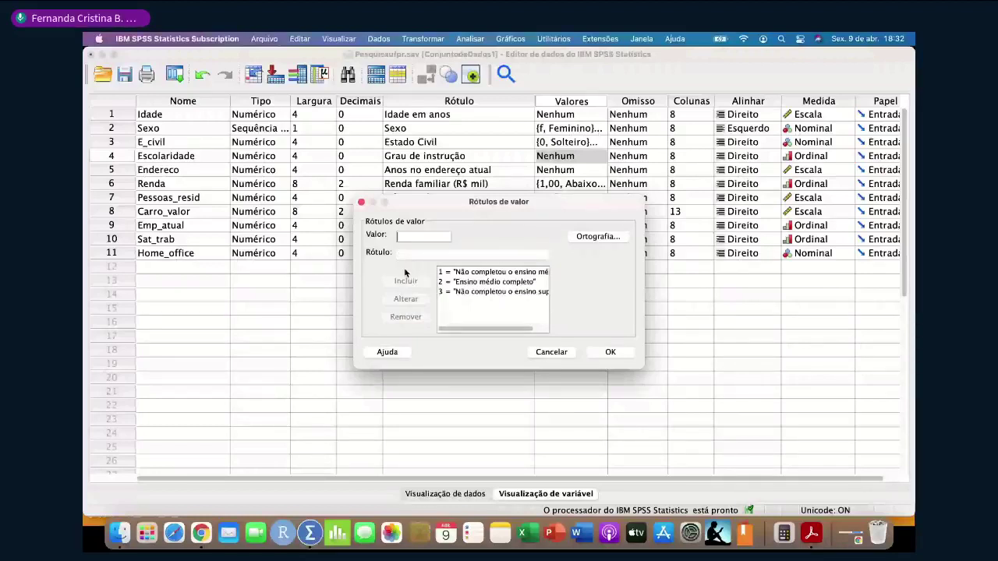
Add value 4 with the label "Ensino superior completo" to the Escolaridade value labels.
{"action": "type", "text": "4"}
{"action": "left_click", "coordinate": [430, 258]}
{"action": "type", "text": "Ensin"}
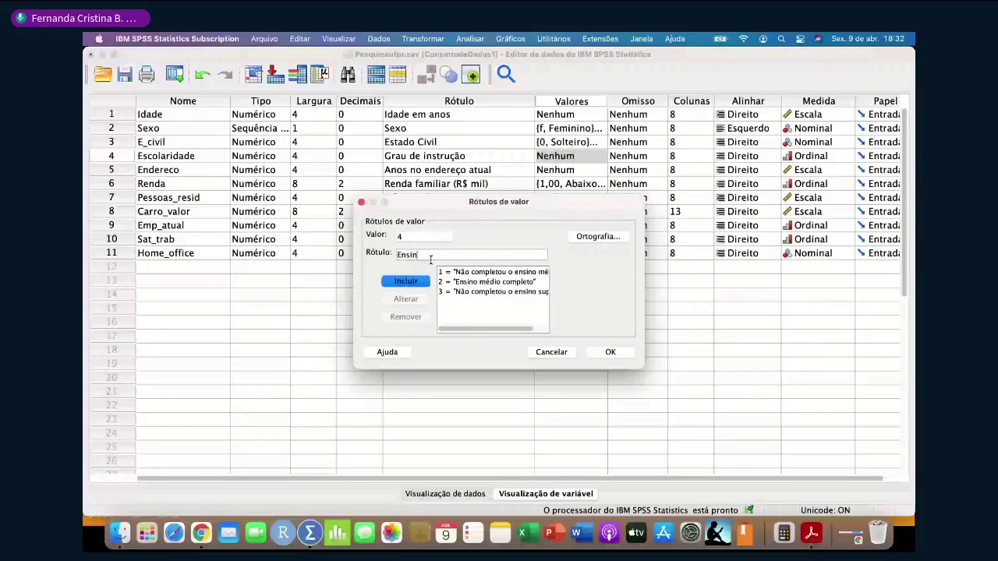
{"action": "type", "text": "o superior completo"}
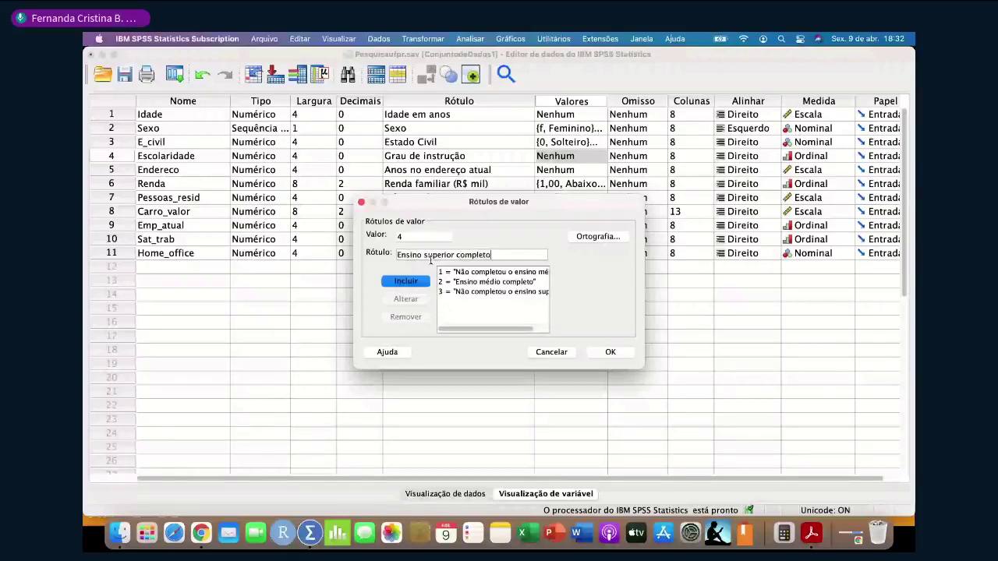
{"action": "key", "text": "Return"}
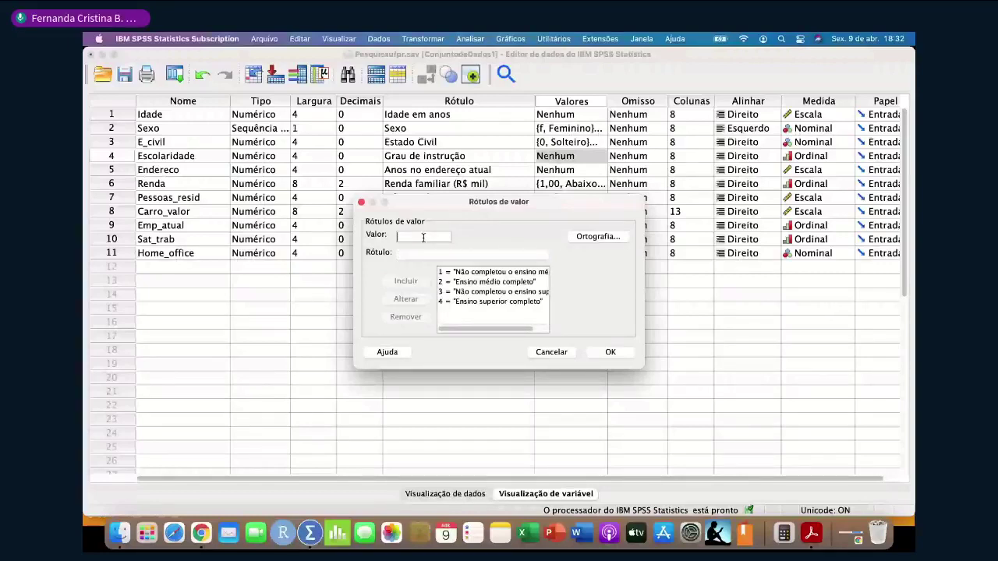
Add value 5 with the label "Pós-graduação" to the Escolaridade value labels.
{"action": "type", "text": "5"}
{"action": "left_click", "coordinate": [419, 257]}
{"action": "type", "text": "Pós-"}
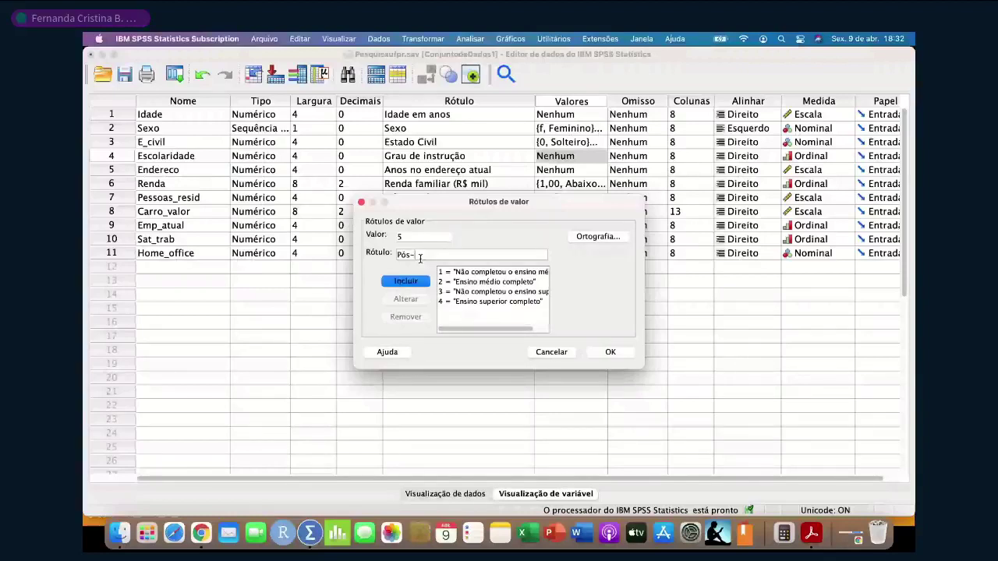
{"action": "type", "text": "graduação"}
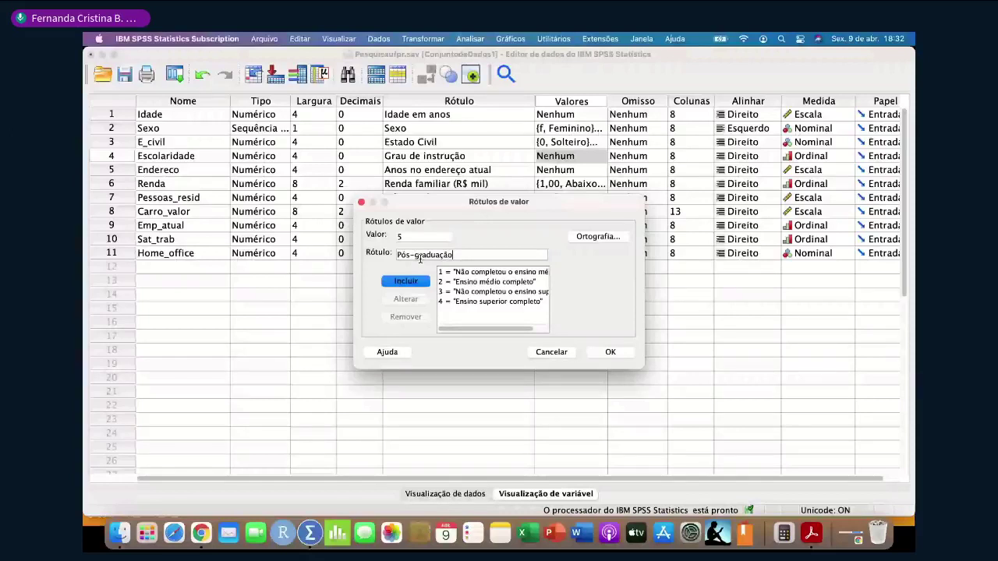
{"action": "left_click", "coordinate": [611, 352]}
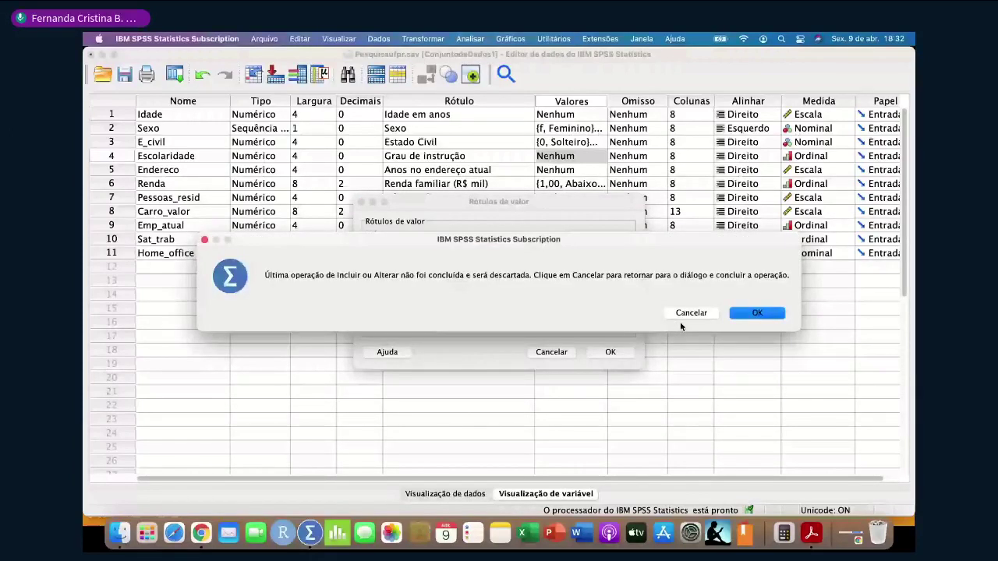
{"action": "left_click", "coordinate": [691, 313]}
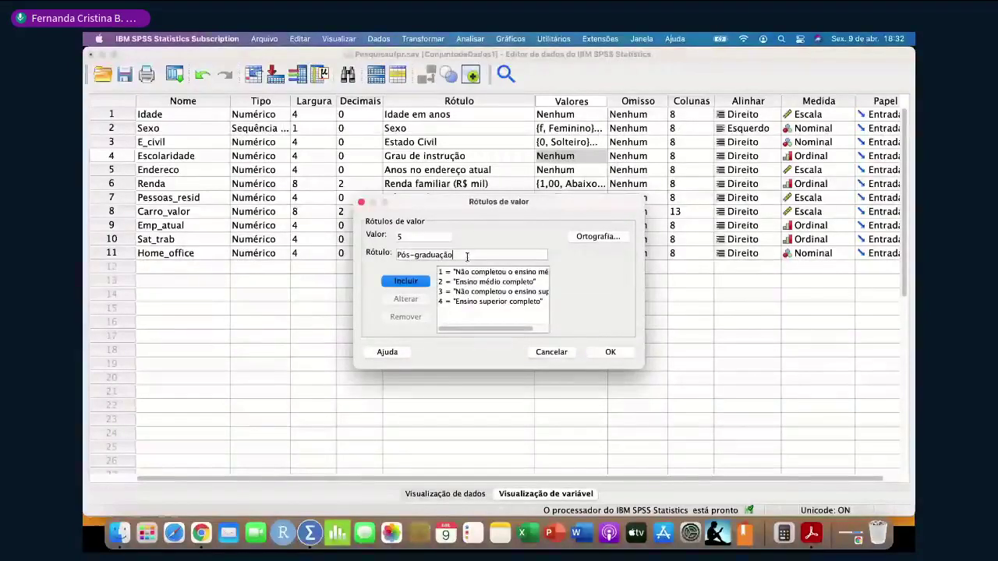
{"action": "key", "text": "Return"}
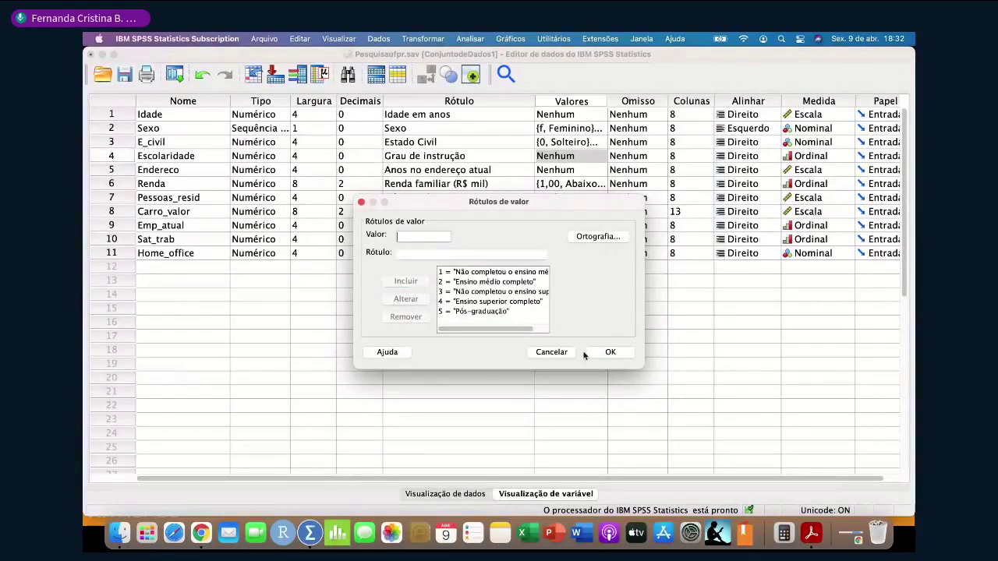
Apply the defined value labels to the Escolaridade variable and close its value labels dialog.
{"action": "left_click", "coordinate": [628, 352]}
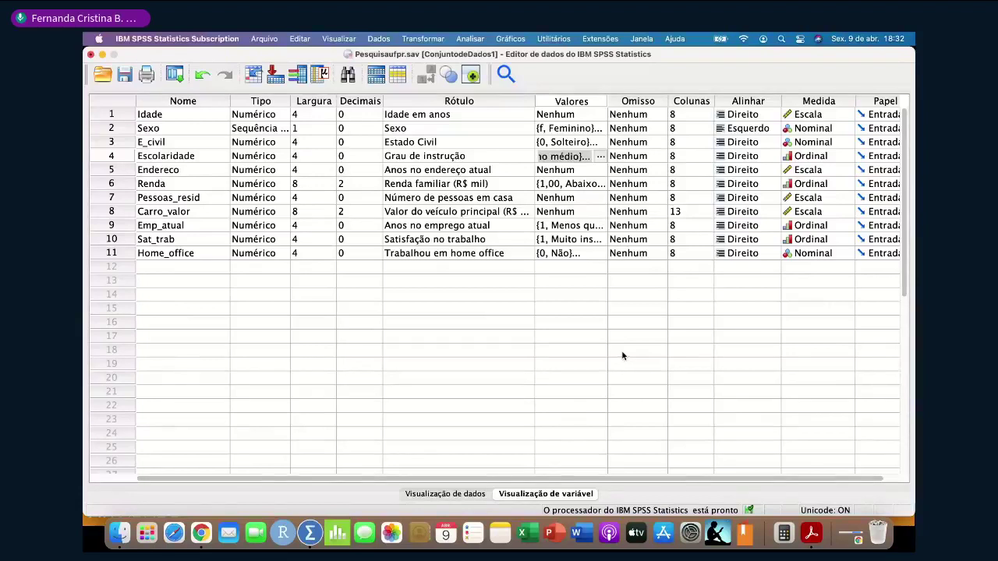
{"action": "left_click", "coordinate": [590, 252]}
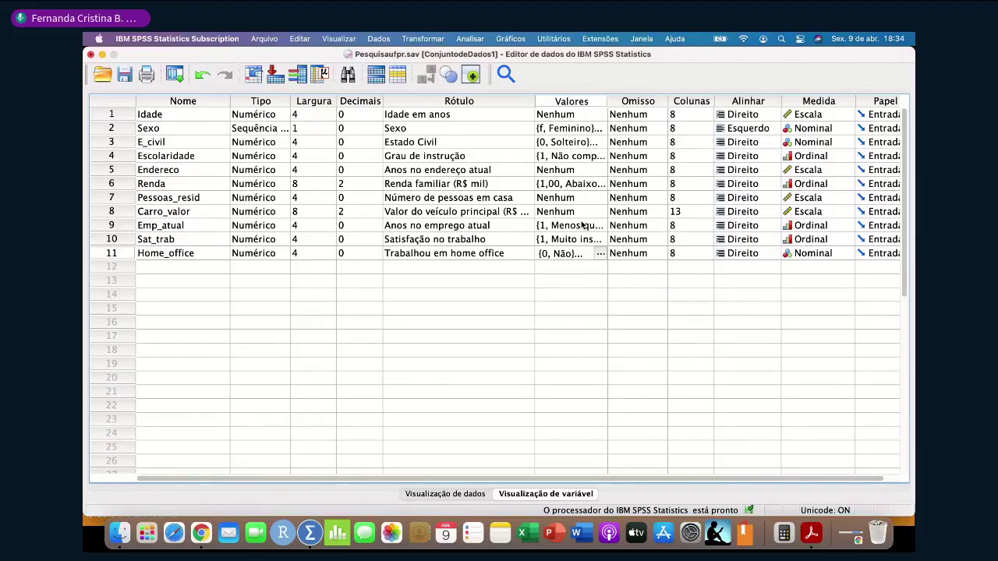
Examine the value labels defined for the Sexo variable and close them without changes.
{"action": "left_click", "coordinate": [103, 131]}
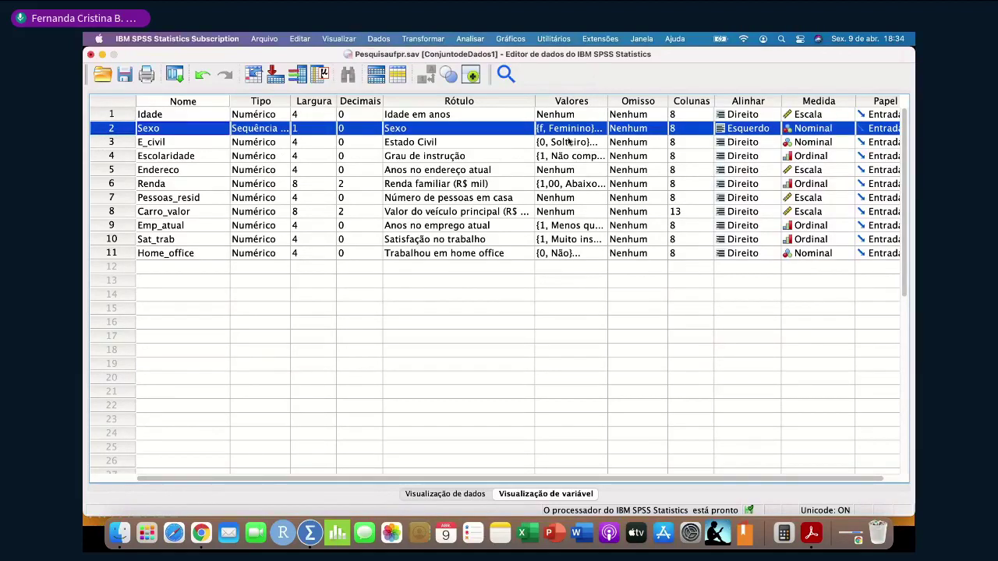
{"action": "left_click", "coordinate": [600, 131]}
{"action": "left_click", "coordinate": [600, 131]}
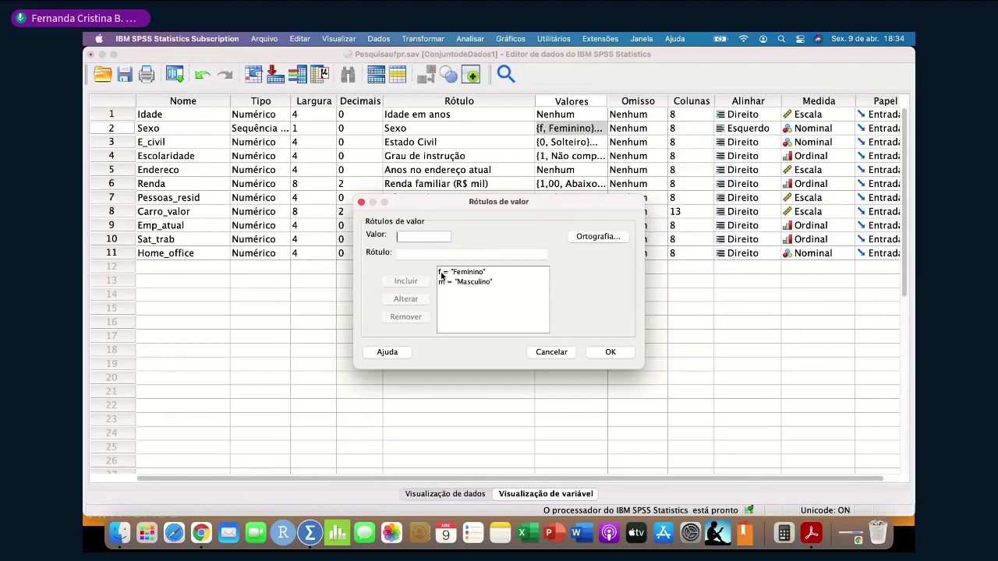
{"action": "left_click", "coordinate": [564, 353]}
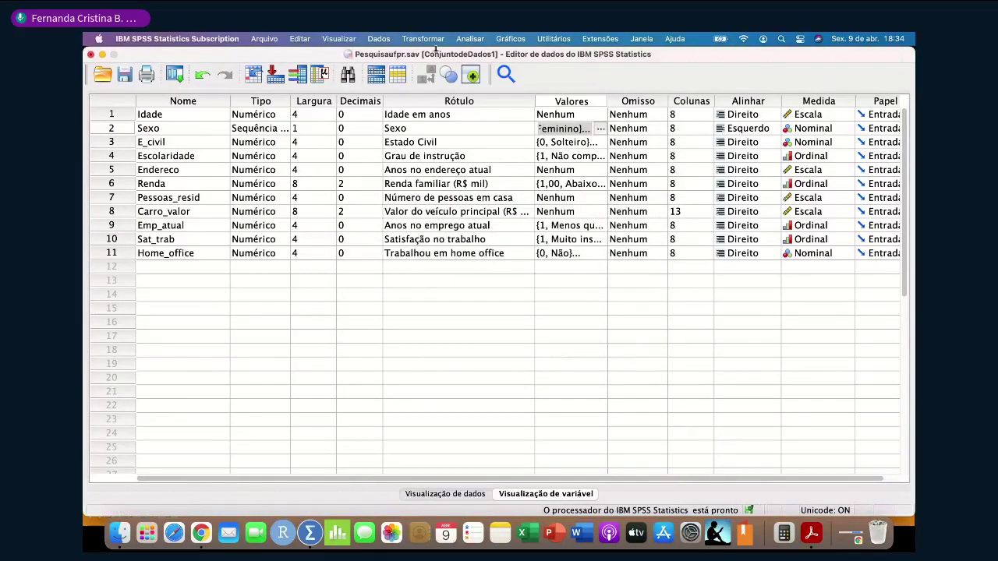
Start a descriptive Frequencies analysis and add Sexo as the variable to analyse.
{"action": "left_click", "coordinate": [468, 39]}
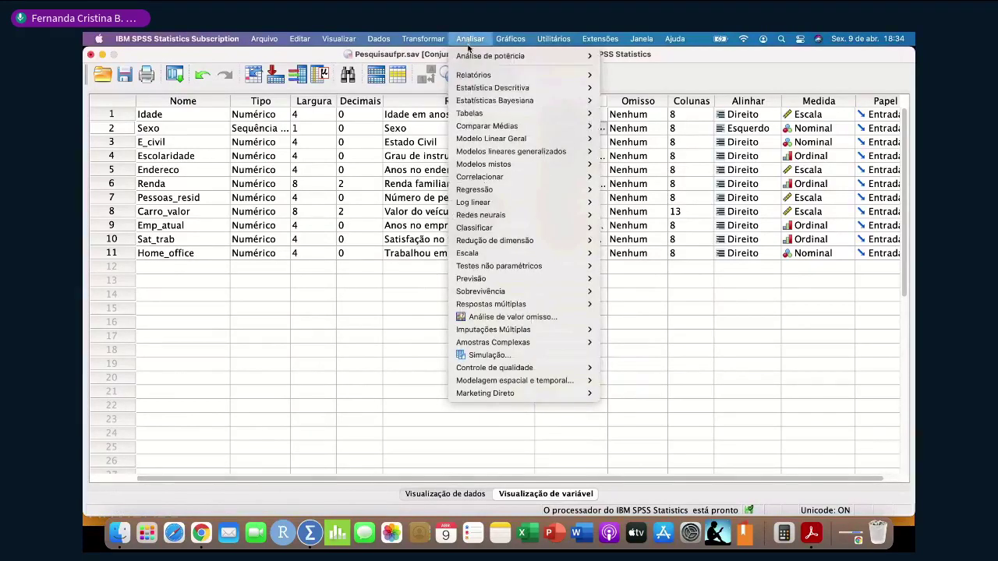
{"action": "mouse_move", "coordinate": [488, 78]}
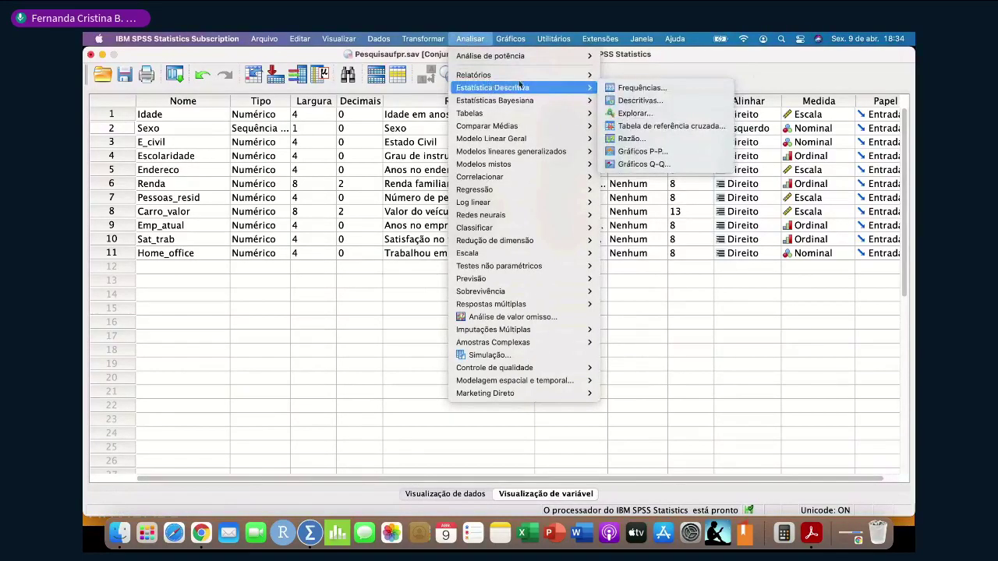
{"action": "mouse_move", "coordinate": [579, 92]}
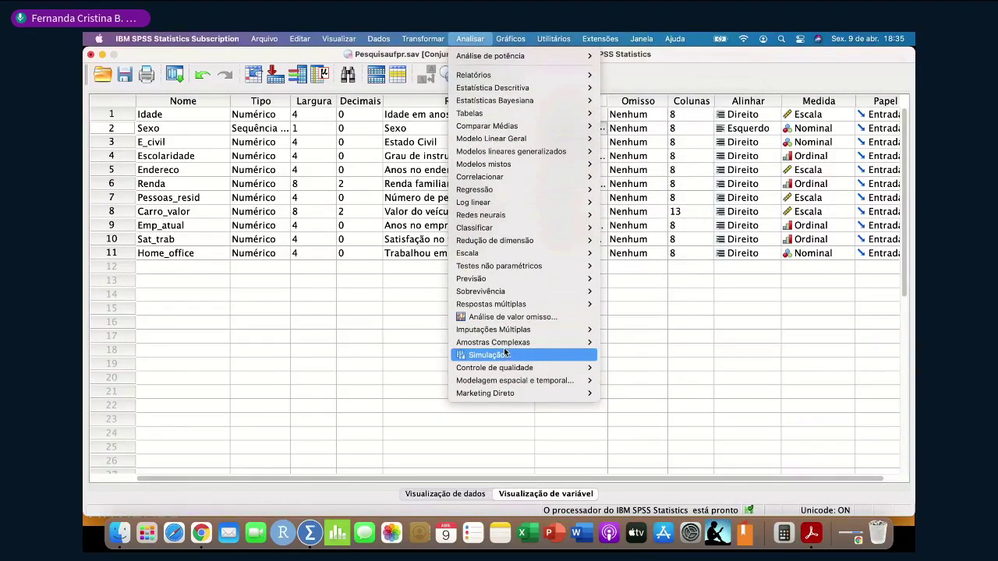
{"action": "mouse_move", "coordinate": [486, 164]}
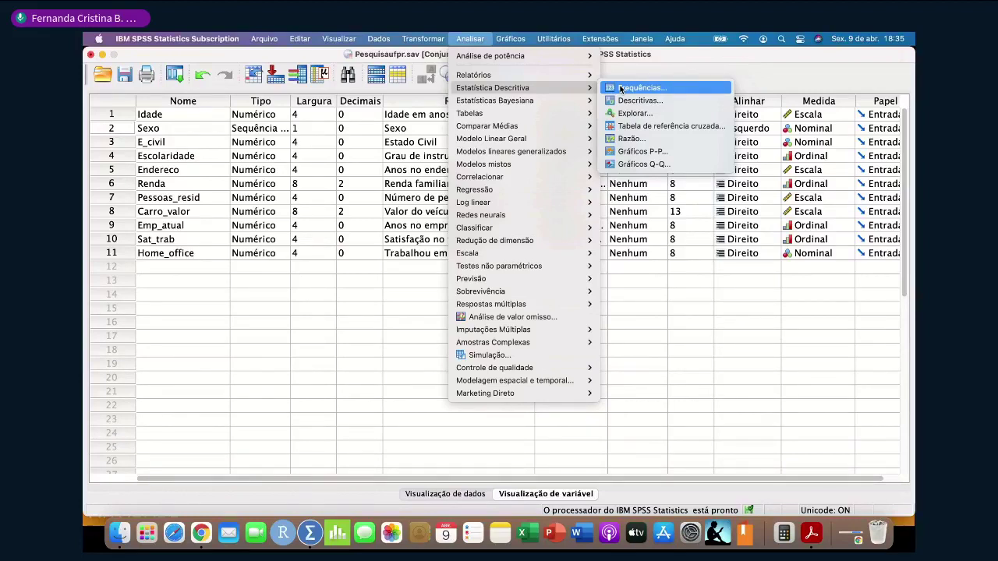
{"action": "left_click", "coordinate": [621, 88]}
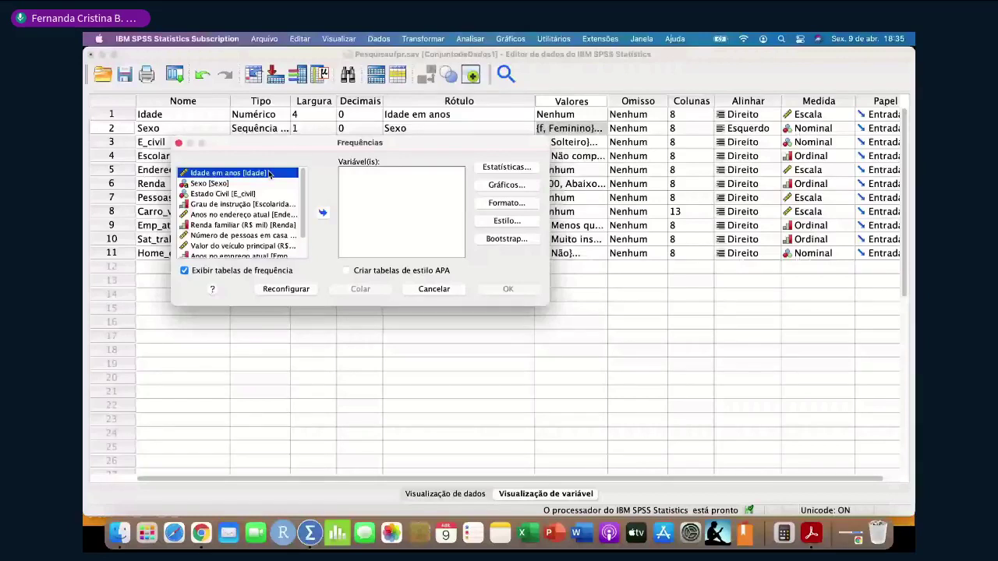
{"action": "left_click", "coordinate": [238, 184]}
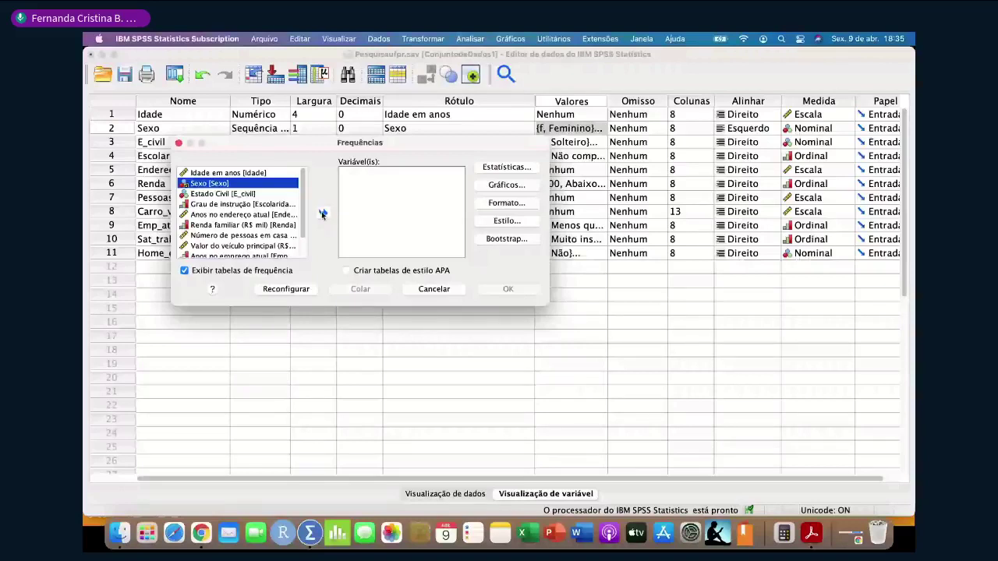
{"action": "left_click", "coordinate": [322, 214]}
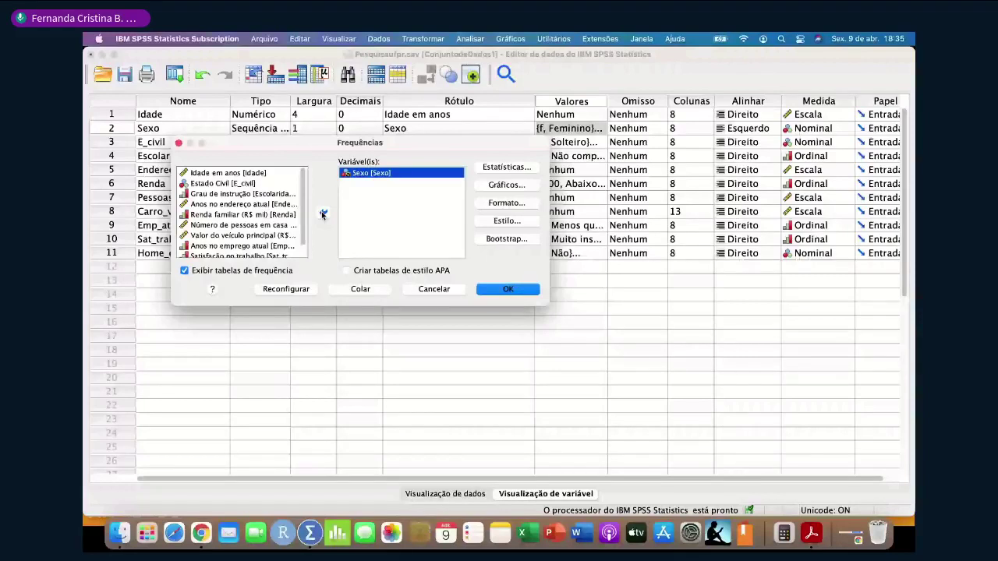
Request the mean, median, mode and sum as central tendency statistics for the Frequencies analysis.
{"action": "left_click", "coordinate": [507, 167]}
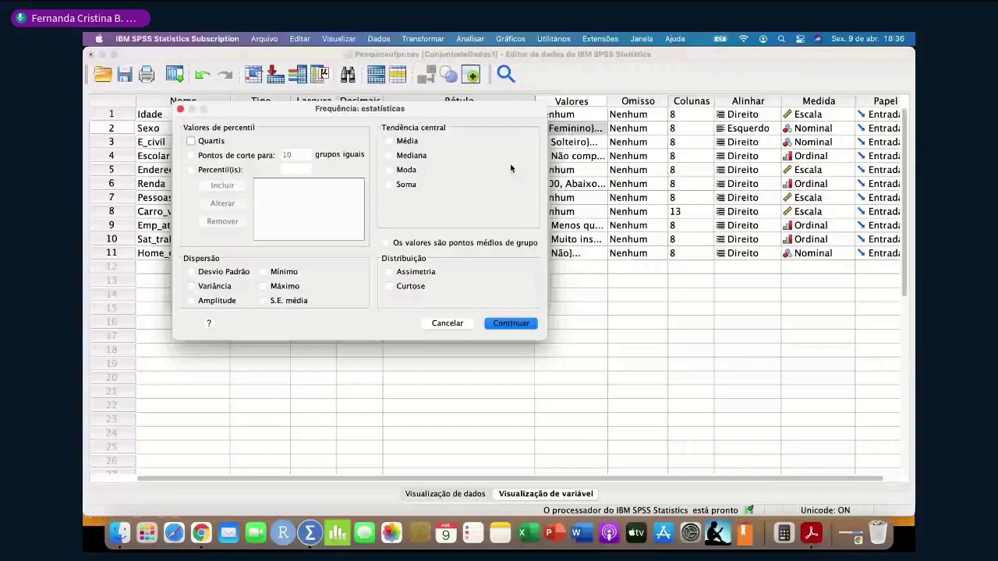
{"action": "left_click", "coordinate": [388, 142]}
{"action": "left_click", "coordinate": [388, 155]}
{"action": "left_click", "coordinate": [389, 169]}
{"action": "left_click", "coordinate": [389, 184]}
Include all dispersion statistics: standard deviation, variance, range, minimum, maximum and standard error of the mean.
{"action": "left_click", "coordinate": [191, 272]}
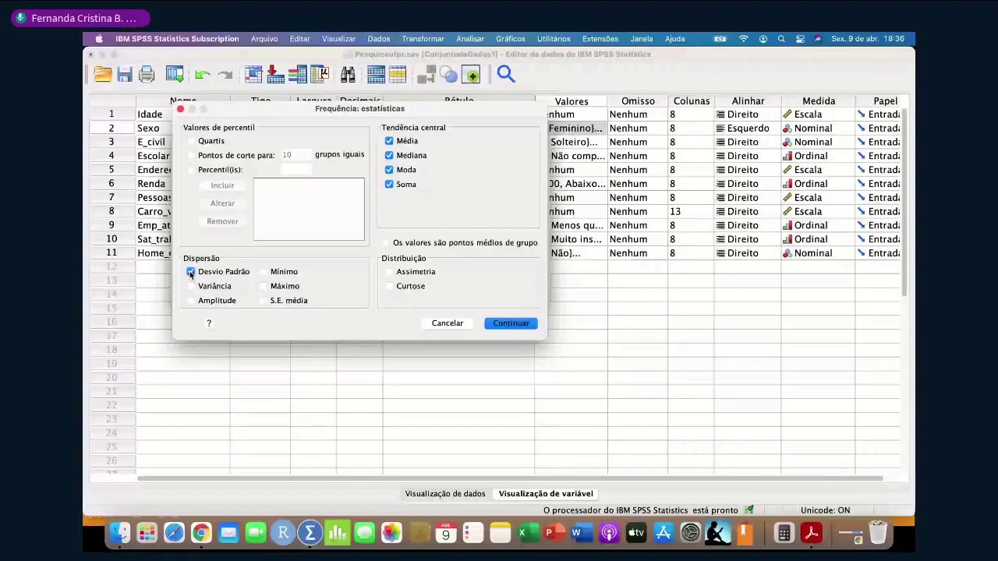
{"action": "left_click", "coordinate": [262, 301]}
{"action": "left_click", "coordinate": [269, 285]}
{"action": "left_click", "coordinate": [263, 271]}
{"action": "left_click", "coordinate": [191, 286]}
{"action": "left_click", "coordinate": [191, 301]}
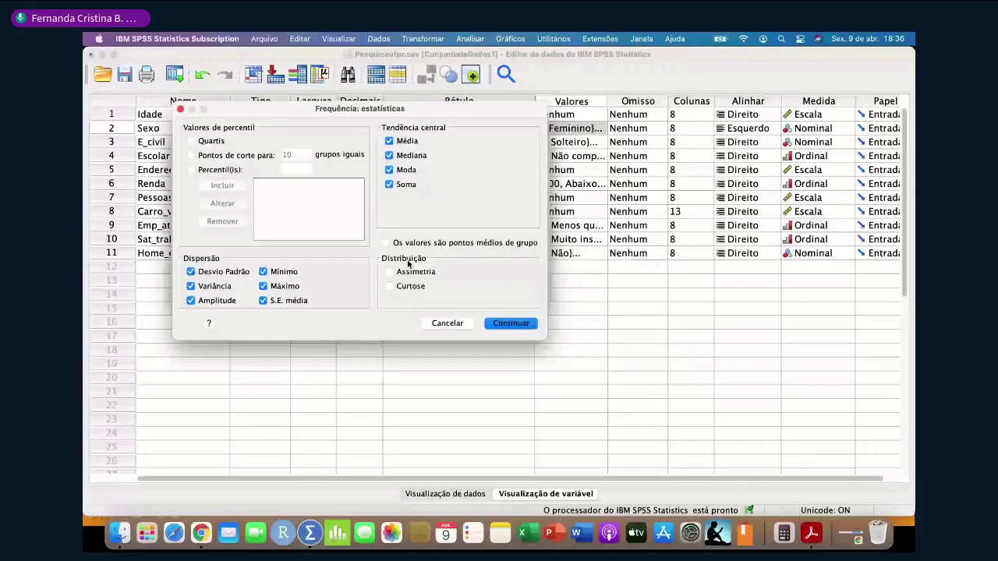
Add the skewness and kurtosis distribution statistics and run the Frequencies analysis for Sexo.
{"action": "left_click", "coordinate": [410, 272]}
{"action": "left_click", "coordinate": [408, 287]}
{"action": "left_click", "coordinate": [503, 322]}
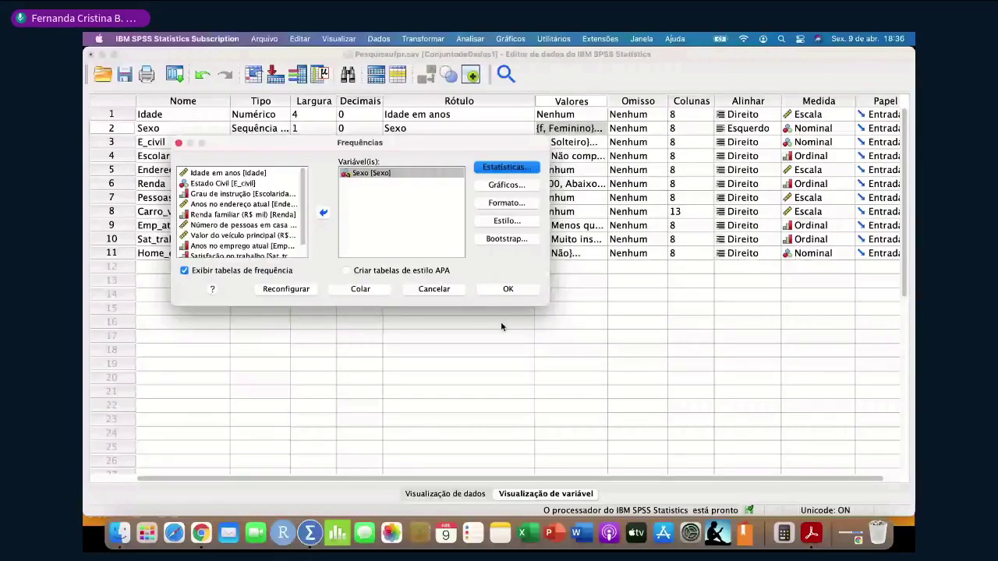
{"action": "left_click", "coordinate": [508, 289]}
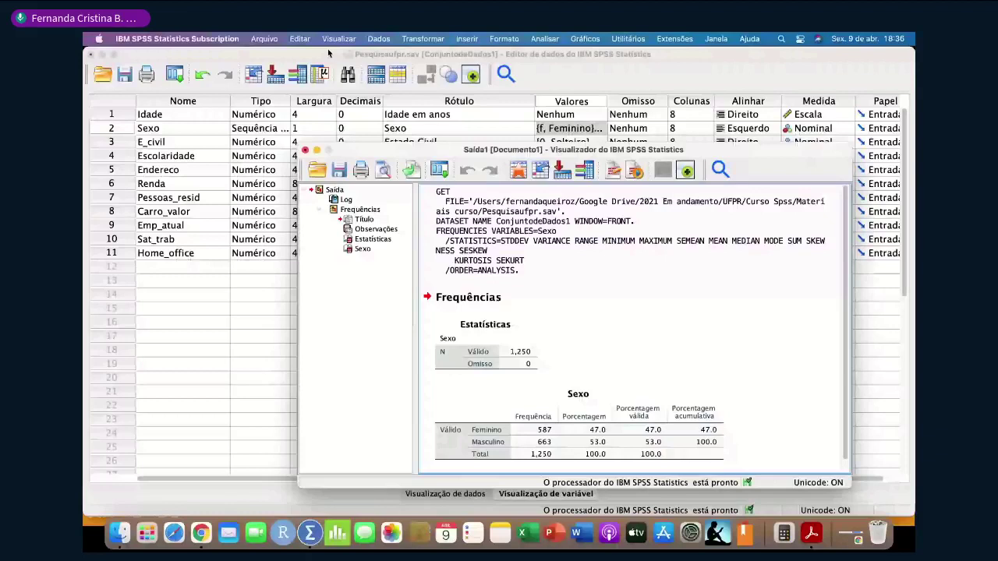
{"action": "left_click", "coordinate": [272, 40]}
{"action": "mouse_move", "coordinate": [389, 68]}
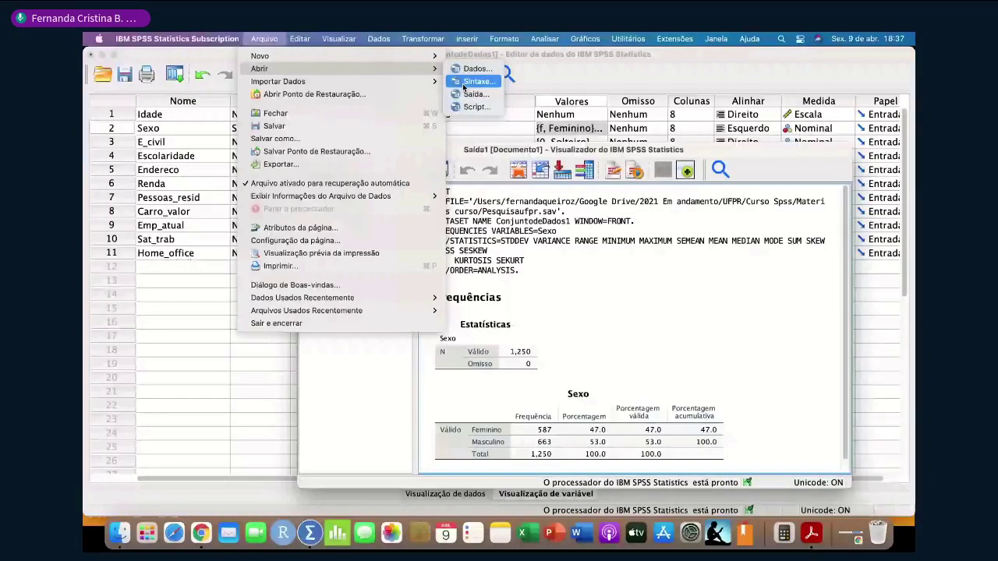
{"action": "left_click", "coordinate": [593, 260]}
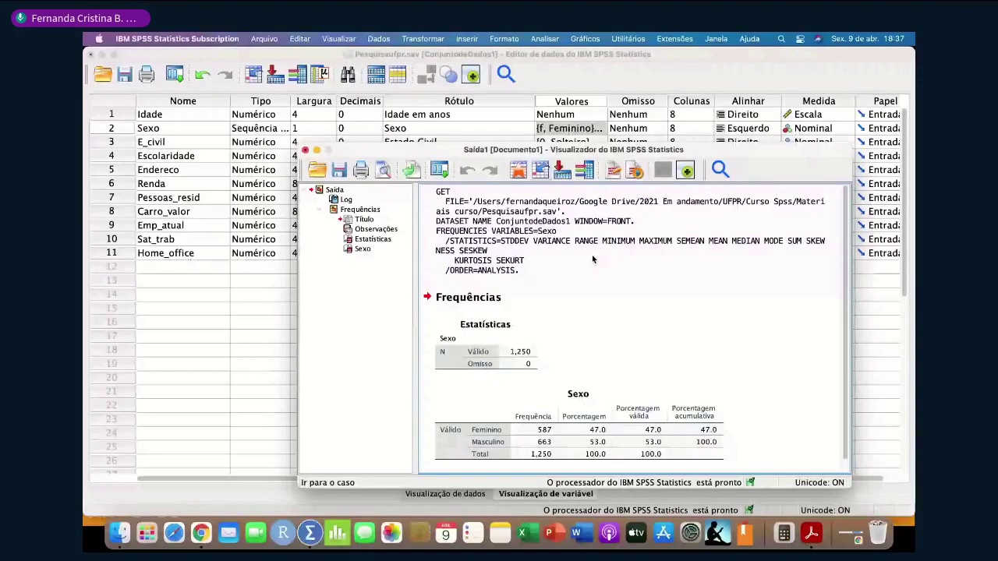
Examine the logged syntax and the Frequências results for Sexo in the output document.
{"action": "scroll", "coordinate": [585, 319], "scroll_direction": "down", "scroll_amount": 1}
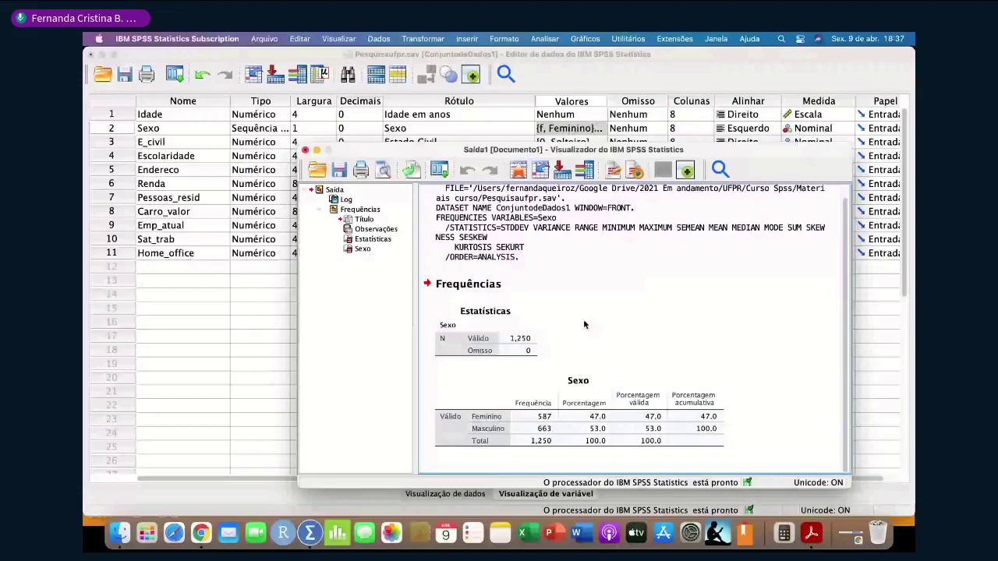
{"action": "scroll", "coordinate": [584, 324], "scroll_direction": "up", "scroll_amount": 1}
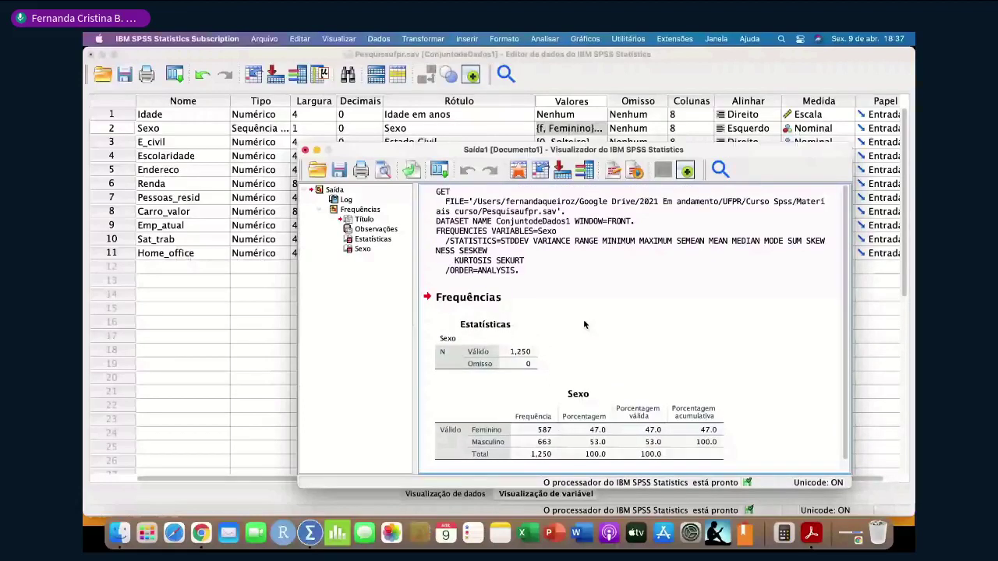
{"action": "scroll", "coordinate": [584, 318], "scroll_direction": "down", "scroll_amount": 1}
{"action": "scroll", "coordinate": [545, 234], "scroll_direction": "up", "scroll_amount": 1}
{"action": "left_click", "coordinate": [533, 266]}
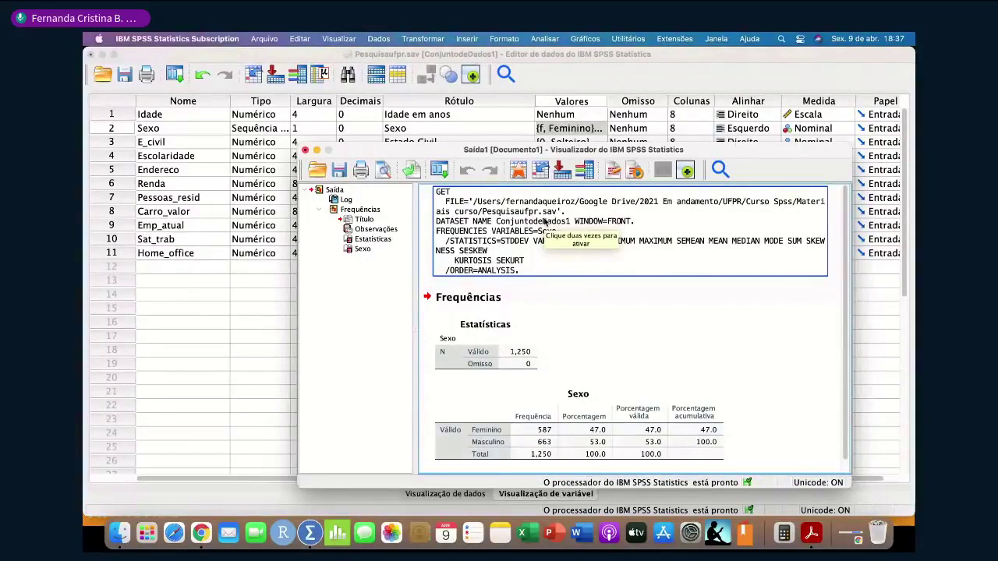
{"action": "left_click", "coordinate": [519, 333]}
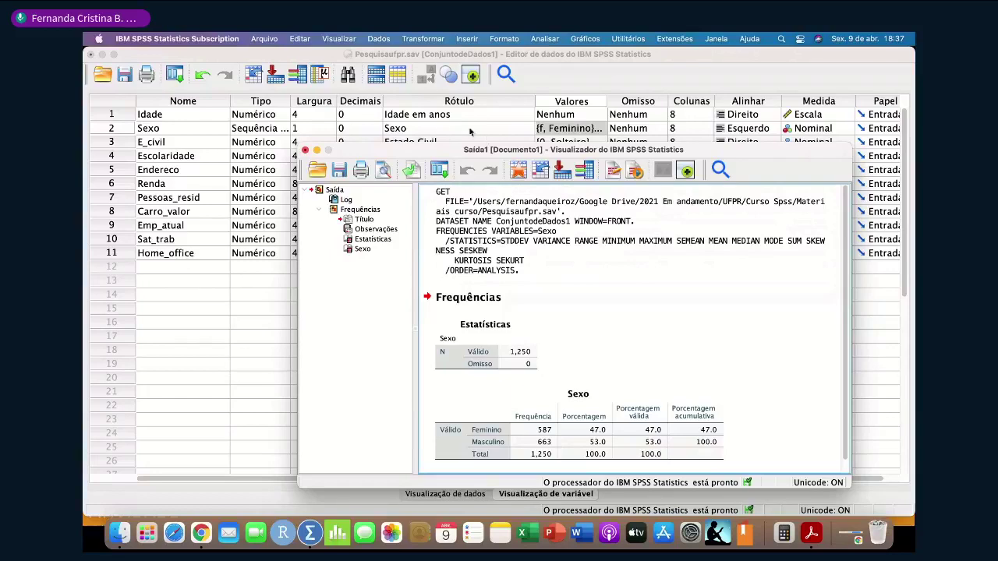
Maximize the output window and examine the Estatísticas table and the Sexo frequency table.
{"action": "left_click", "coordinate": [327, 149]}
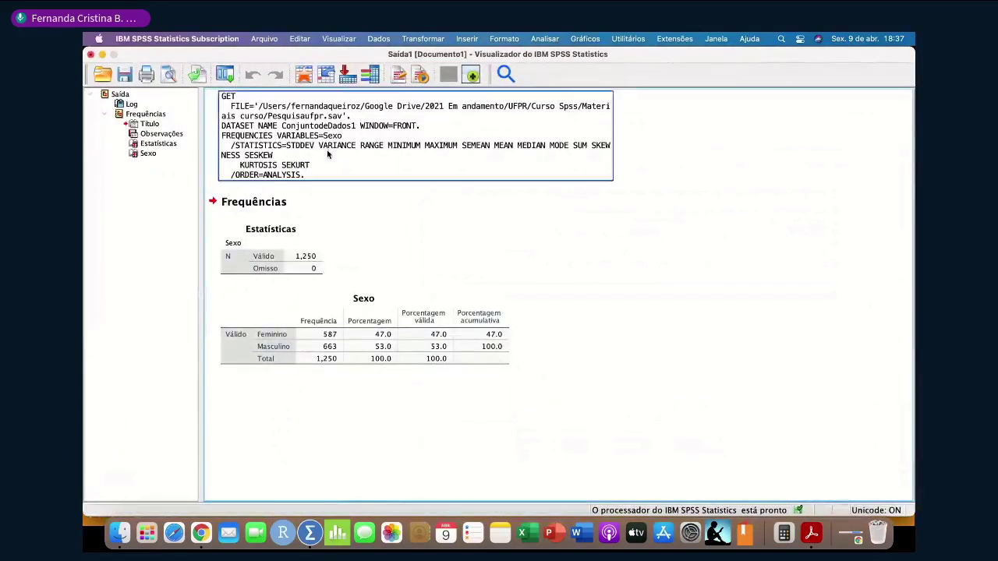
{"action": "left_click", "coordinate": [299, 263]}
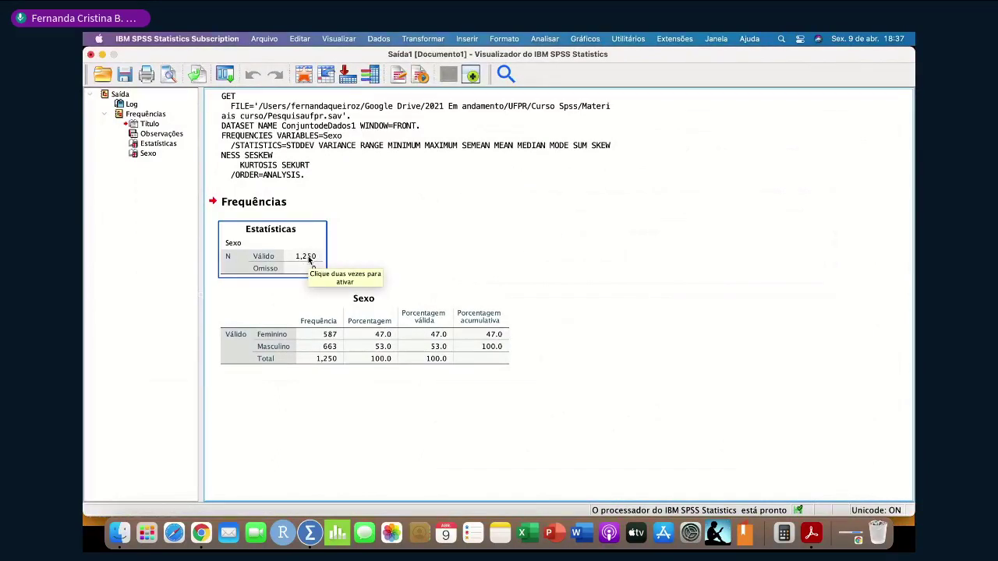
{"action": "left_click", "coordinate": [342, 332]}
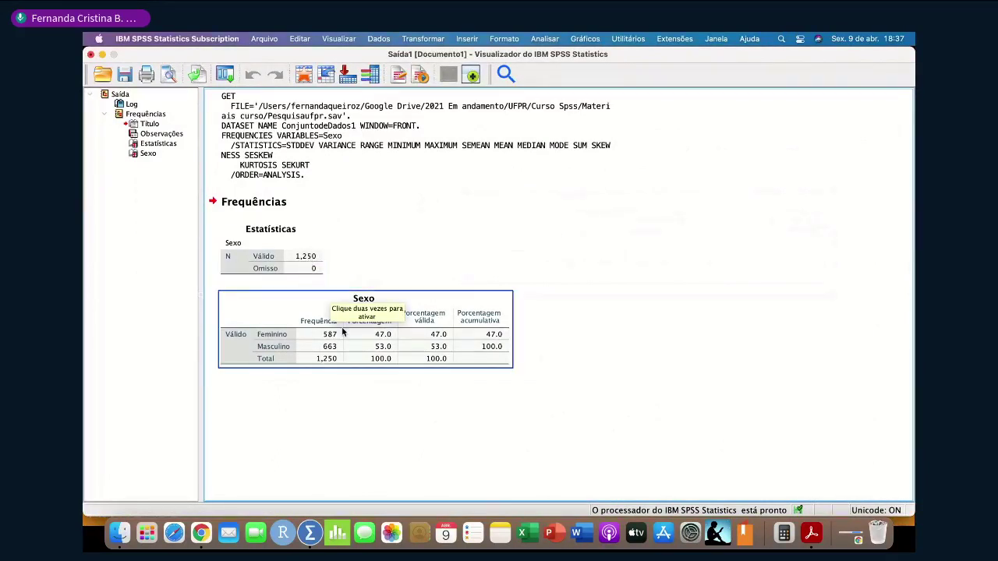
{"action": "left_click", "coordinate": [363, 434]}
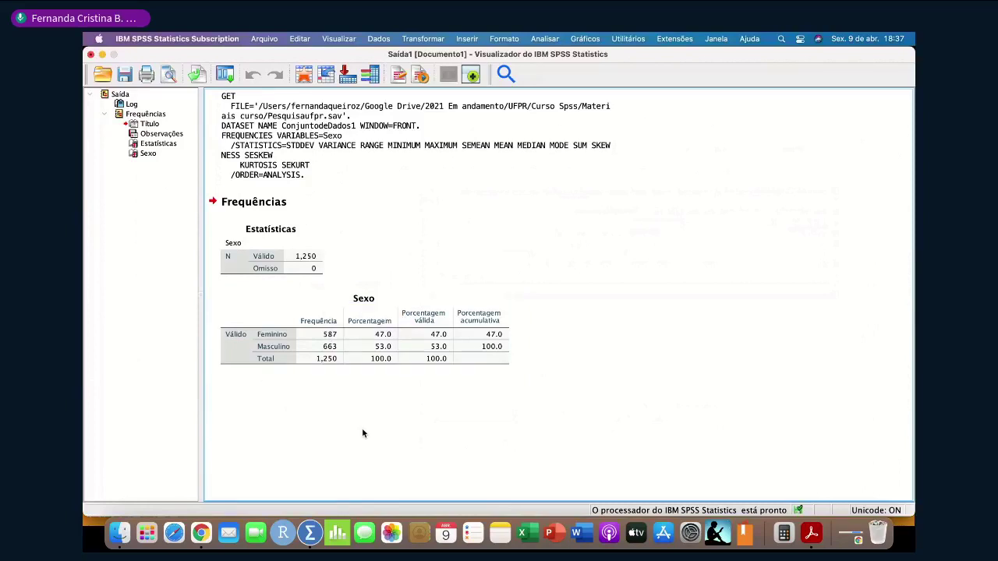
{"action": "left_click", "coordinate": [240, 342]}
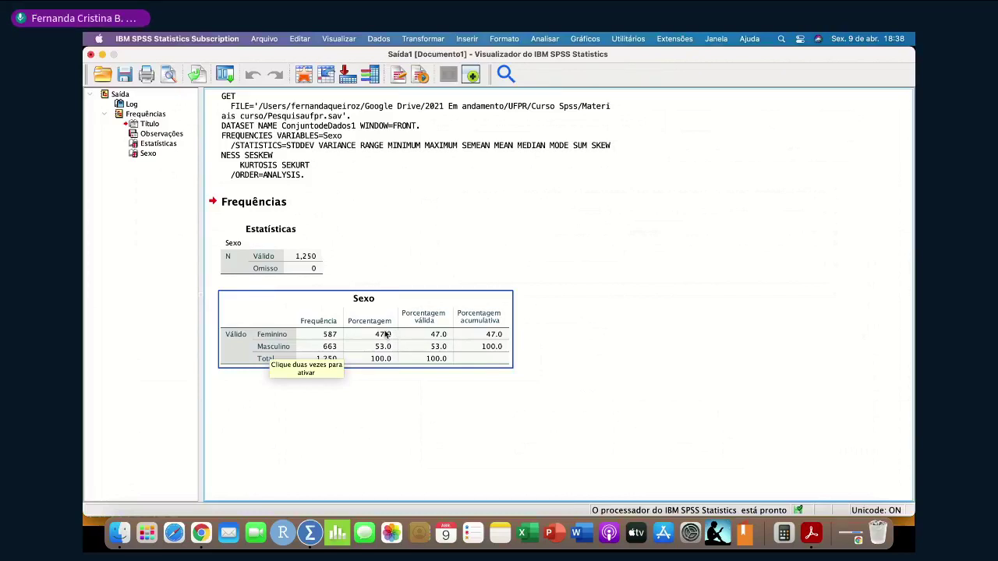
{"action": "left_click", "coordinate": [515, 234]}
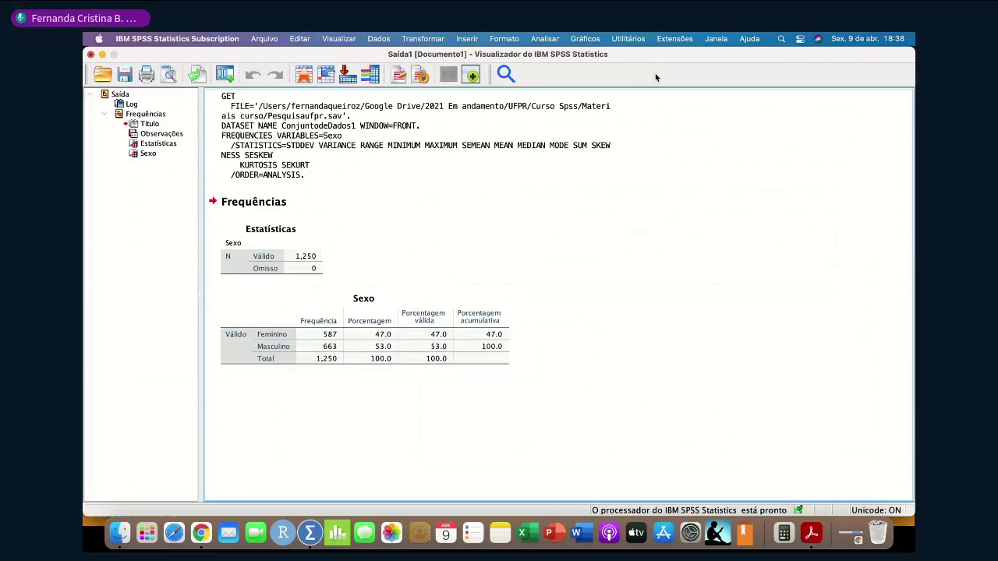
{"action": "left_click", "coordinate": [714, 39]}
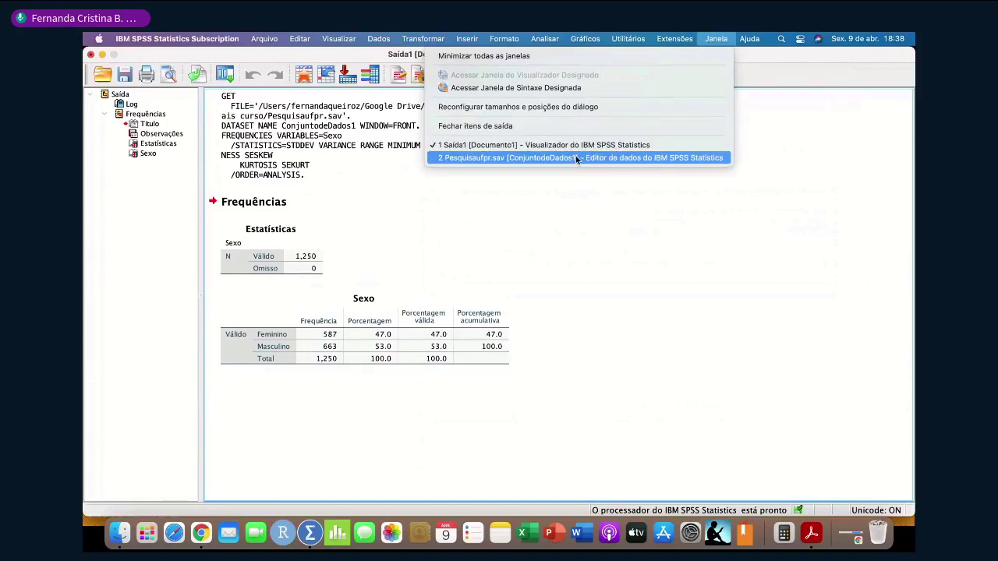
{"action": "left_click", "coordinate": [554, 258]}
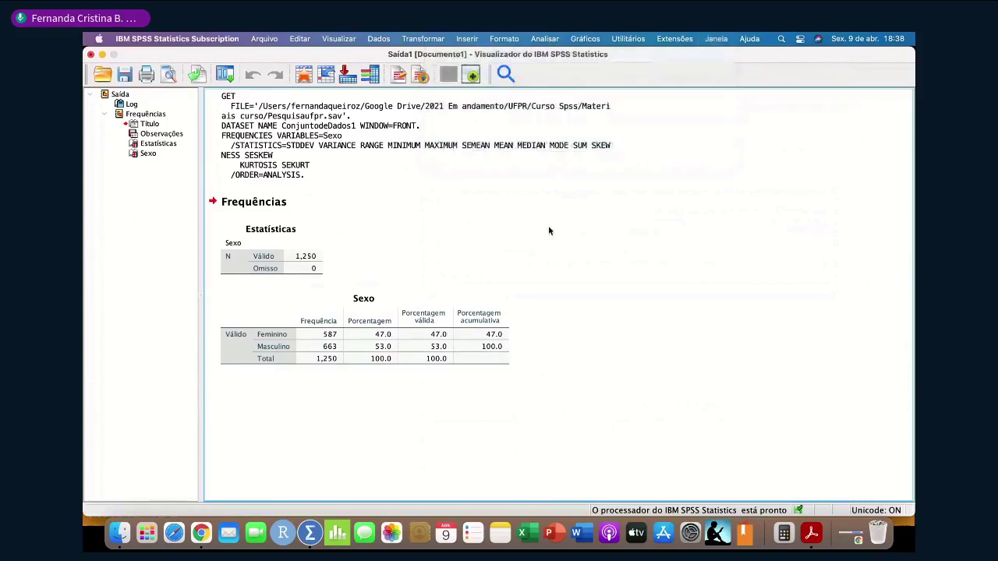
Reopen the Frequencies analysis and remove Sexo from the variables to analyse.
{"action": "left_click", "coordinate": [542, 38]}
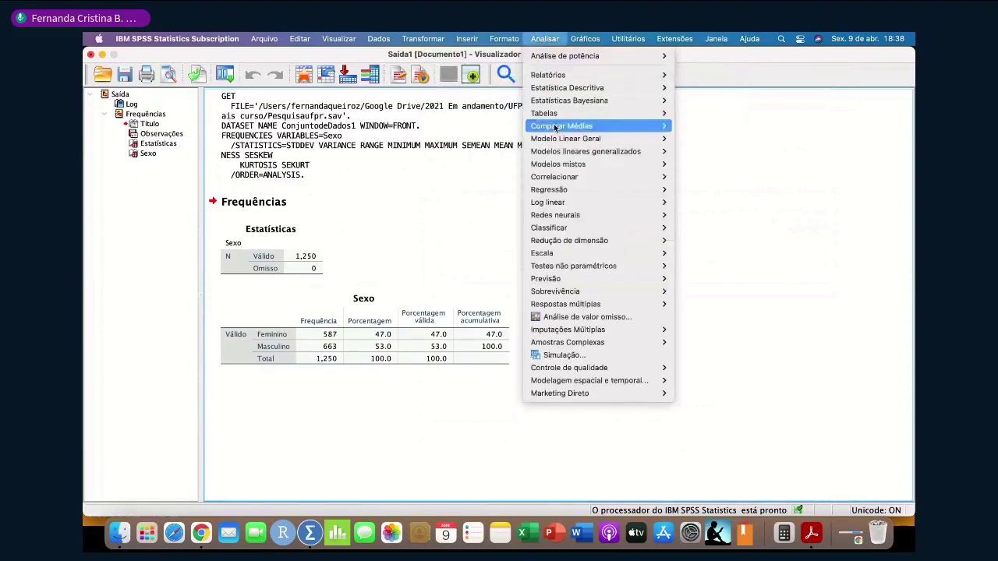
{"action": "mouse_move", "coordinate": [577, 90]}
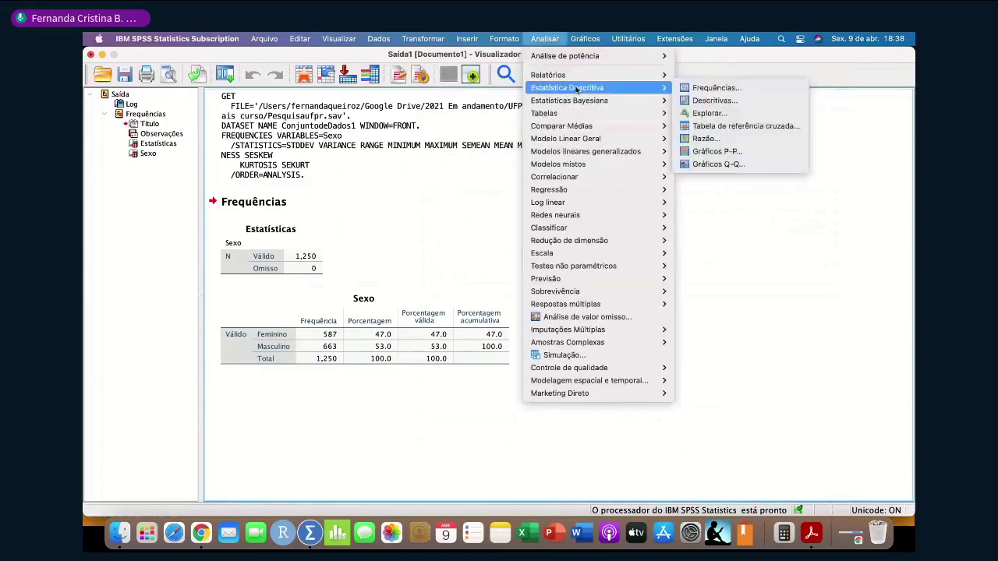
{"action": "left_click", "coordinate": [687, 90]}
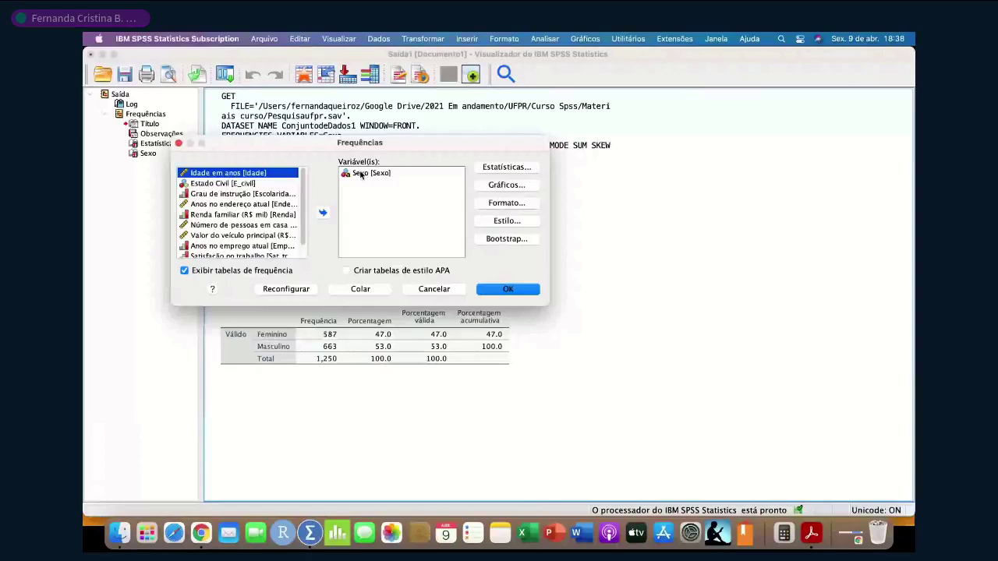
{"action": "left_click", "coordinate": [361, 173]}
{"action": "double_click", "coordinate": [361, 173]}
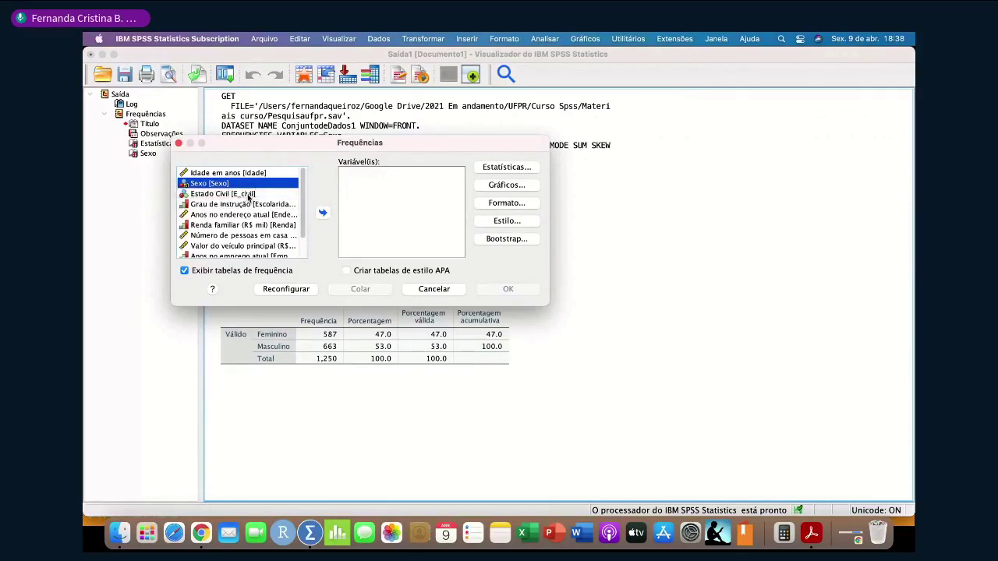
Add Estado Civil to the variables to analyse and run the Frequencies analysis.
{"action": "left_click", "coordinate": [229, 193]}
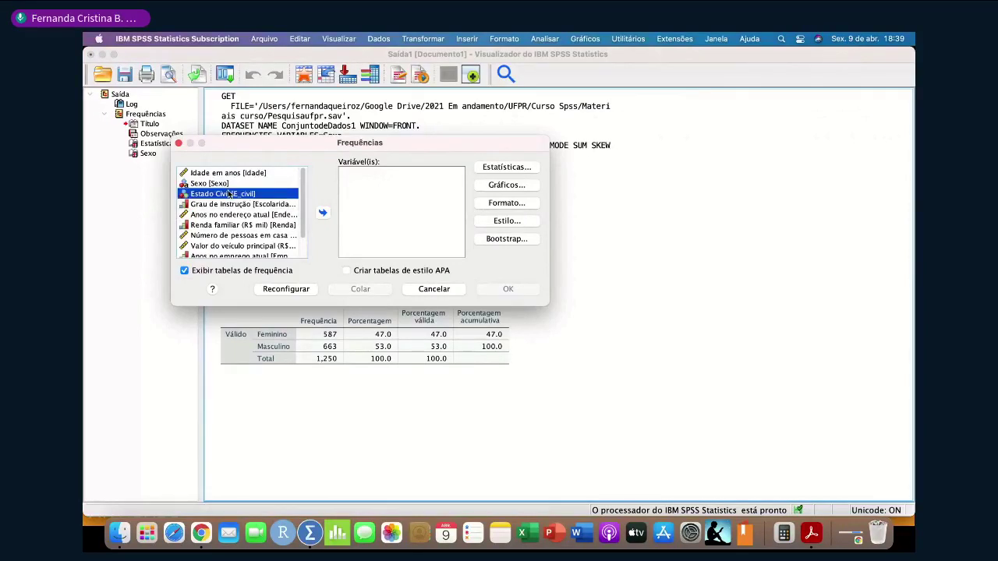
{"action": "left_click", "coordinate": [323, 213]}
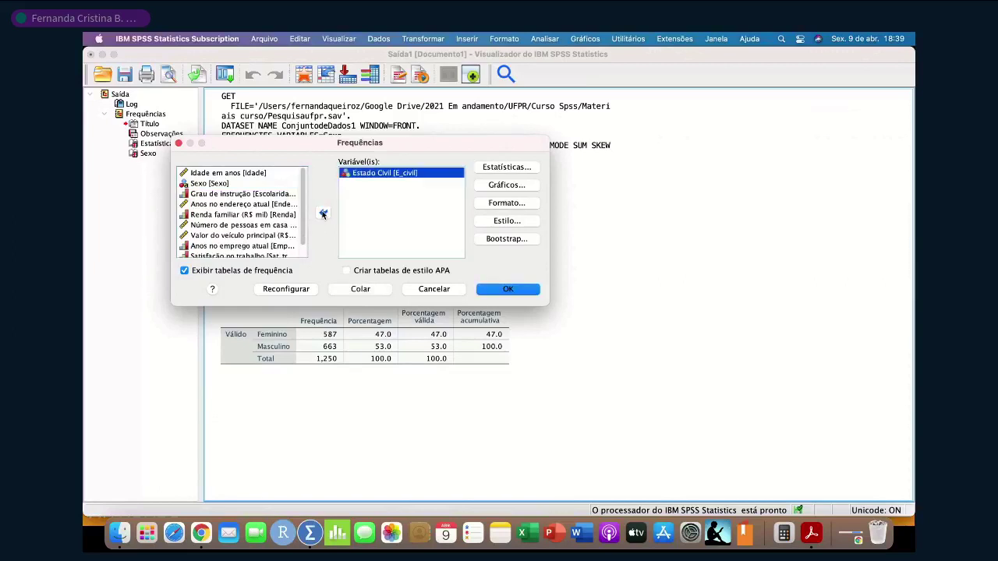
{"action": "left_click", "coordinate": [493, 293]}
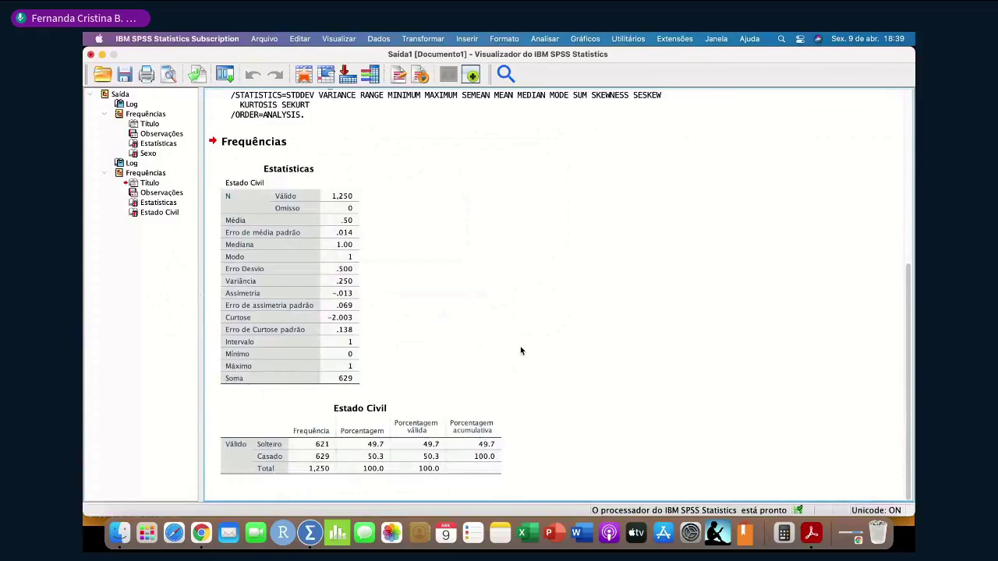
Examine the Estado Civil frequency table and its Estatísticas table in the output document.
{"action": "left_click", "coordinate": [371, 460]}
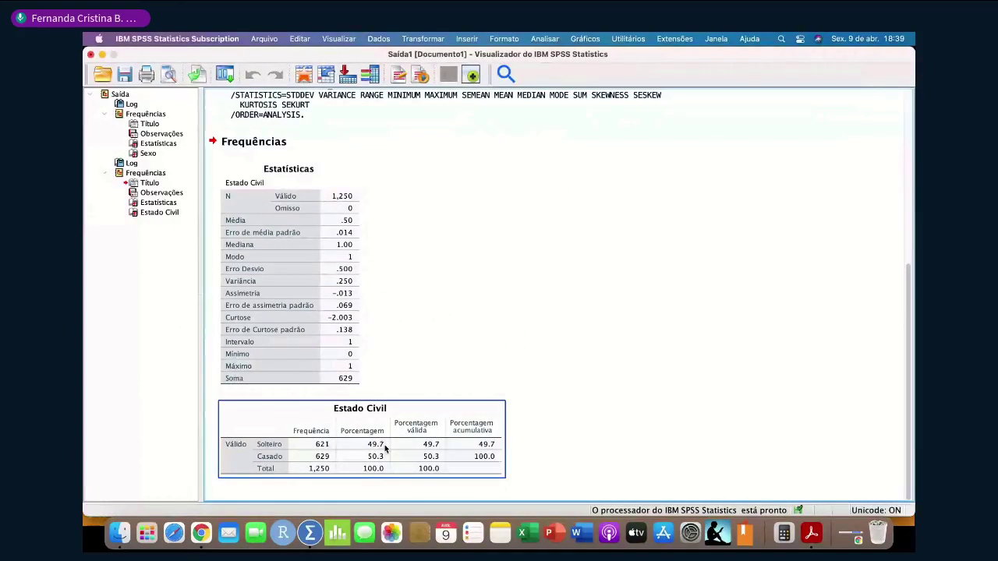
{"action": "left_click", "coordinate": [305, 173]}
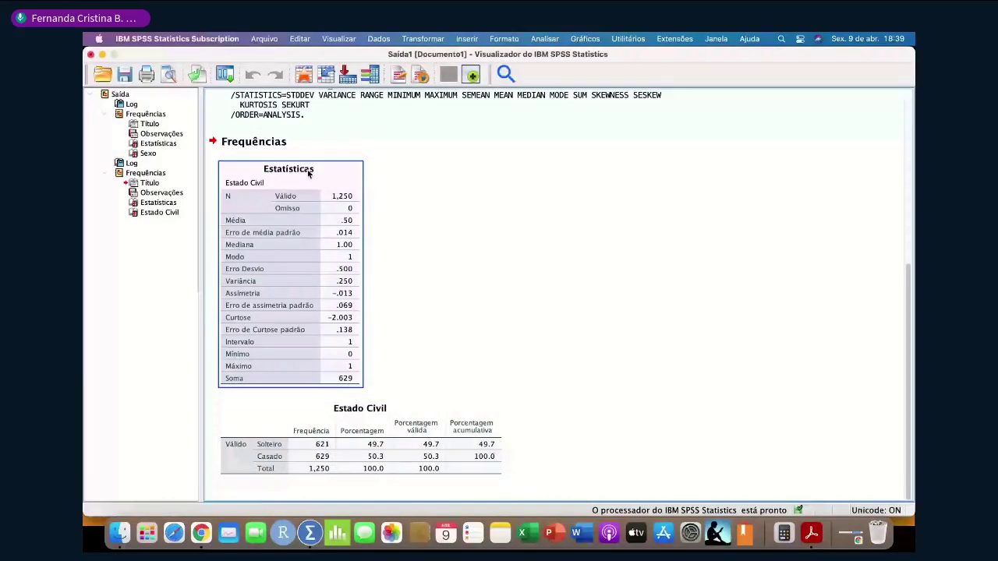
{"action": "left_click", "coordinate": [460, 234]}
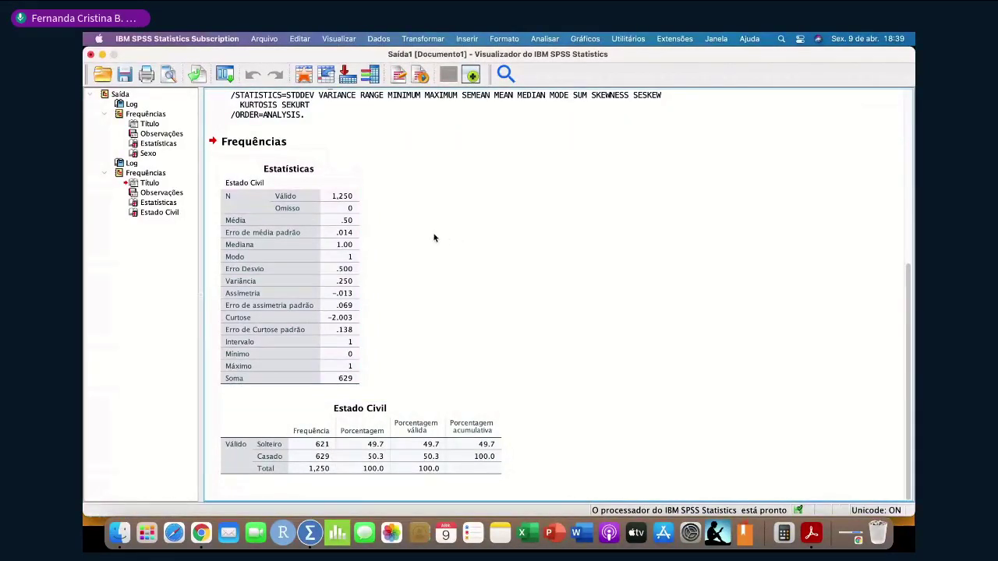
{"action": "left_click", "coordinate": [343, 219]}
{"action": "left_click", "coordinate": [438, 231]}
{"action": "left_click", "coordinate": [302, 244]}
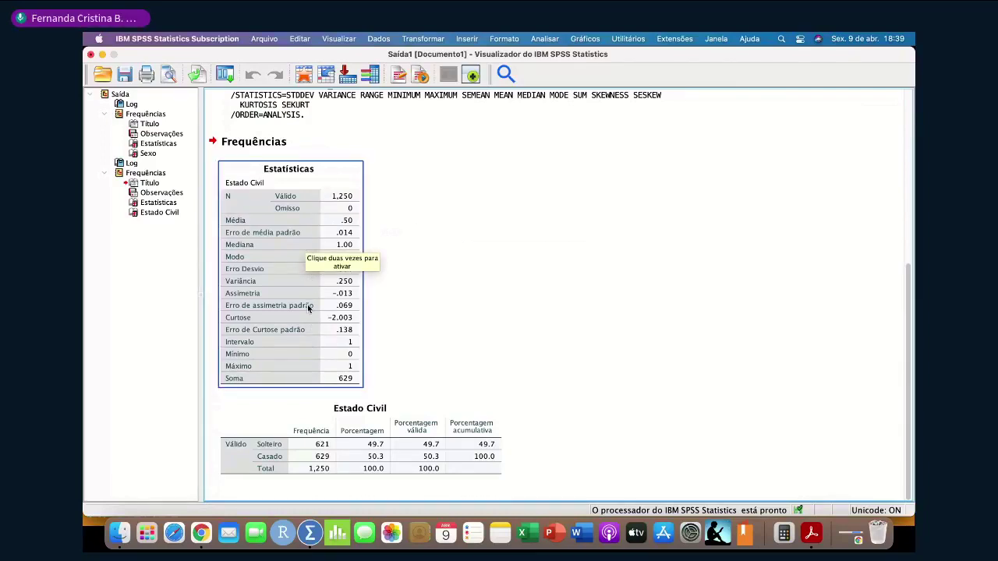
{"action": "left_click", "coordinate": [474, 249]}
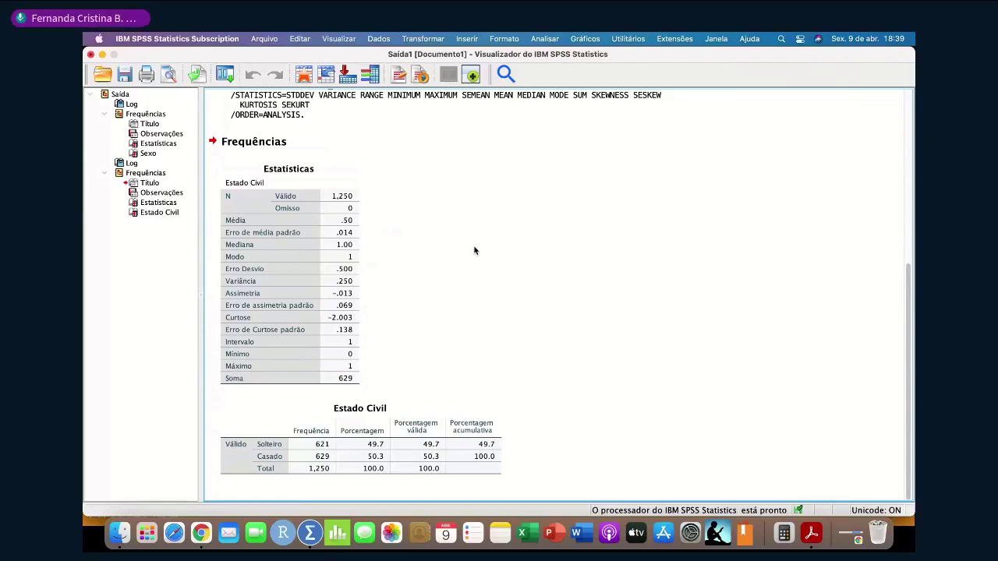
Run a Descriptives analysis of Idade em anos with the mean, standard deviation, minimum and maximum.
{"action": "left_click", "coordinate": [542, 41]}
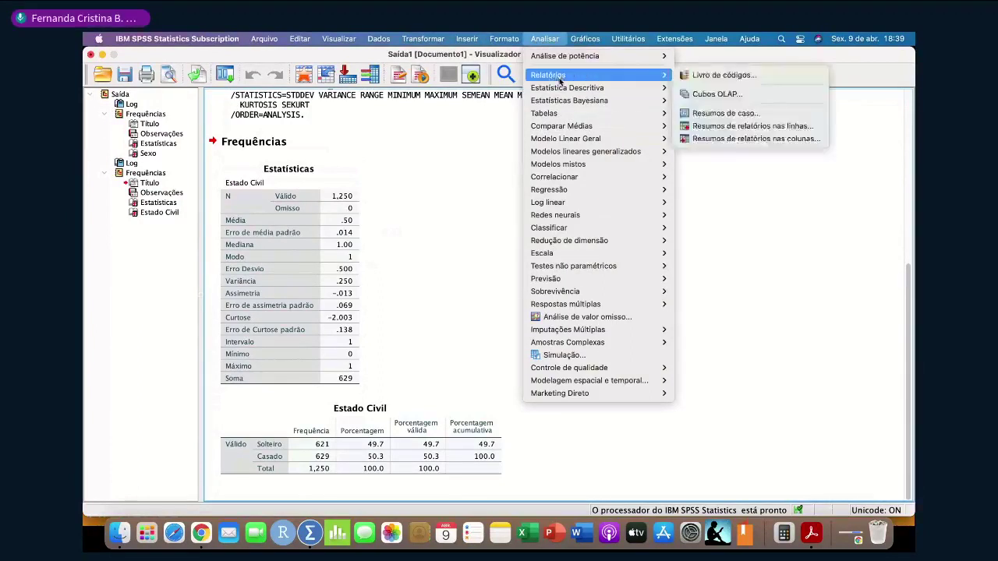
{"action": "mouse_move", "coordinate": [616, 87]}
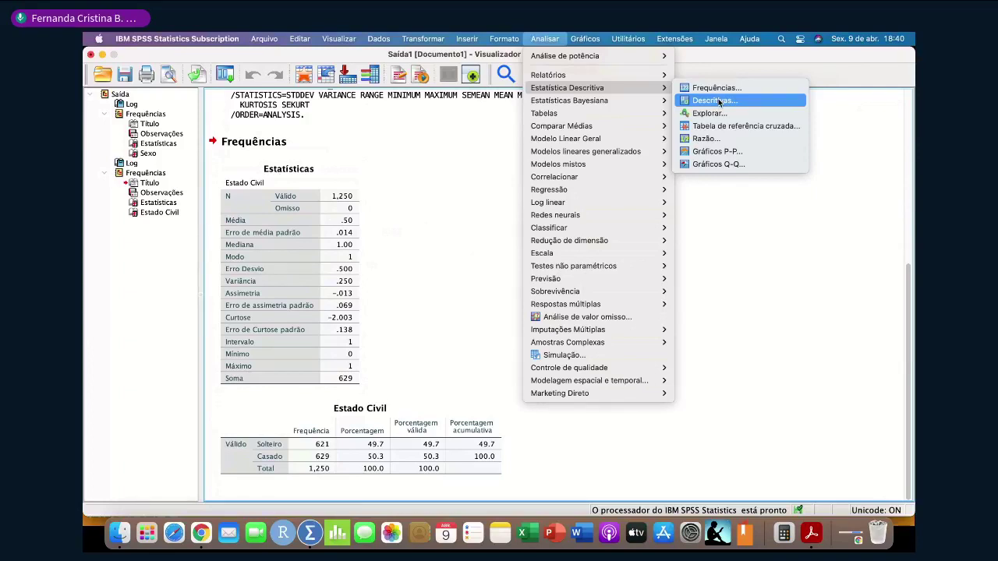
{"action": "left_click", "coordinate": [719, 102]}
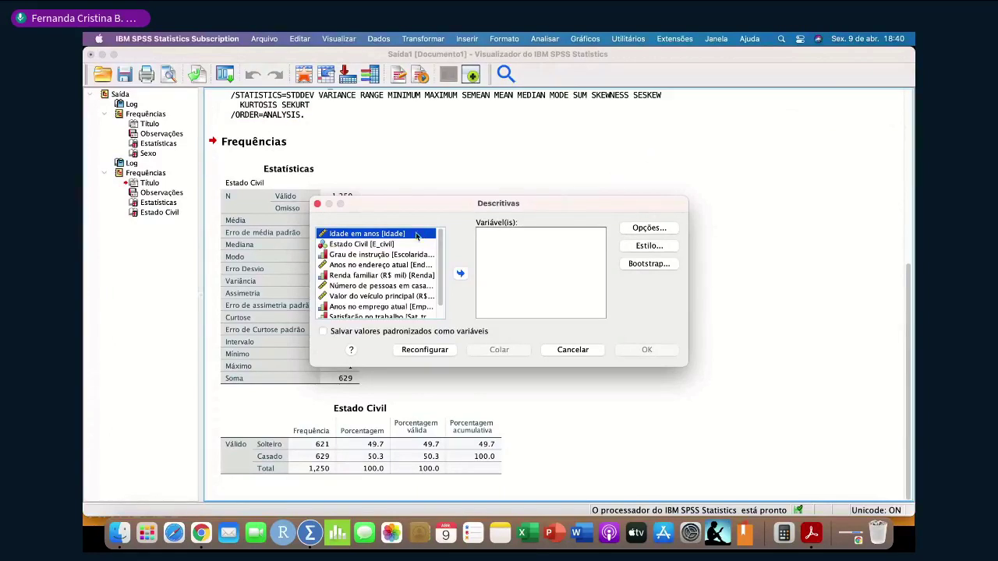
{"action": "left_click", "coordinate": [460, 274]}
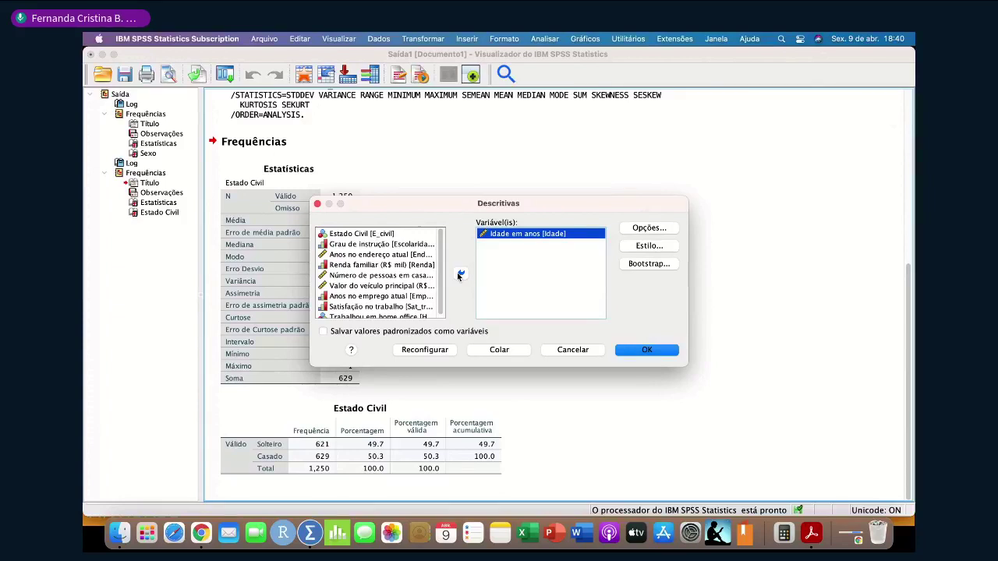
{"action": "left_click", "coordinate": [640, 230]}
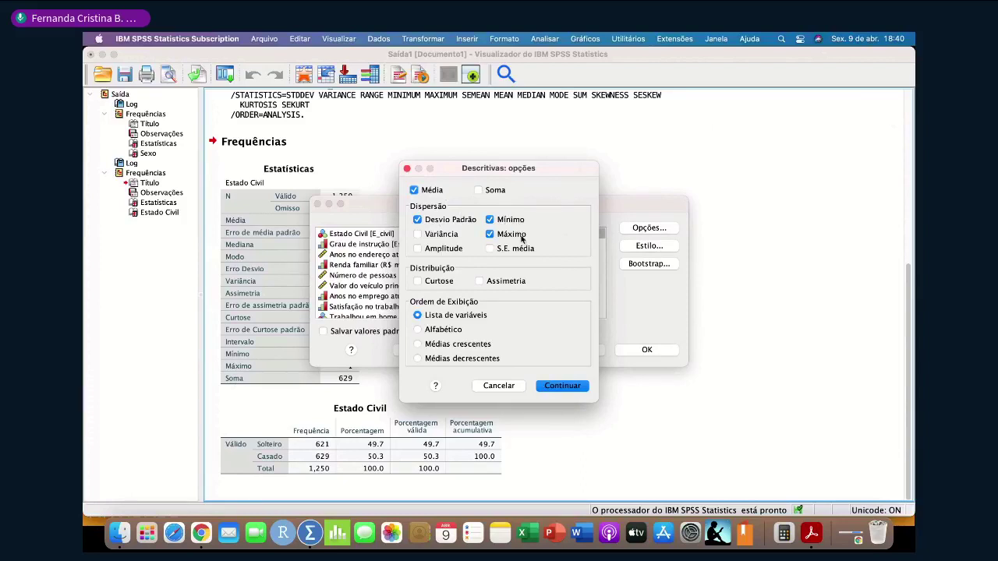
{"action": "left_click", "coordinate": [547, 390]}
{"action": "left_click", "coordinate": [640, 352]}
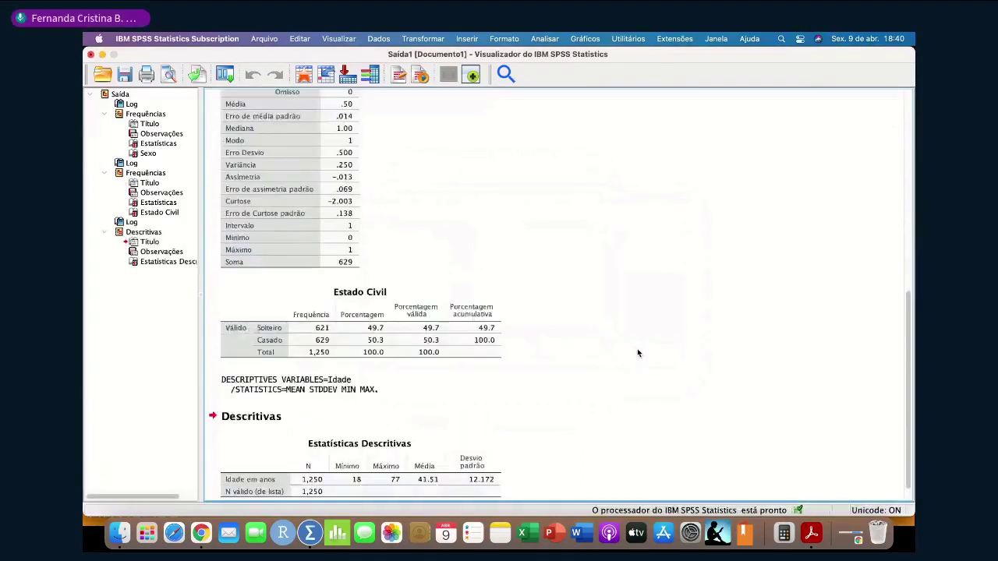
Examine the Estatísticas Descritivas table for Idade em anos, including the mean and standard deviation.
{"action": "scroll", "coordinate": [637, 353], "scroll_direction": "down", "scroll_amount": 1}
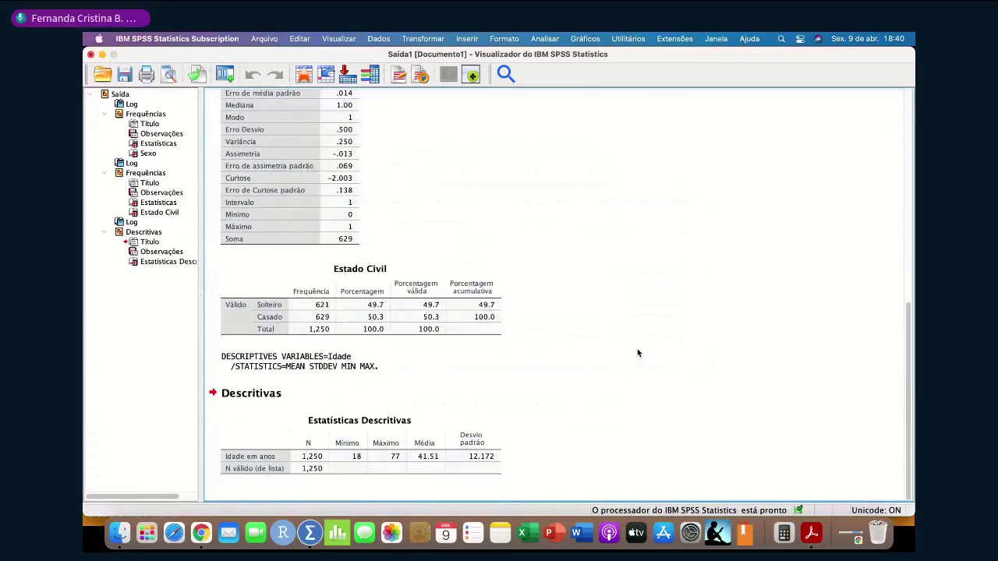
{"action": "left_click", "coordinate": [371, 464]}
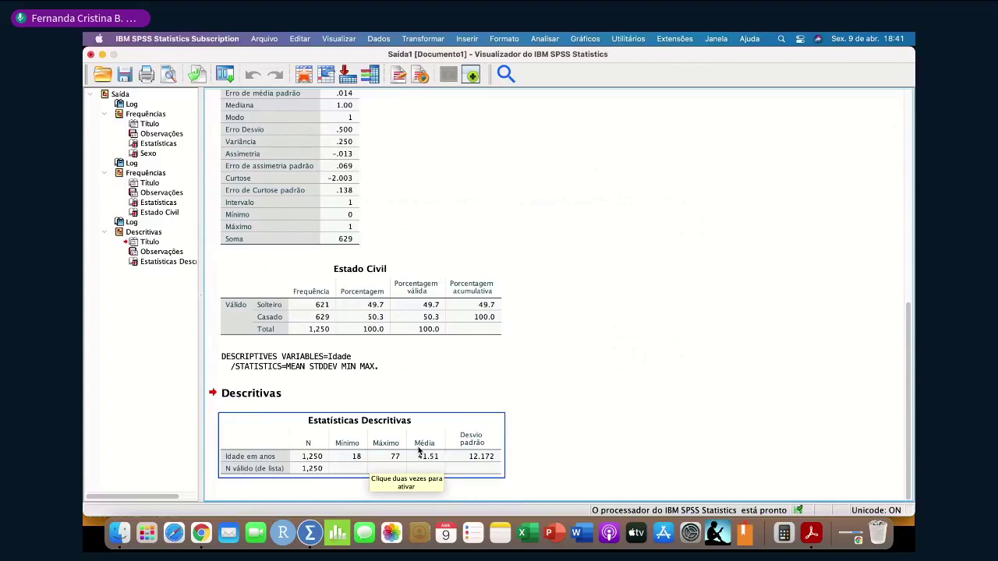
{"action": "left_click", "coordinate": [484, 458]}
{"action": "left_click", "coordinate": [470, 460]}
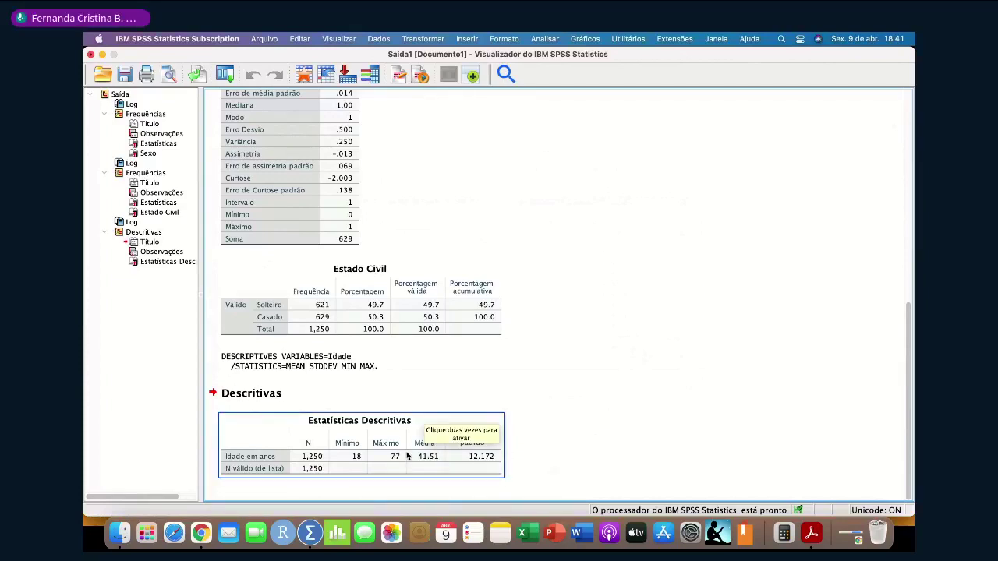
{"action": "left_click", "coordinate": [545, 420]}
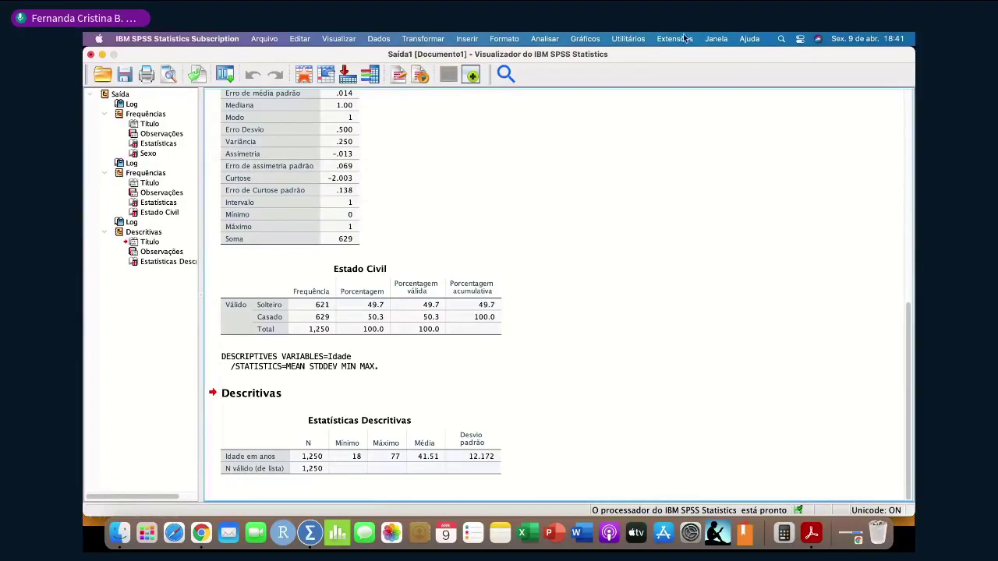
Switch to the Pesquisaufpr.sav data editor and check the name and label of the Carro_valor variable.
{"action": "left_click", "coordinate": [712, 38]}
{"action": "mouse_move", "coordinate": [675, 38]}
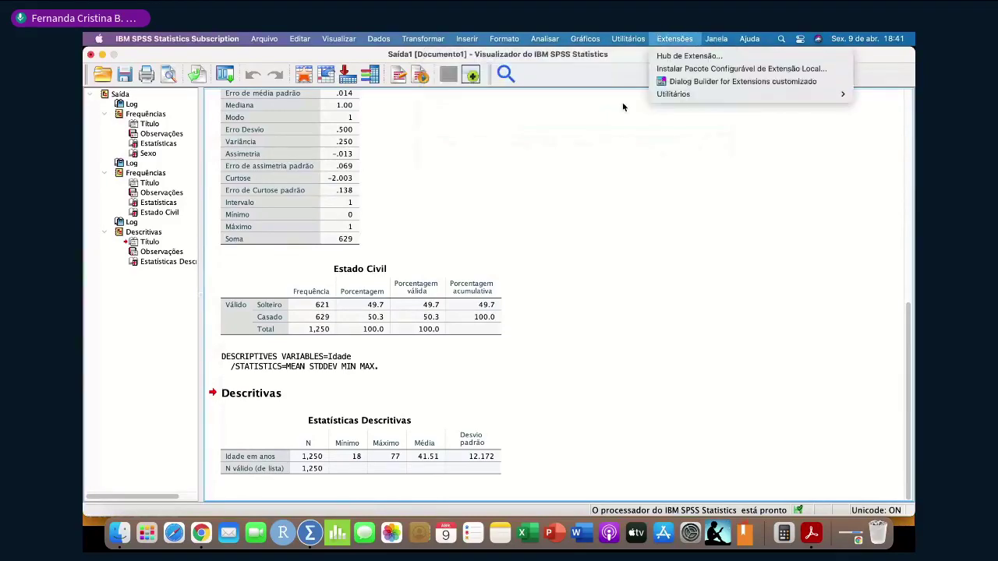
{"action": "mouse_move", "coordinate": [716, 38]}
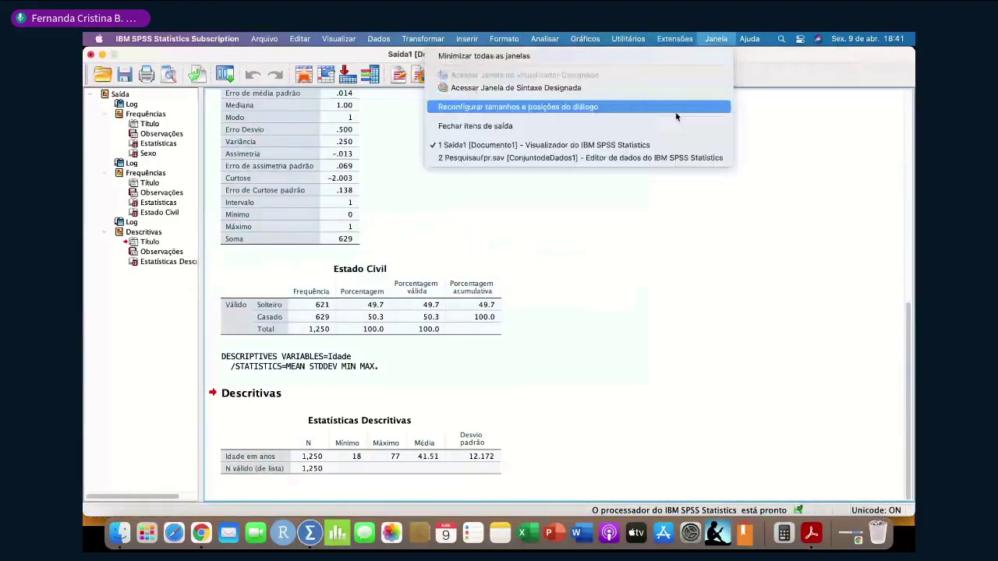
{"action": "left_click", "coordinate": [665, 156]}
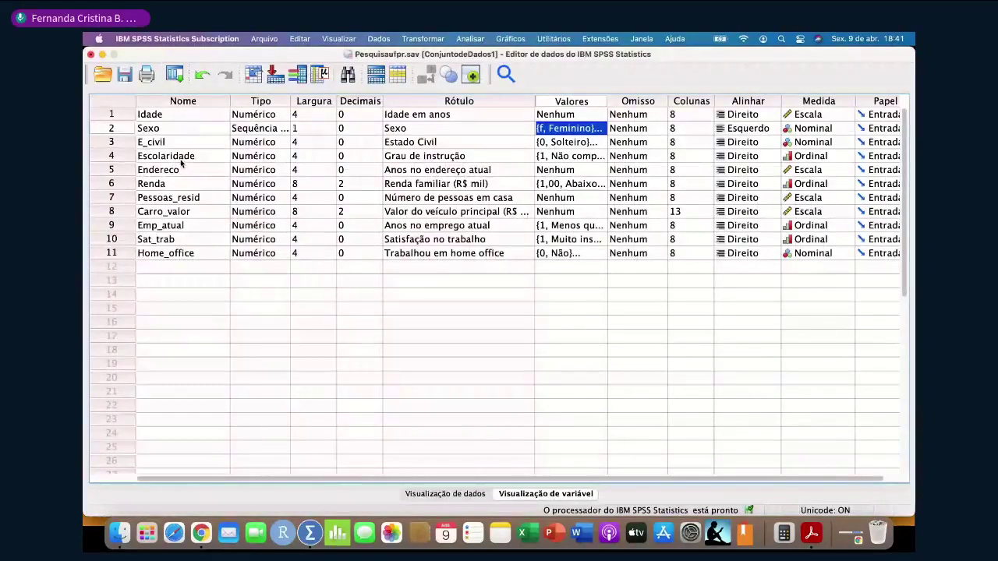
{"action": "left_click", "coordinate": [177, 211]}
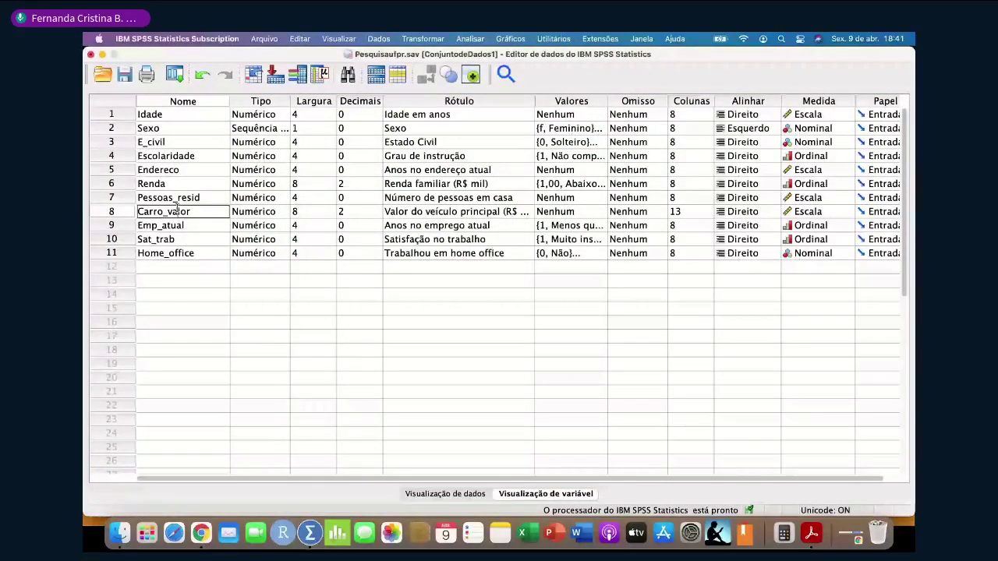
{"action": "left_click", "coordinate": [472, 212]}
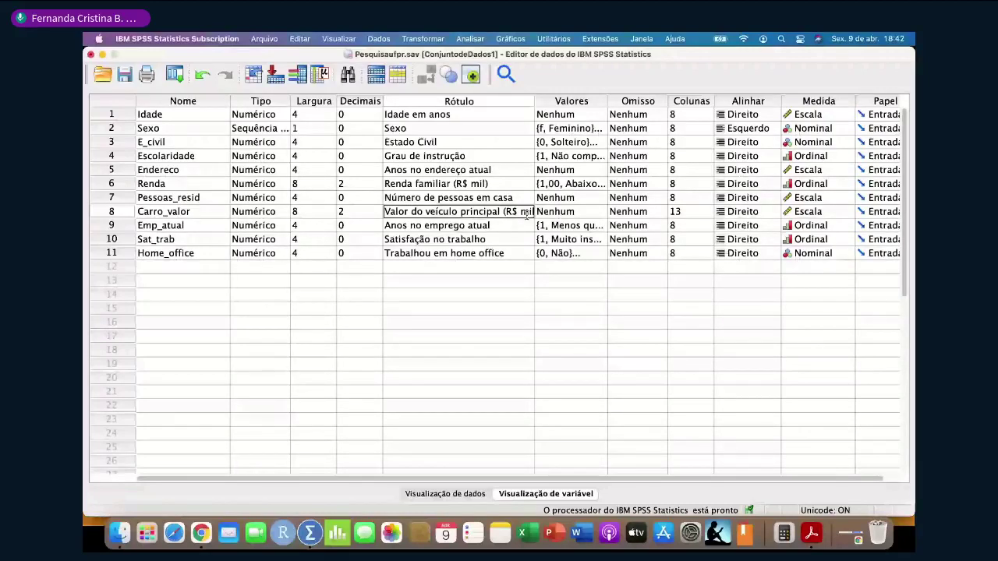
Show the data view and examine the values of the first cases in the Carro_valor column.
{"action": "key", "text": "ctrl+t"}
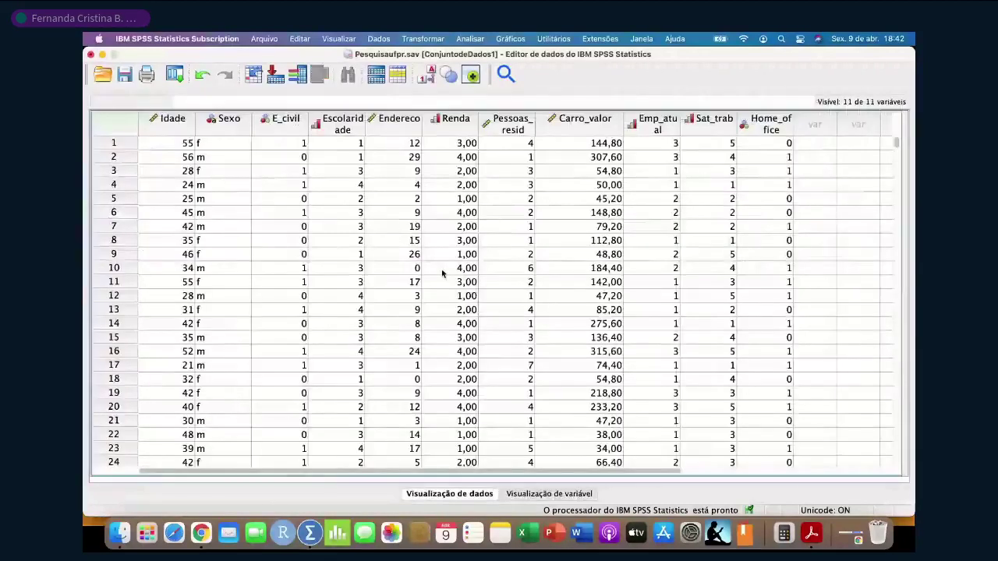
{"action": "left_click", "coordinate": [585, 121]}
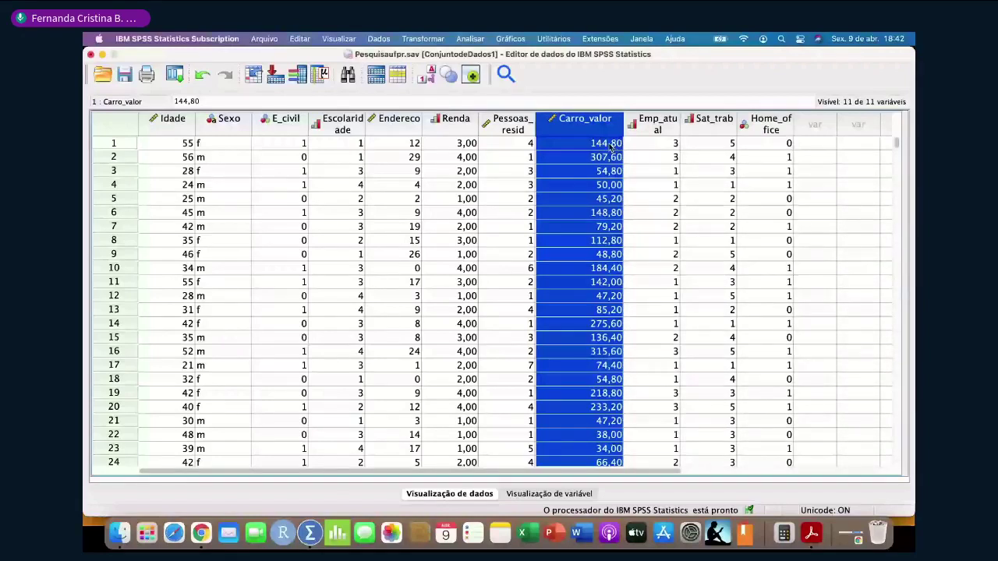
{"action": "left_click", "coordinate": [604, 156]}
{"action": "left_click", "coordinate": [587, 173]}
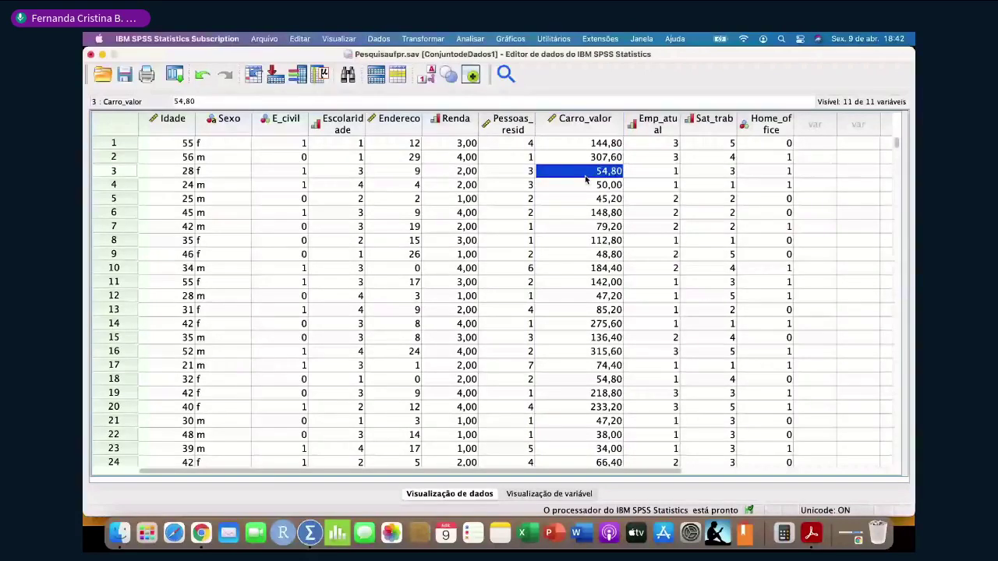
{"action": "left_click", "coordinate": [588, 185]}
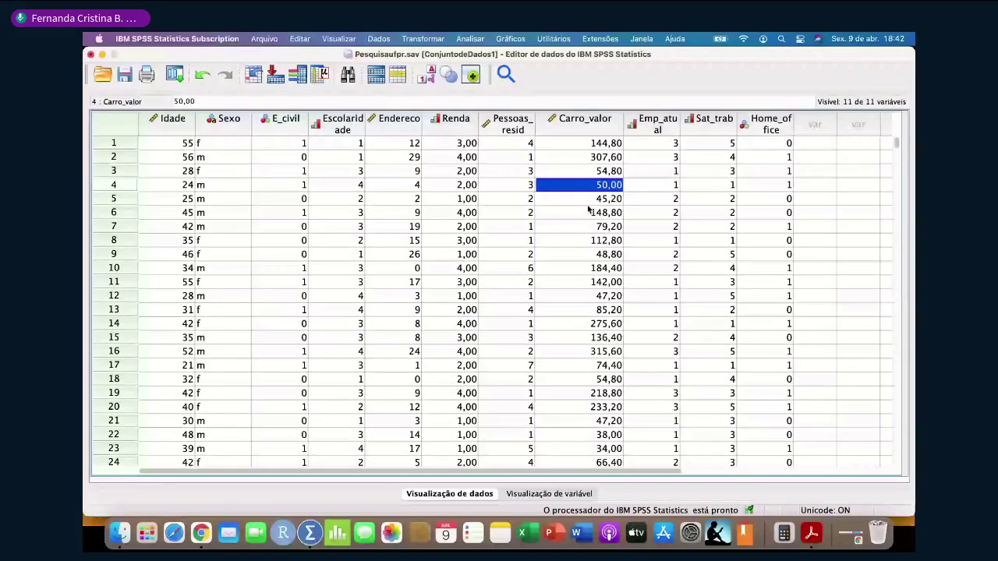
{"action": "left_click", "coordinate": [589, 211]}
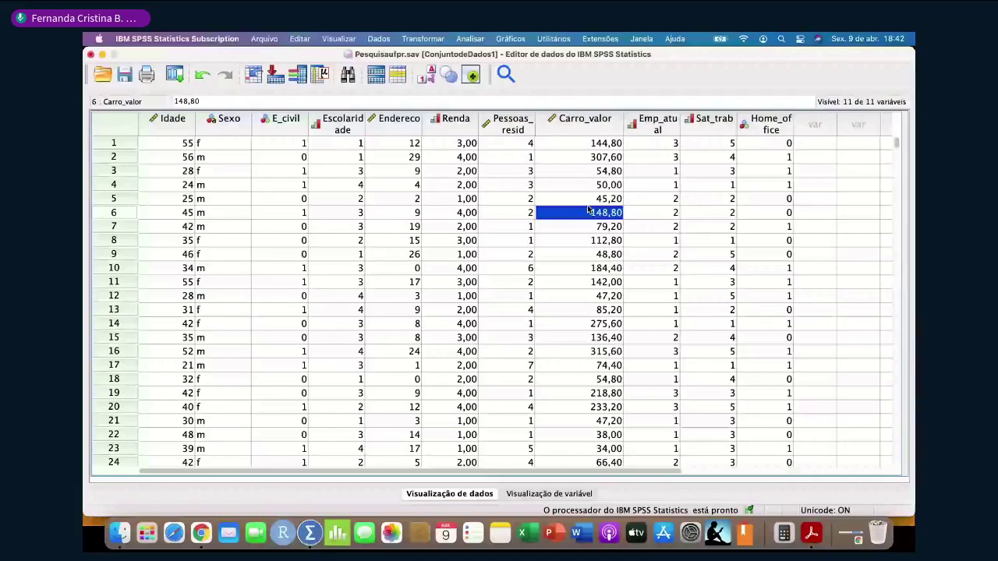
Compute a new variable Carro_valor2 with the expression Carro_valor*1000.
{"action": "left_click", "coordinate": [422, 39]}
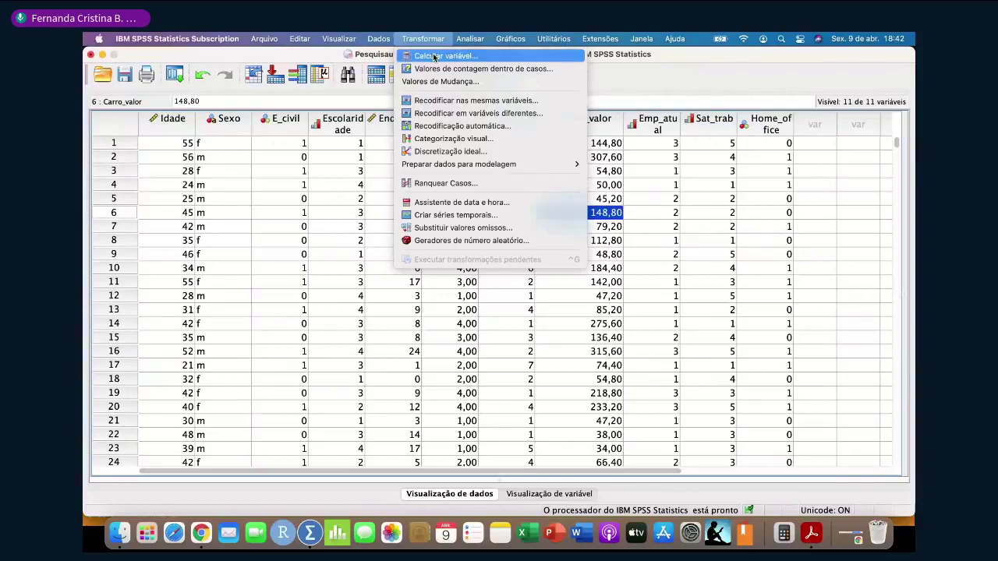
{"action": "left_click", "coordinate": [434, 57]}
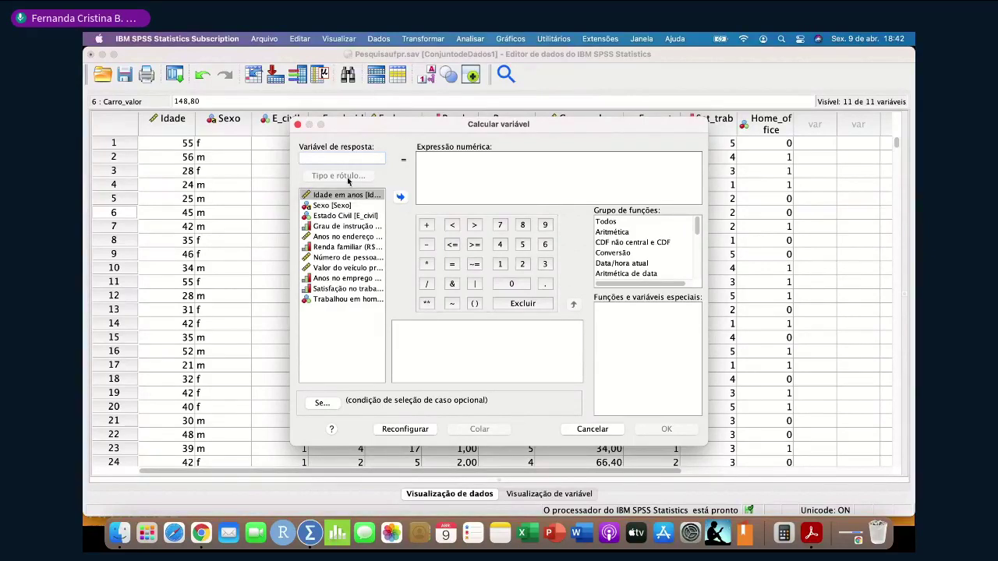
{"action": "type", "text": "Carro_"}
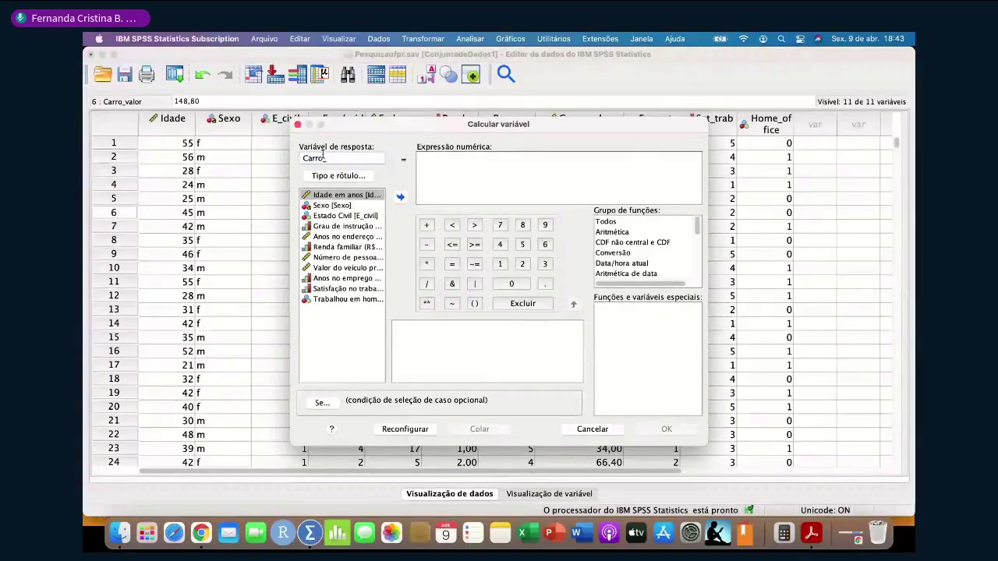
{"action": "type", "text": "valor"}
{"action": "type", "text": "2"}
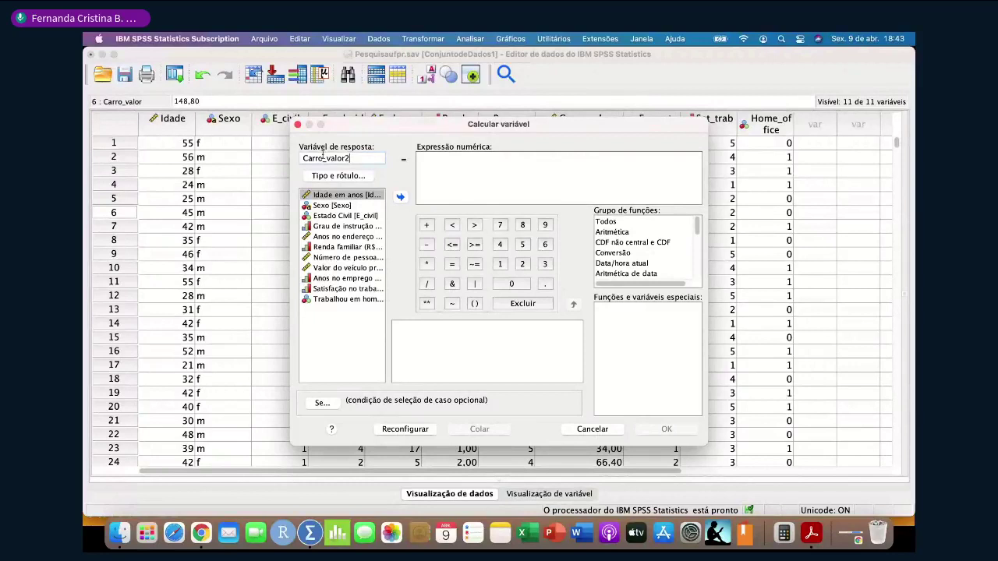
{"action": "left_click", "coordinate": [336, 269]}
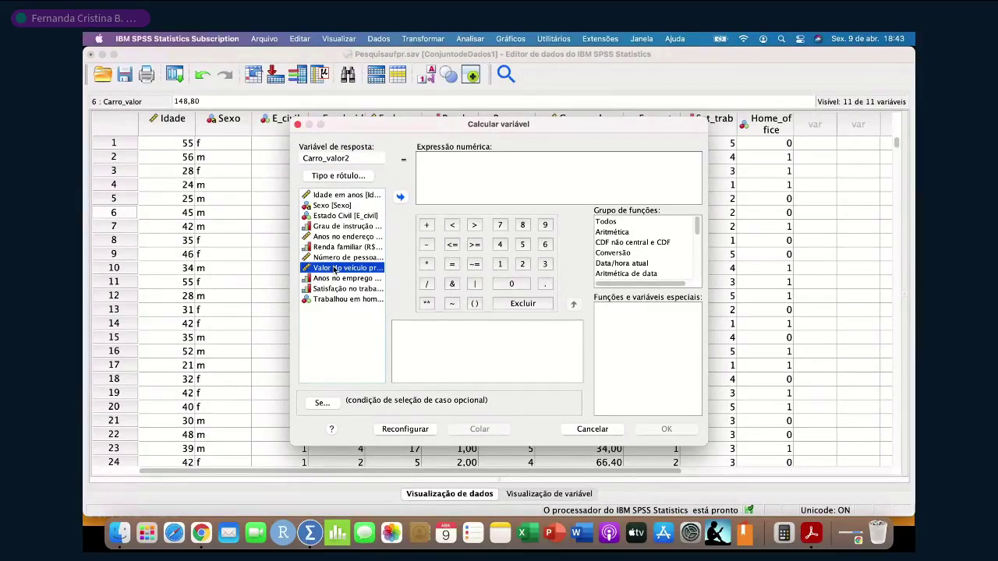
{"action": "double_click", "coordinate": [336, 270]}
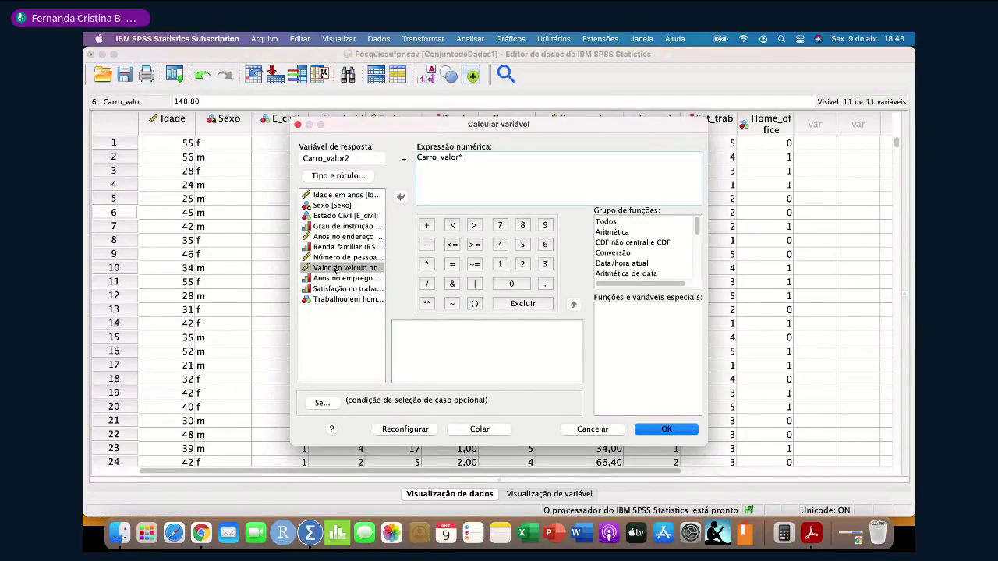
{"action": "type", "text": "*1000"}
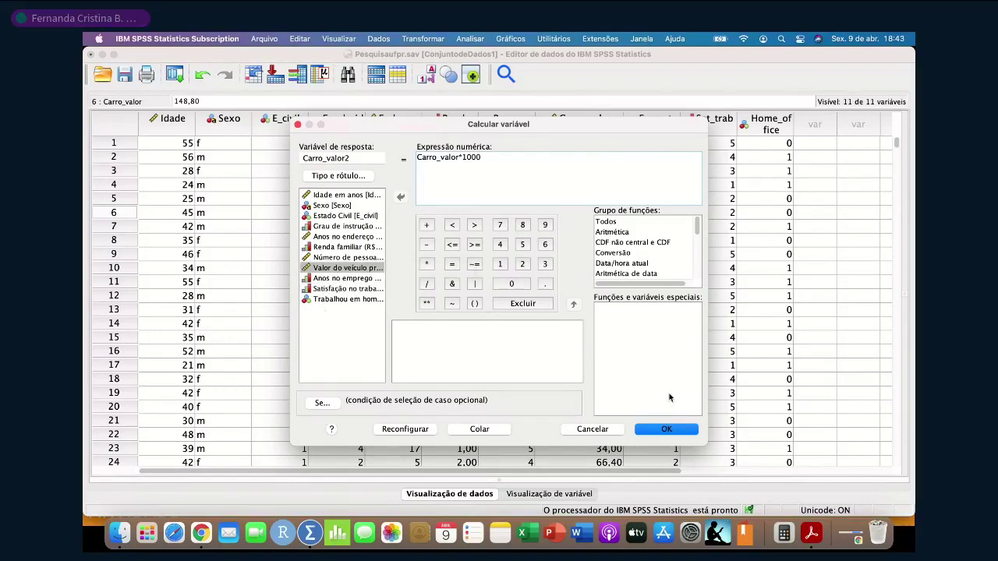
{"action": "left_click", "coordinate": [672, 430]}
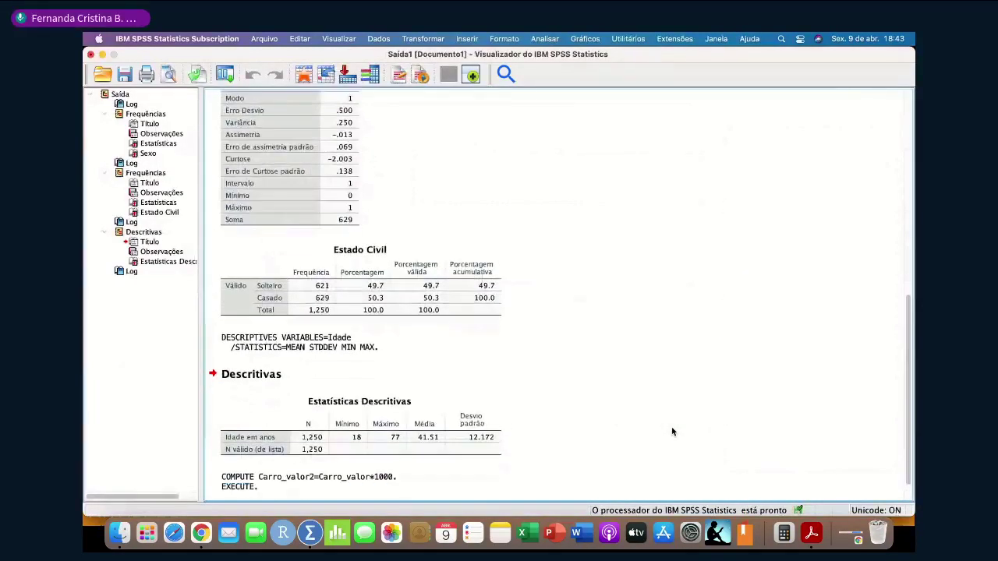
Return to the Pesquisaufpr.sav data editor and check the definition of Carro_valor2 in the variable view.
{"action": "left_click", "coordinate": [573, 279]}
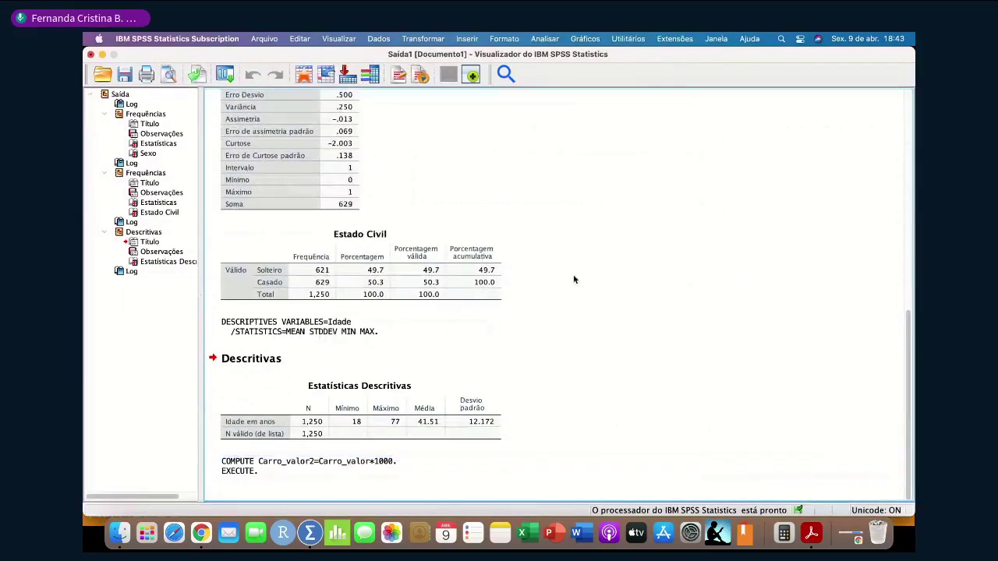
{"action": "left_click", "coordinate": [717, 38]}
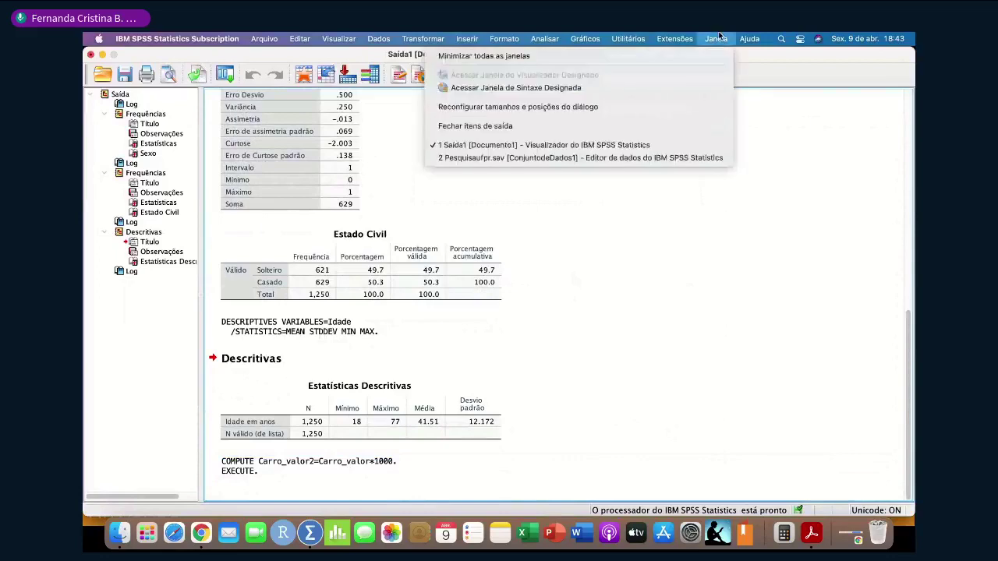
{"action": "left_click", "coordinate": [609, 157]}
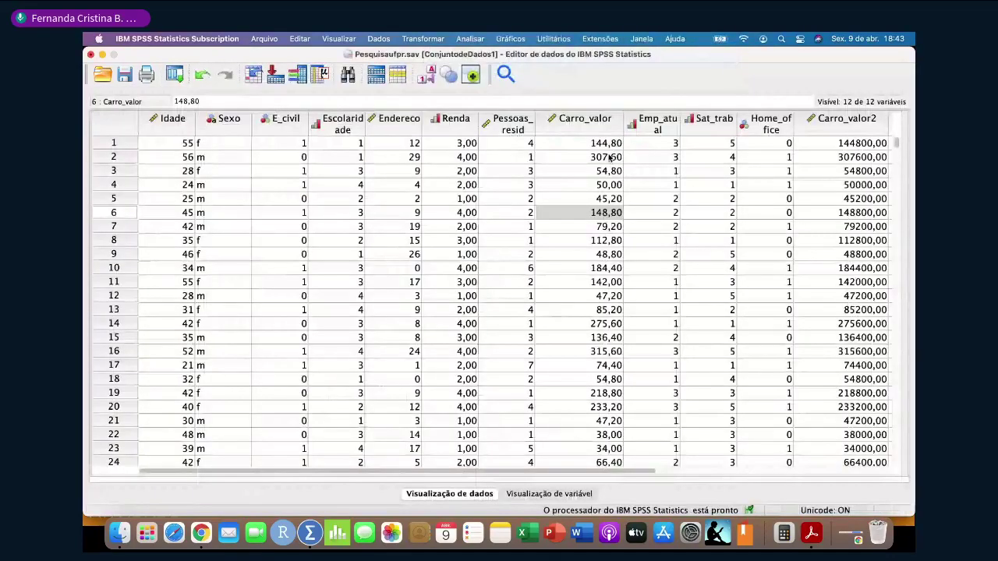
{"action": "key", "text": "ctrl+t"}
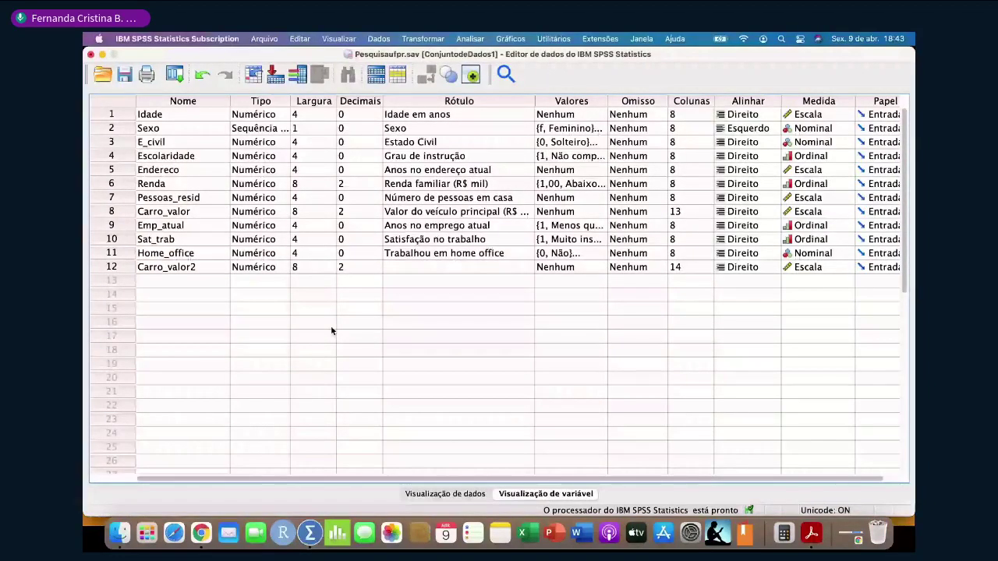
{"action": "left_click", "coordinate": [405, 266]}
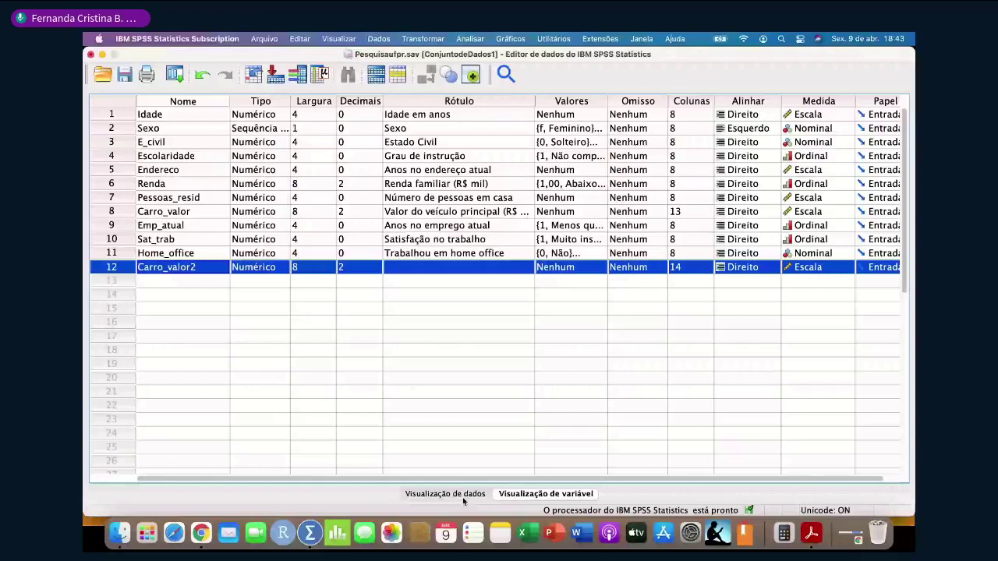
Show the data view and compare the Carro_valor2 column with the Carro_valor column.
{"action": "left_click", "coordinate": [445, 494]}
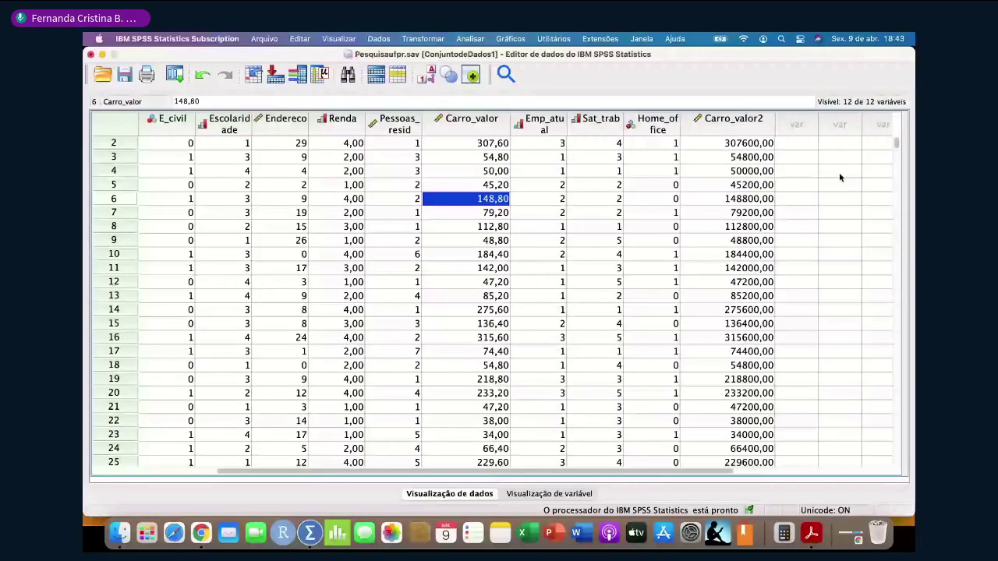
{"action": "left_click", "coordinate": [733, 119]}
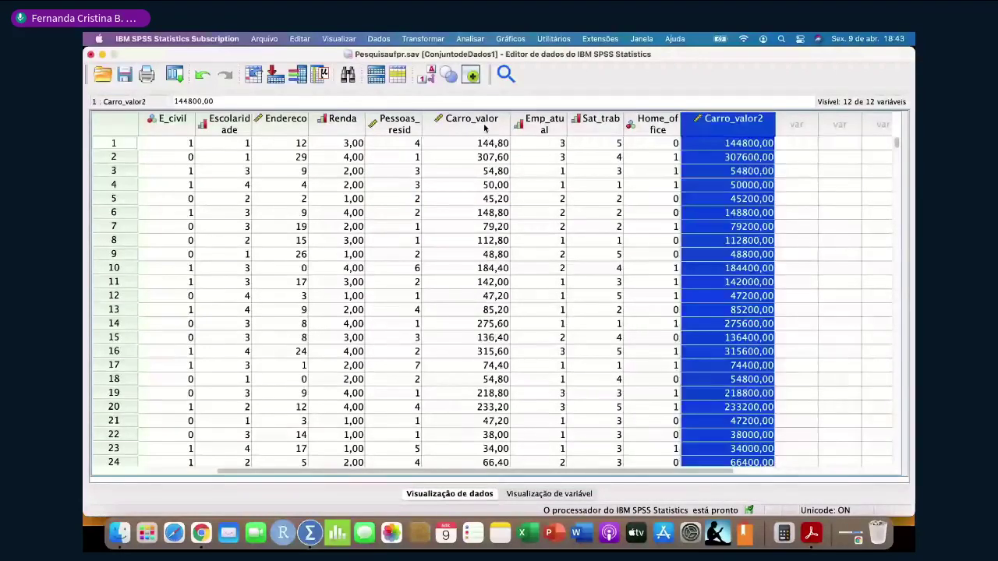
{"action": "left_click", "coordinate": [484, 129]}
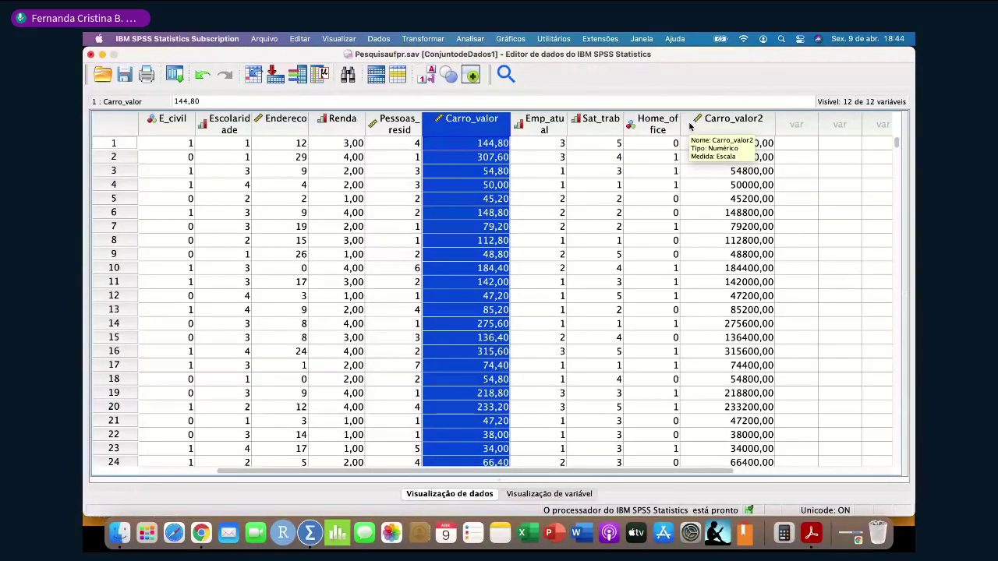
Run a Frequencies analysis of Carro_valor2, replacing Estado Civil as the analysed variable.
{"action": "left_click", "coordinate": [470, 39]}
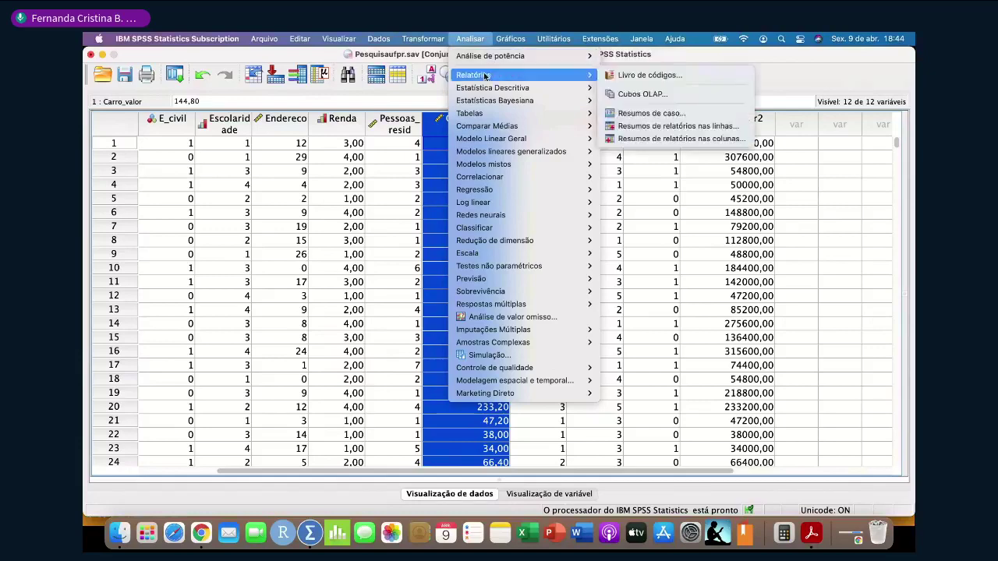
{"action": "mouse_move", "coordinate": [546, 87]}
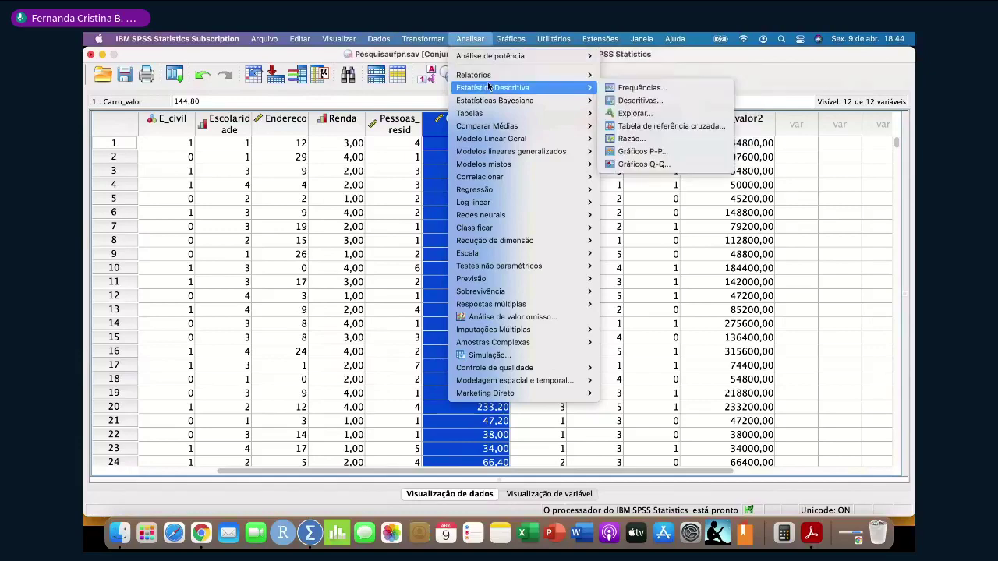
{"action": "left_click", "coordinate": [640, 89]}
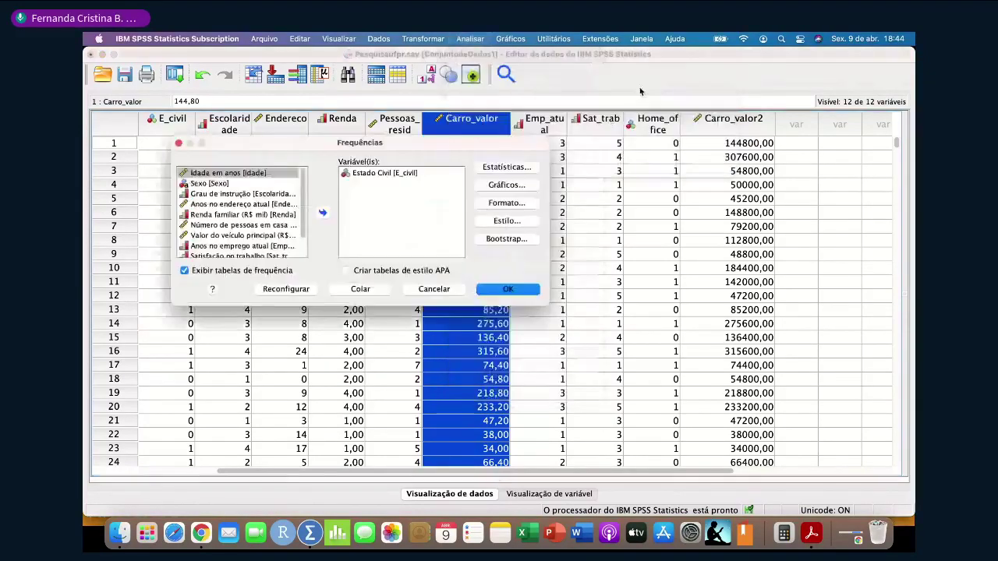
{"action": "left_click", "coordinate": [322, 212]}
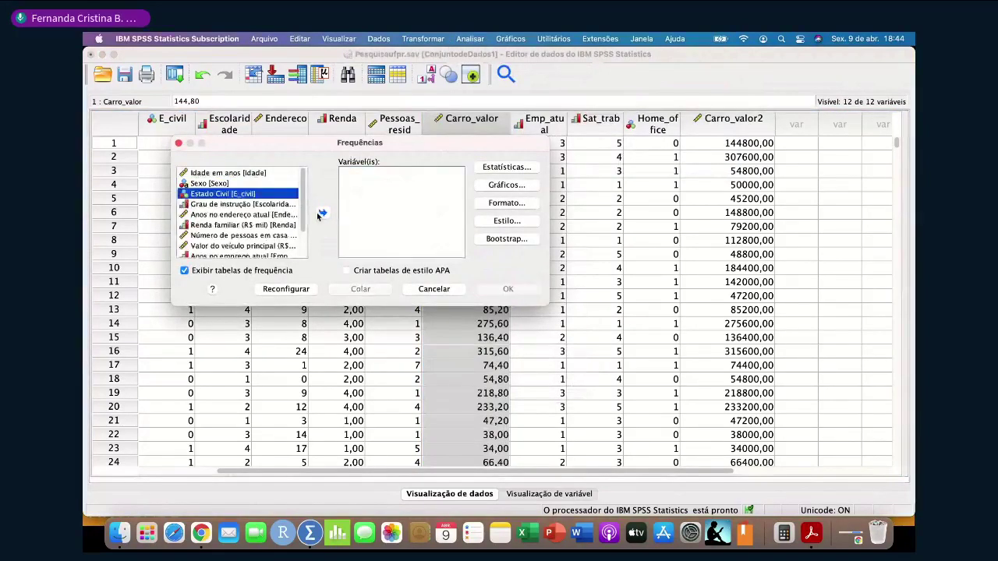
{"action": "scroll", "coordinate": [243, 234], "scroll_direction": "down", "scroll_amount": 5}
{"action": "left_click", "coordinate": [243, 252]}
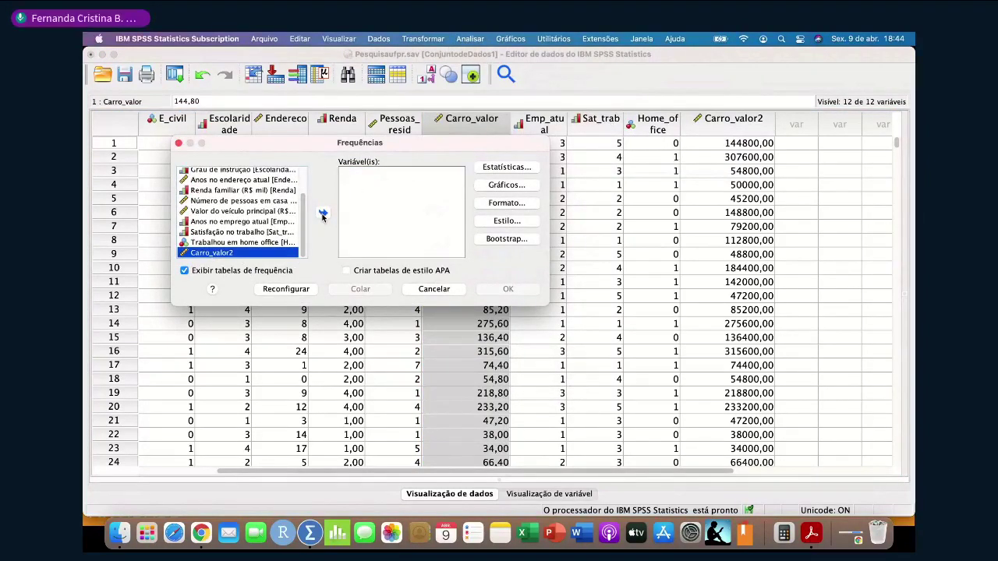
{"action": "left_click", "coordinate": [322, 212]}
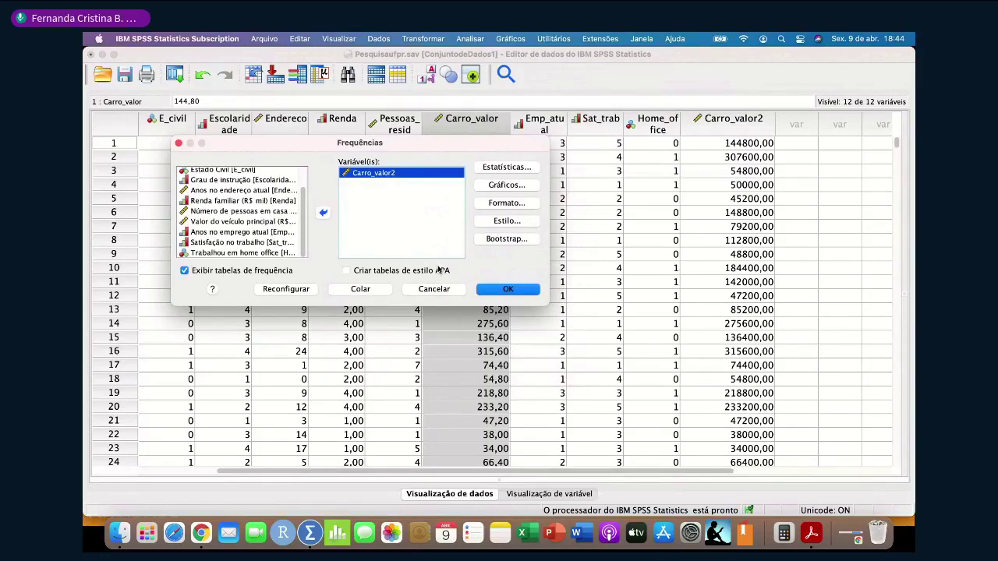
{"action": "left_click", "coordinate": [507, 289]}
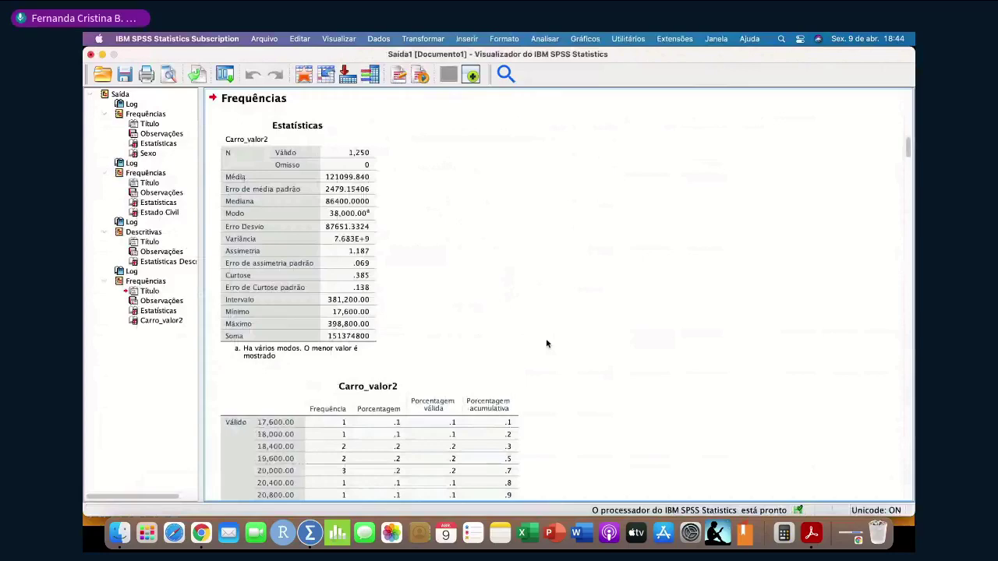
Examine the Carro_valor2 frequency table from the lowest to the highest values, including the frequencies and cumulative percentages.
{"action": "scroll", "coordinate": [546, 344], "scroll_direction": "down", "scroll_amount": 15}
{"action": "scroll", "coordinate": [547, 344], "scroll_direction": "down", "scroll_amount": 15}
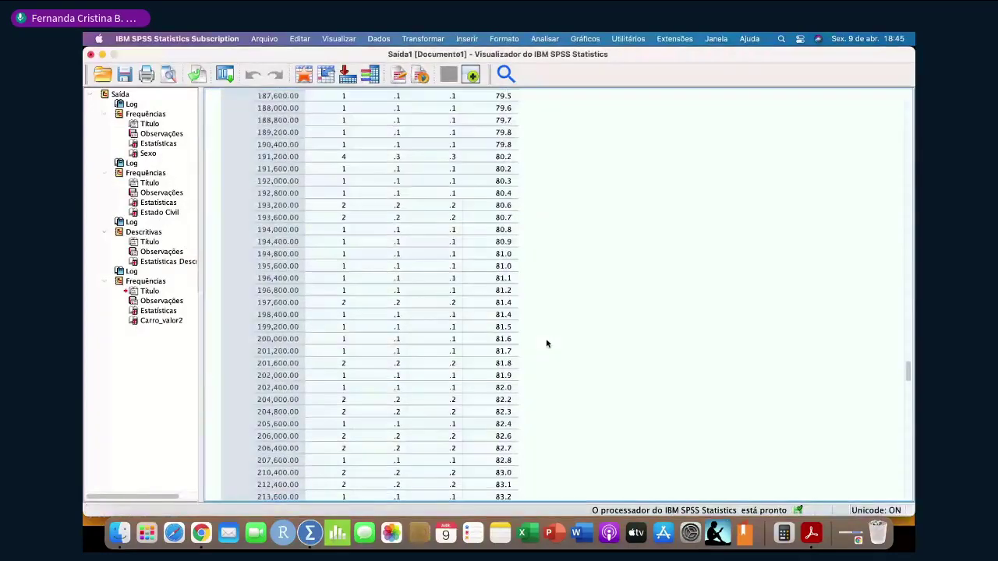
{"action": "scroll", "coordinate": [546, 344], "scroll_direction": "down", "scroll_amount": 10}
{"action": "scroll", "coordinate": [547, 343], "scroll_direction": "up", "scroll_amount": 15}
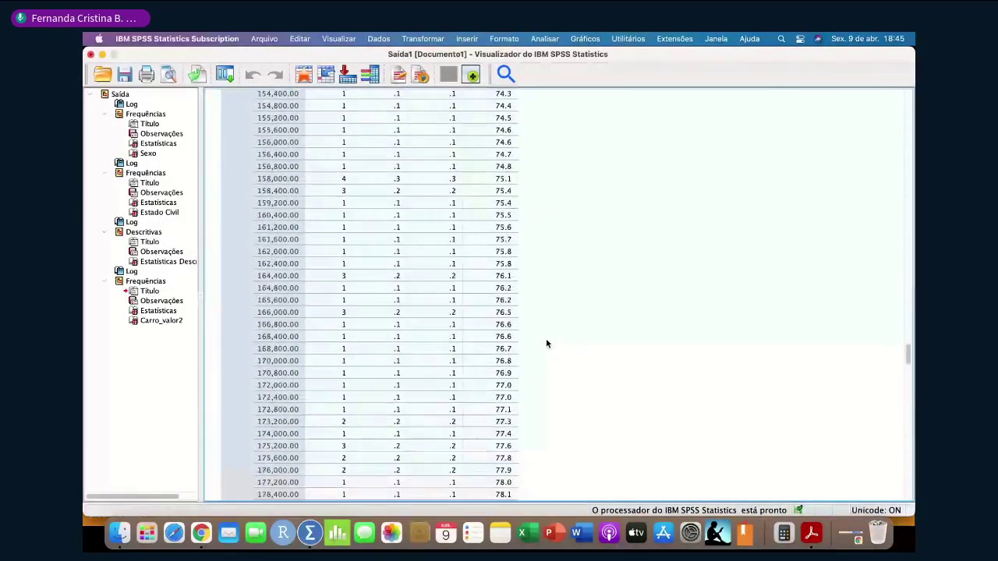
{"action": "scroll", "coordinate": [547, 344], "scroll_direction": "up", "scroll_amount": 20}
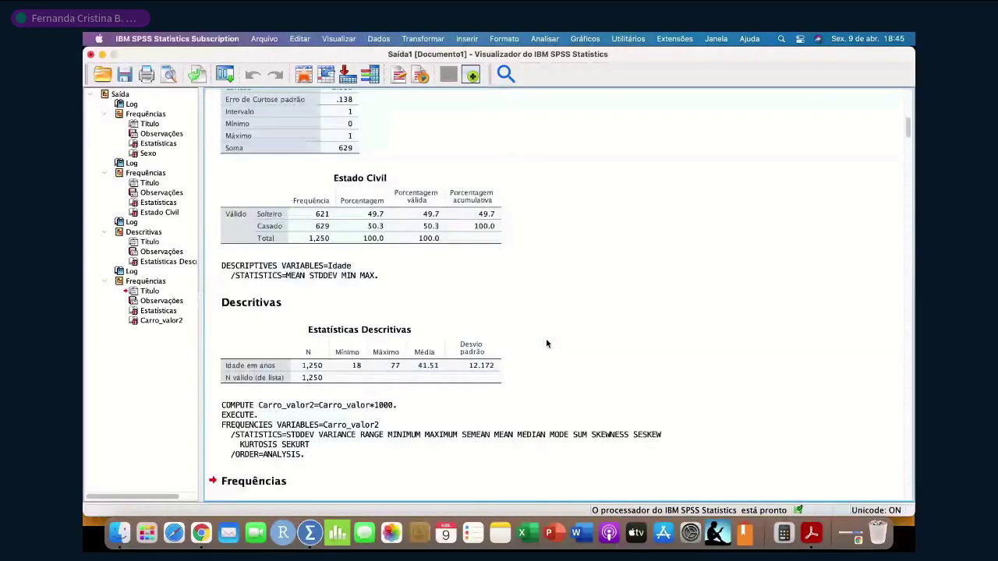
{"action": "scroll", "coordinate": [547, 343], "scroll_direction": "down", "scroll_amount": 10}
{"action": "scroll", "coordinate": [546, 344], "scroll_direction": "down", "scroll_amount": 3}
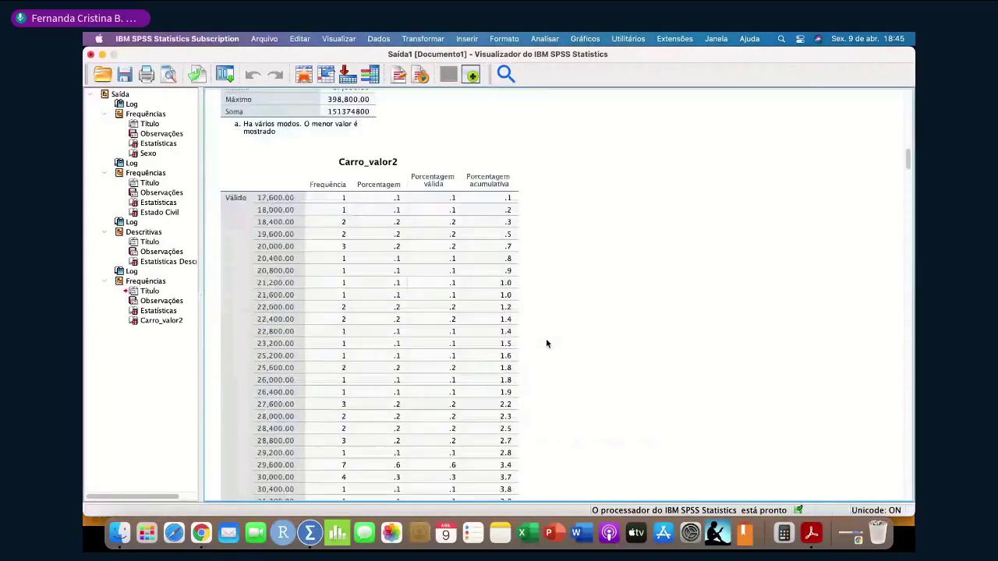
{"action": "left_click", "coordinate": [475, 296]}
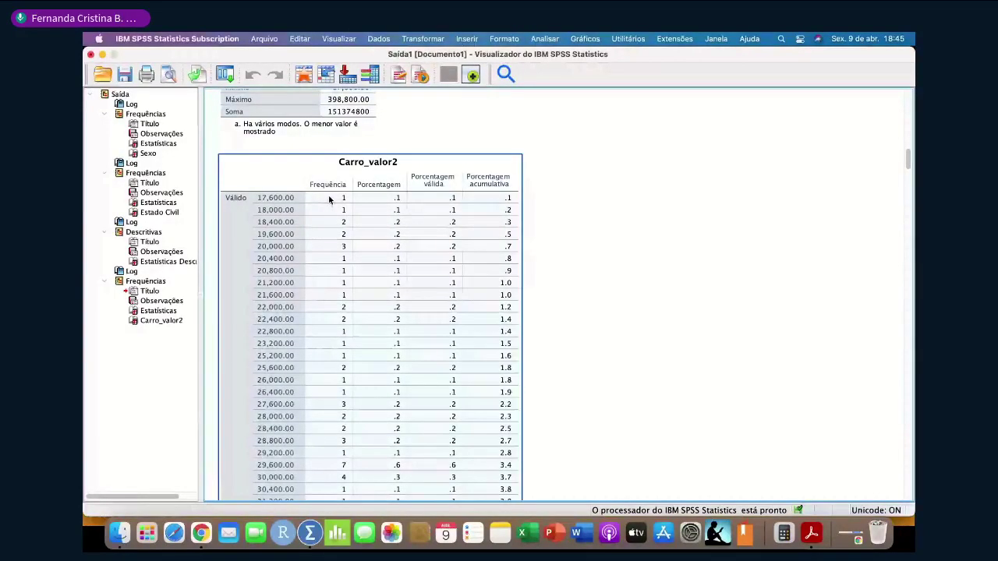
{"action": "scroll", "coordinate": [312, 214], "scroll_direction": "down", "scroll_amount": 1}
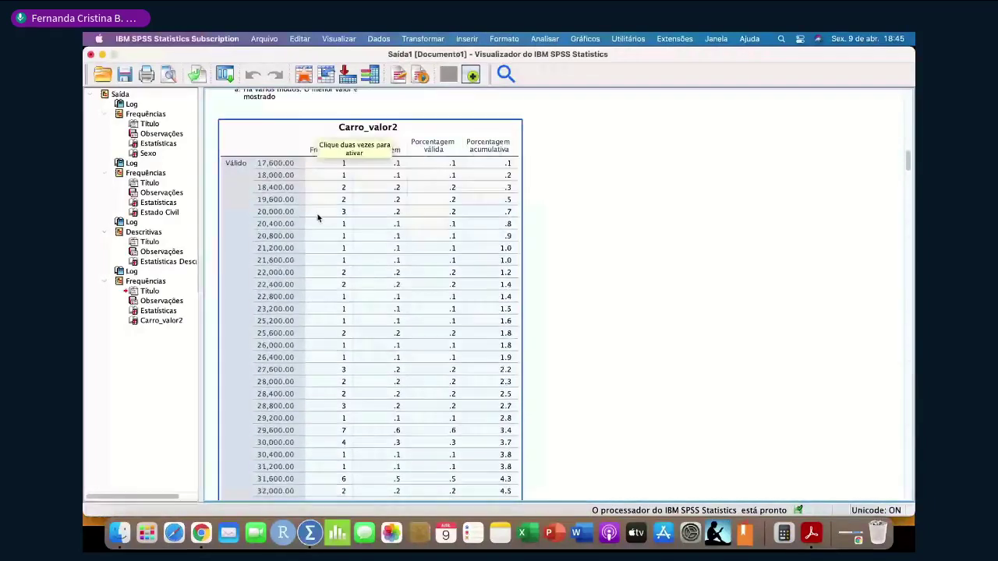
{"action": "scroll", "coordinate": [318, 218], "scroll_direction": "up", "scroll_amount": 1}
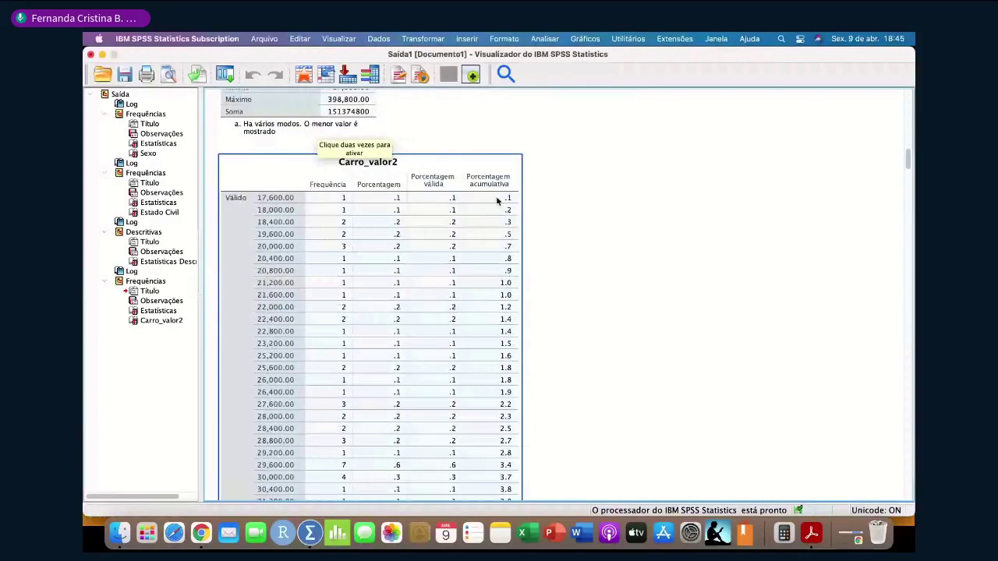
{"action": "scroll", "coordinate": [475, 258], "scroll_direction": "down", "scroll_amount": 11}
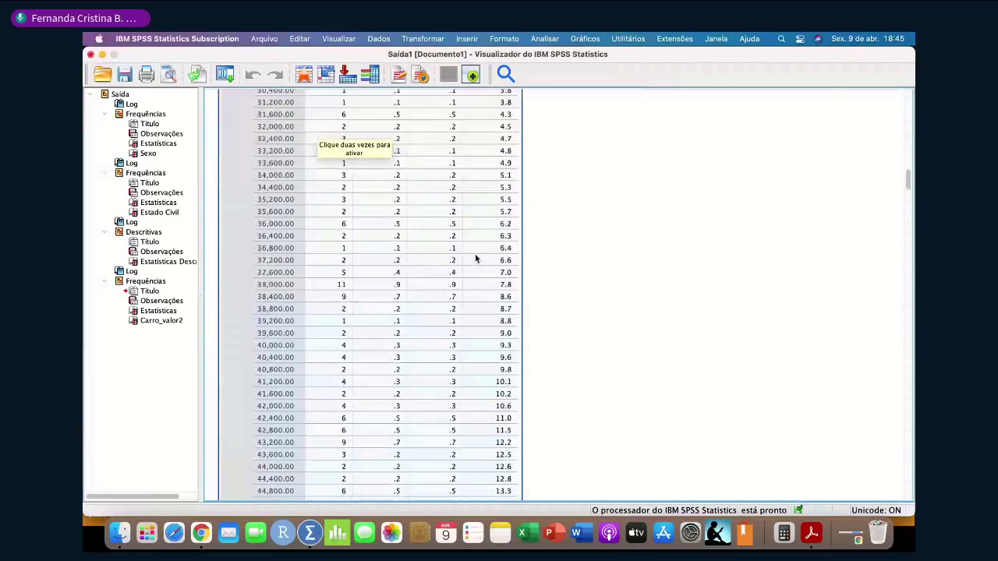
{"action": "scroll", "coordinate": [476, 258], "scroll_direction": "down", "scroll_amount": 4}
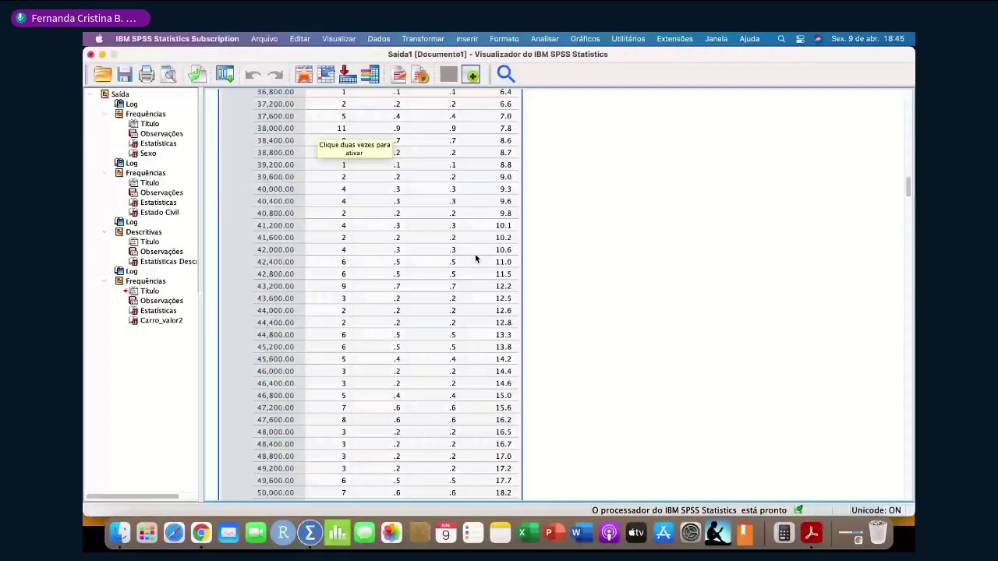
{"action": "scroll", "coordinate": [476, 258], "scroll_direction": "down", "scroll_amount": 20}
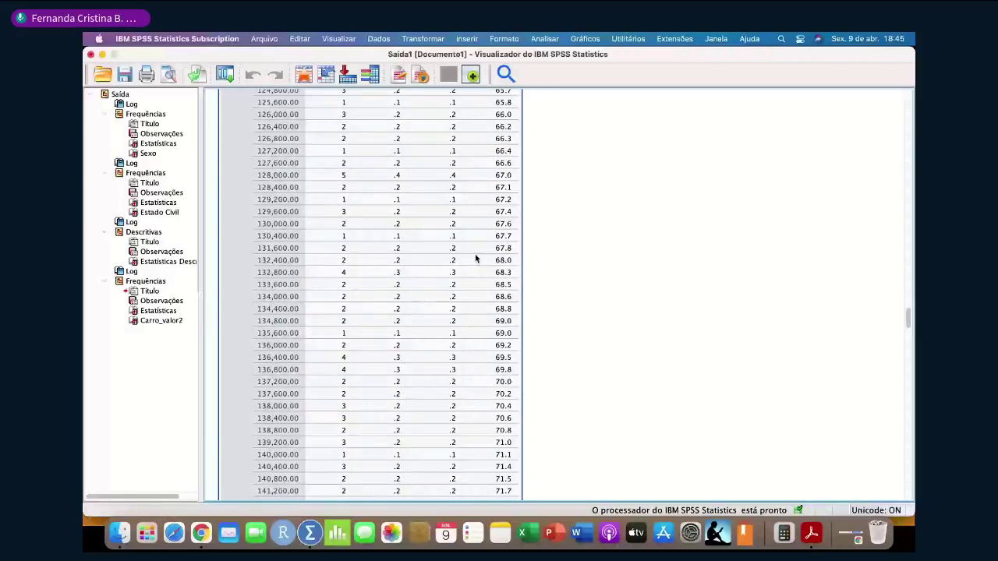
{"action": "scroll", "coordinate": [476, 258], "scroll_direction": "down", "scroll_amount": 20}
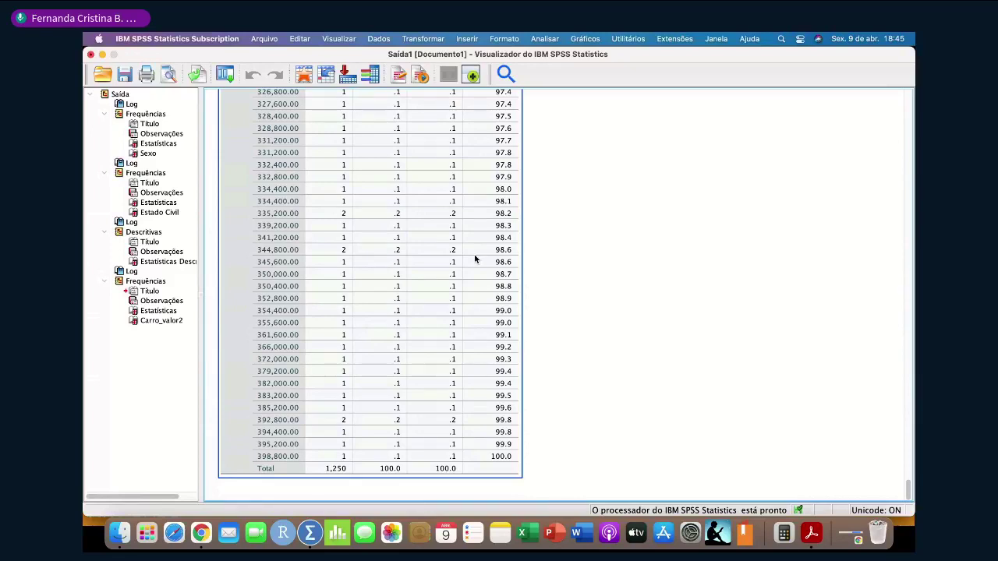
Start visual binning with Carro_valor2 as the variable to categorise and scan its data.
{"action": "left_click", "coordinate": [427, 41]}
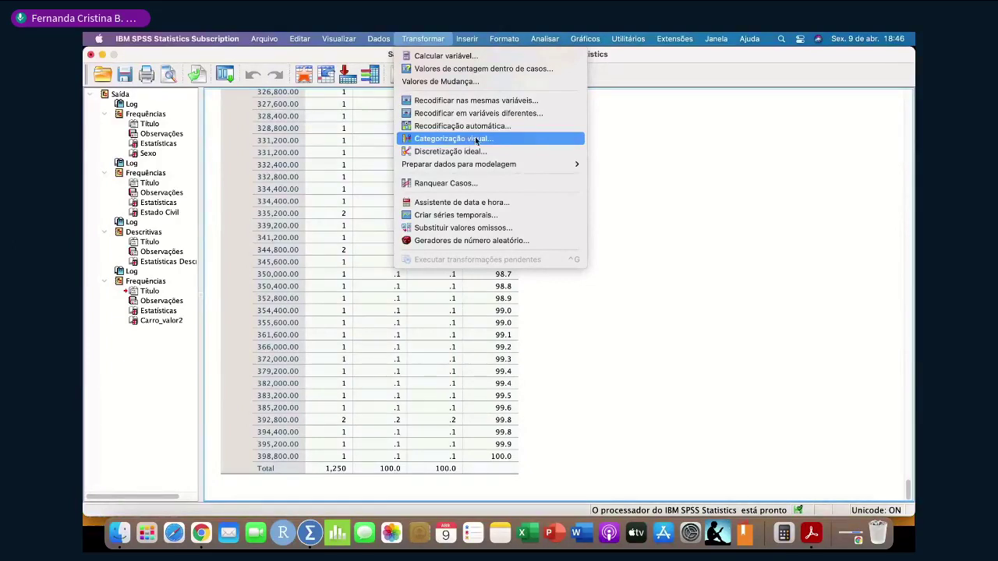
{"action": "left_click", "coordinate": [478, 140]}
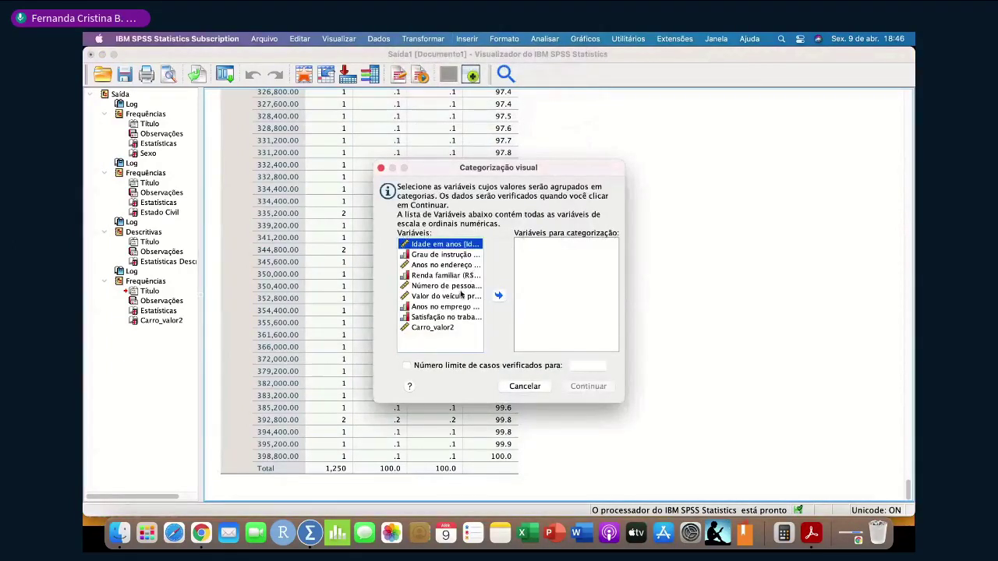
{"action": "left_click", "coordinate": [442, 328]}
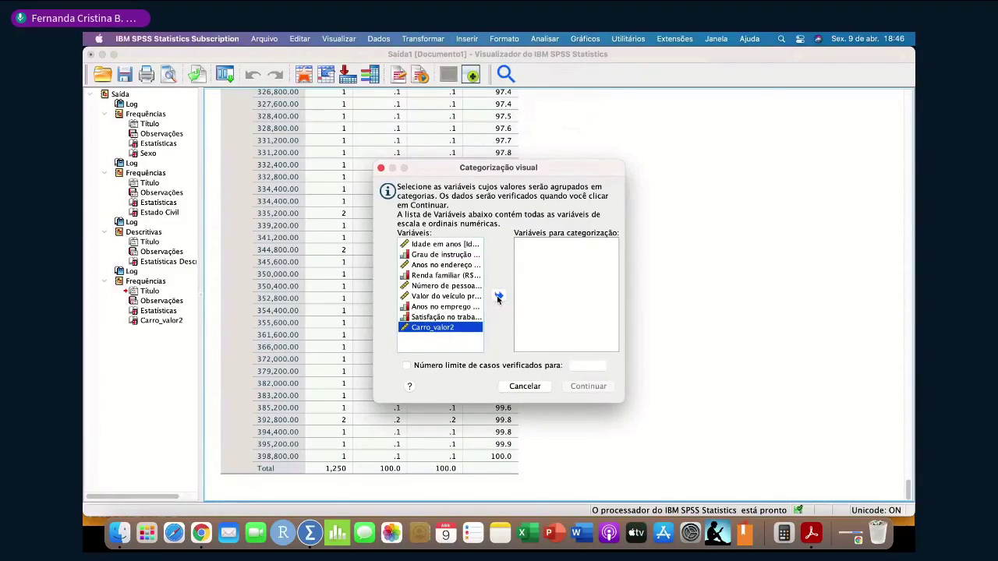
{"action": "left_click", "coordinate": [498, 296]}
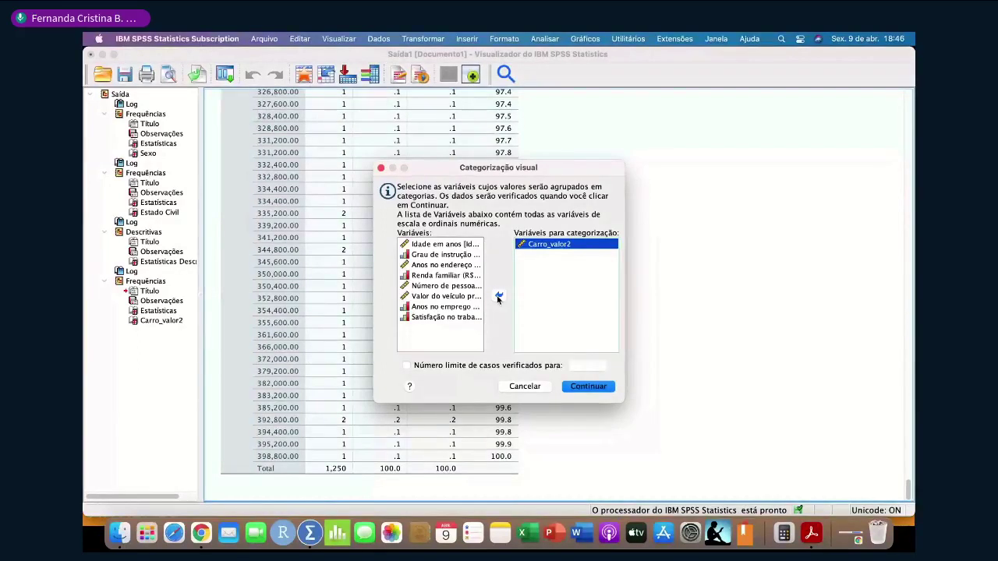
{"action": "left_click", "coordinate": [588, 386]}
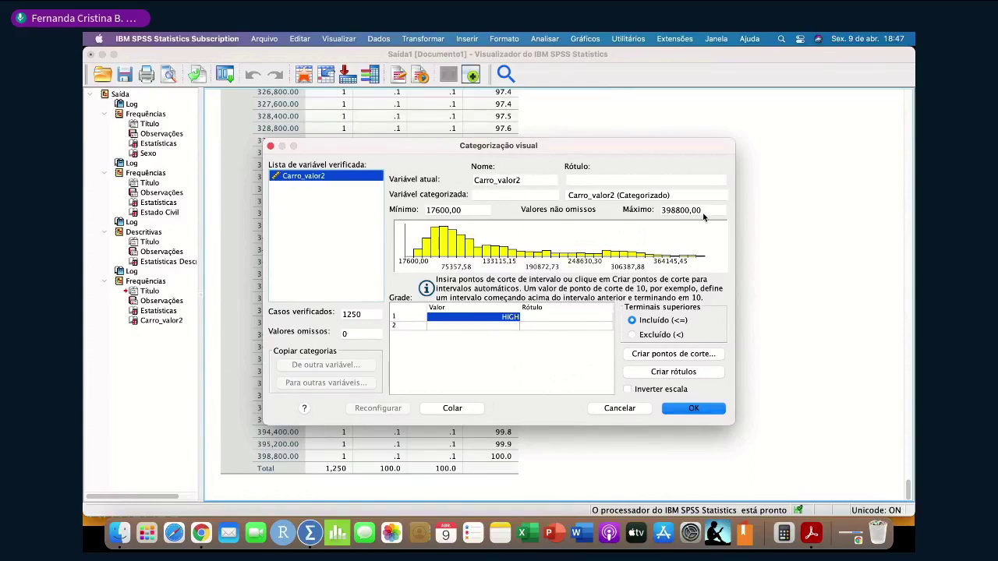
Name the binned variable Categoria_carro.
{"action": "left_click", "coordinate": [507, 194]}
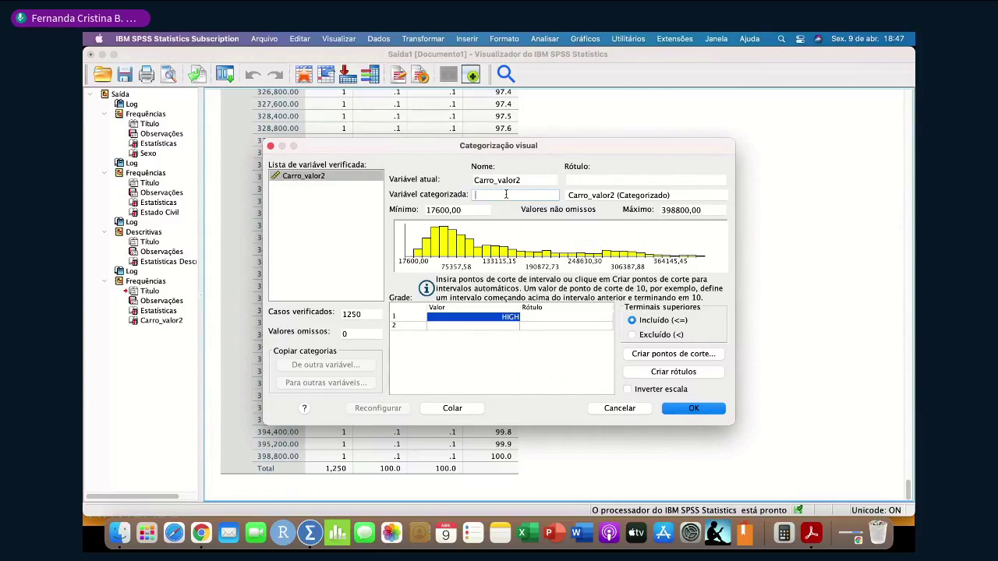
{"action": "type", "text": "Categoria_"}
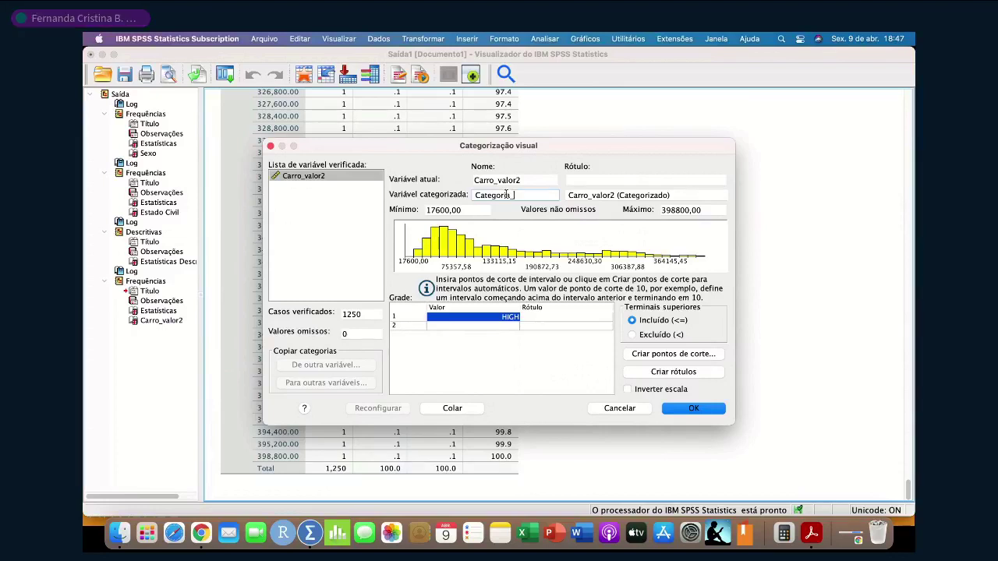
{"action": "type", "text": "carro"}
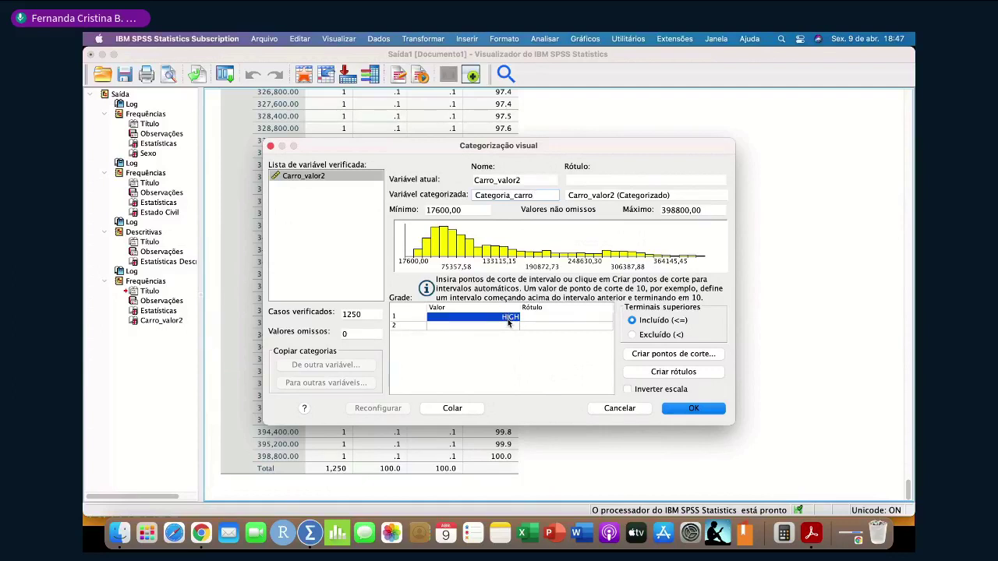
Enter 50000 as the first cut point and label its category Economico.
{"action": "type", "text": "50000"}
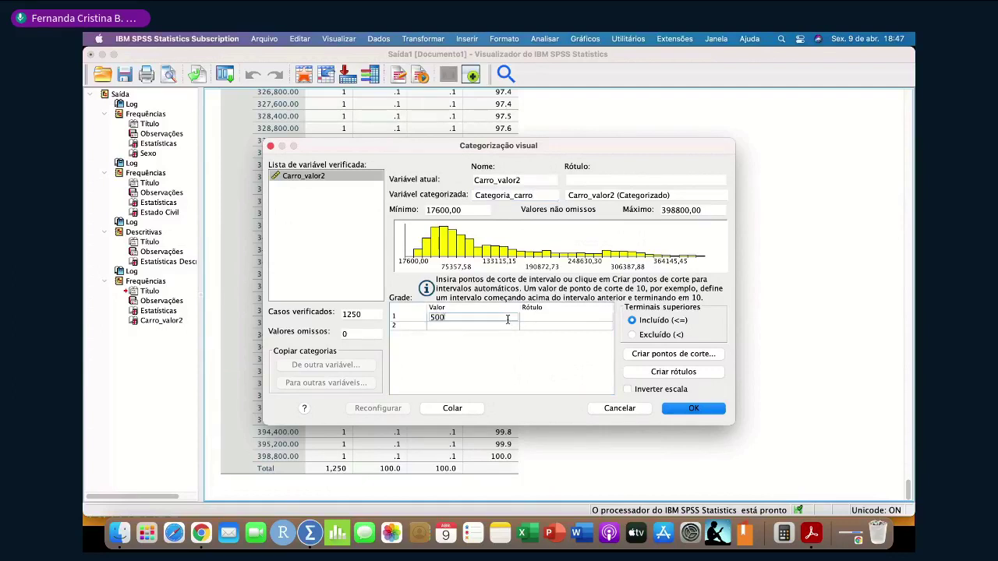
{"action": "left_click", "coordinate": [540, 317]}
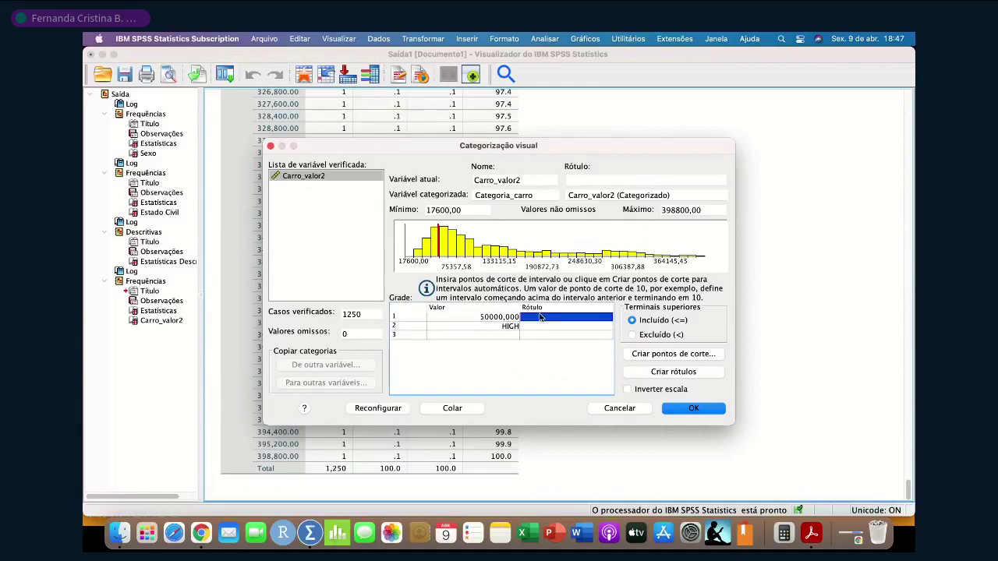
{"action": "type", "text": "Economico"}
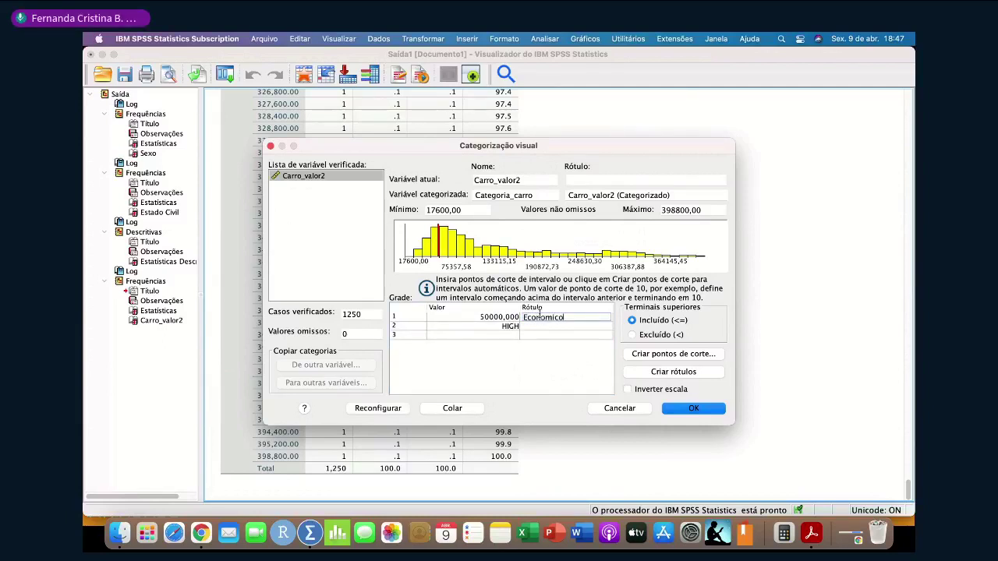
{"action": "left_click", "coordinate": [537, 326]}
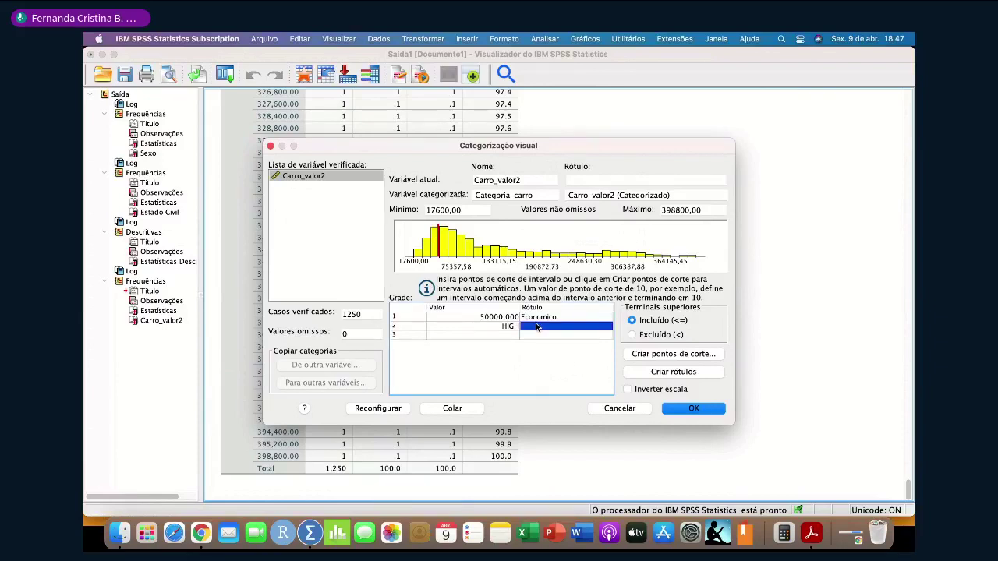
Add another cut point of 12000 and label its category Padrao.
{"action": "left_click", "coordinate": [506, 328]}
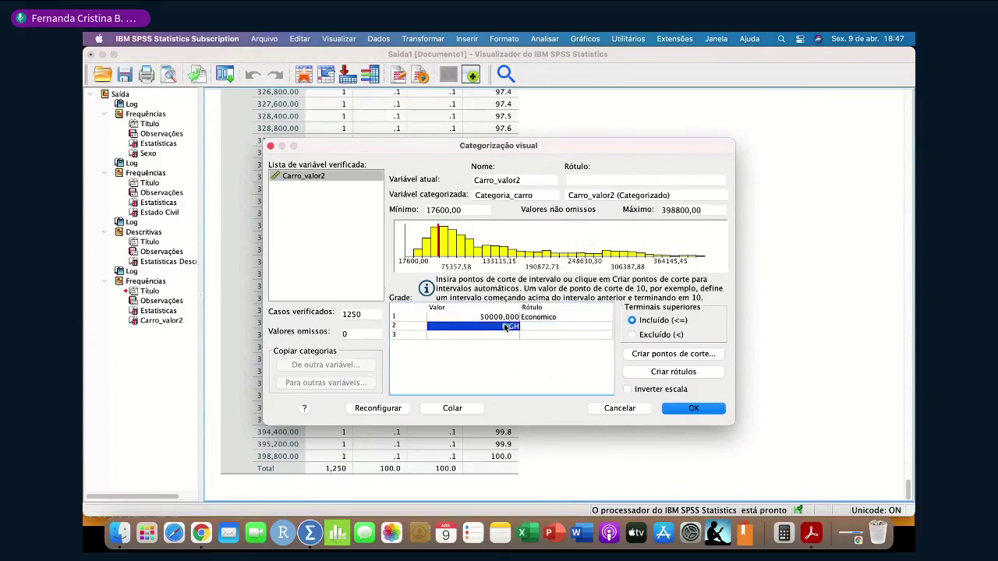
{"action": "type", "text": "120"}
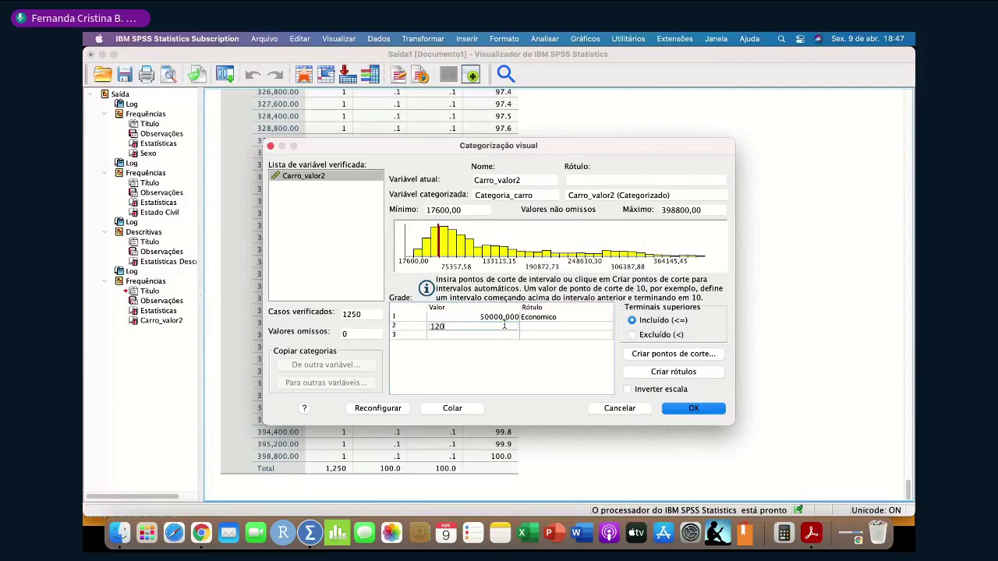
{"action": "type", "text": "00"}
{"action": "left_click", "coordinate": [527, 330]}
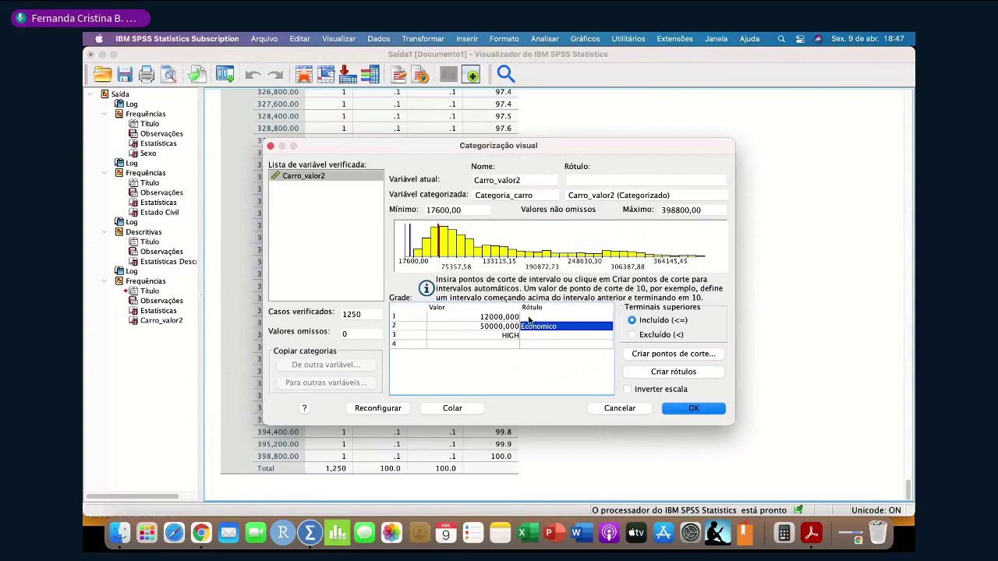
{"action": "left_click", "coordinate": [529, 317]}
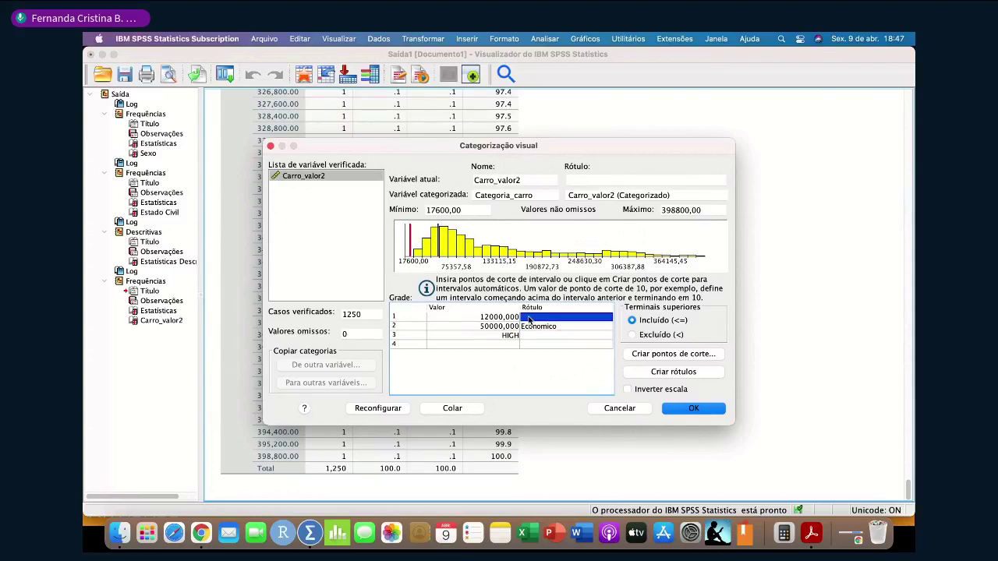
{"action": "type", "text": "Poprao"}
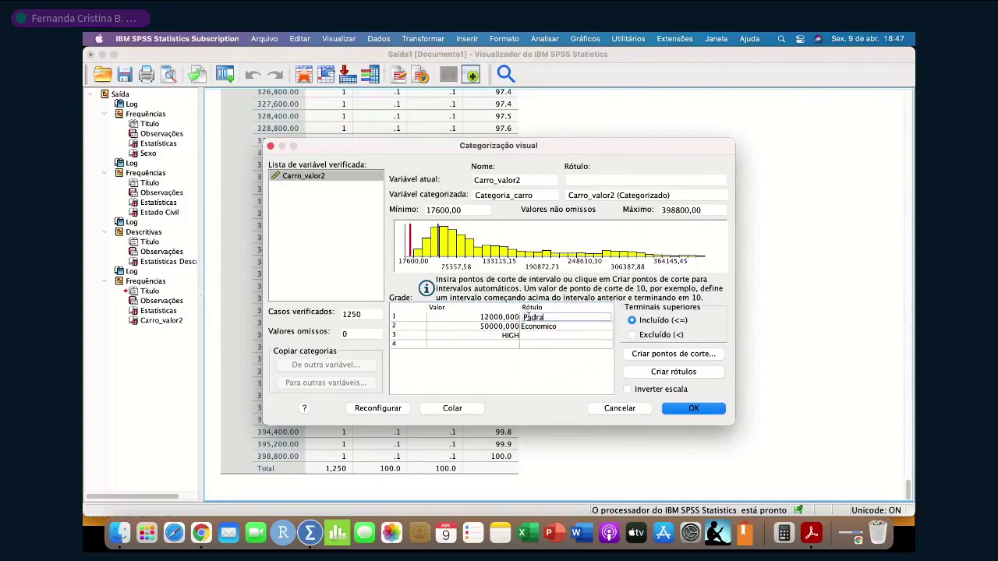
{"action": "left_click", "coordinate": [514, 335]}
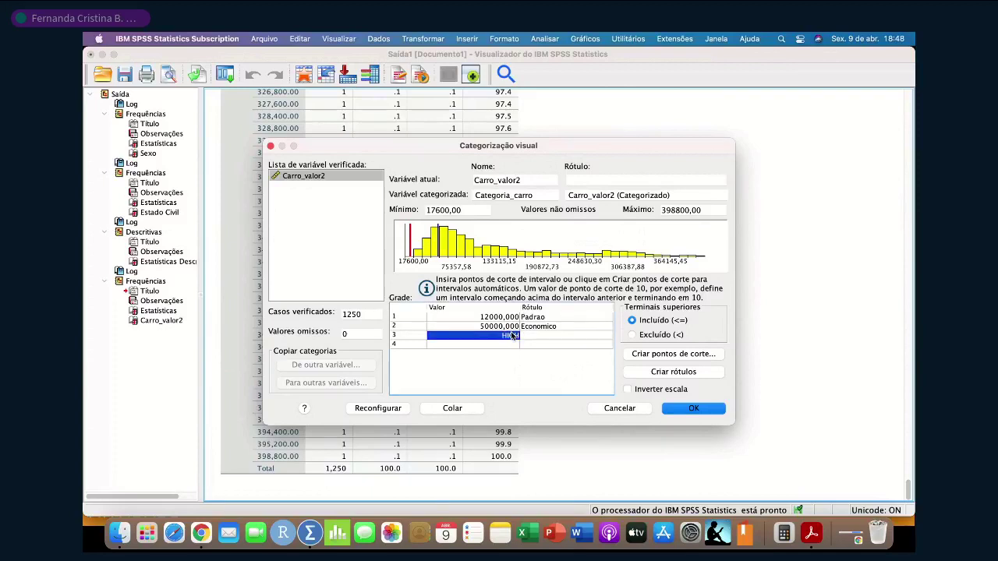
Try to change the Padrao category's cut point to 50000.
{"action": "left_click", "coordinate": [508, 327]}
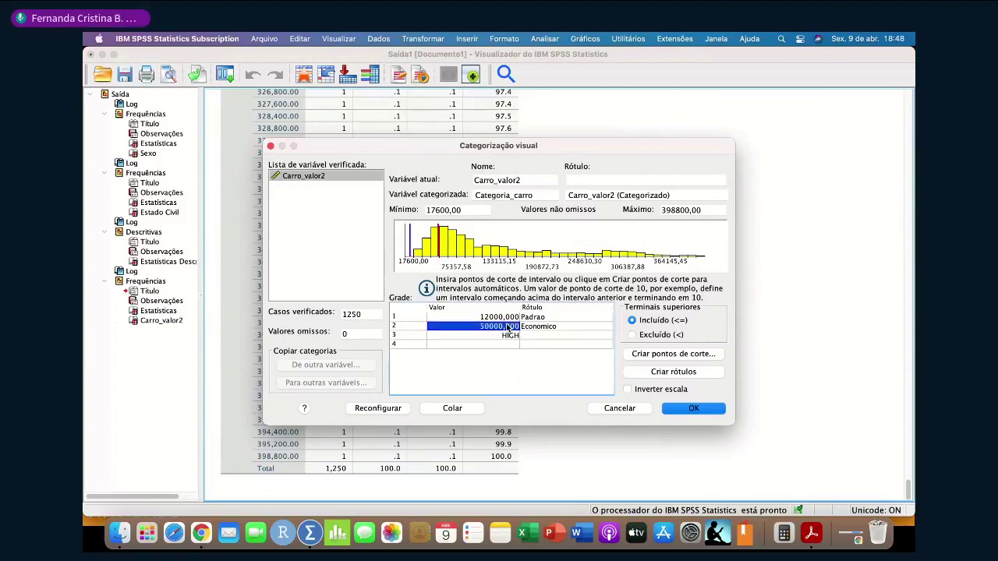
{"action": "left_click", "coordinate": [499, 318]}
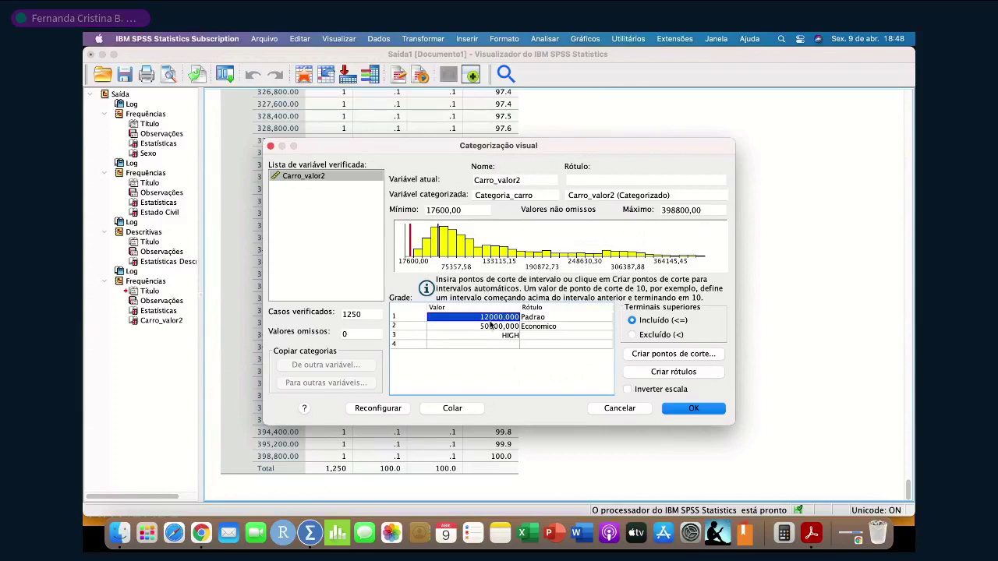
{"action": "type", "text": "50000"}
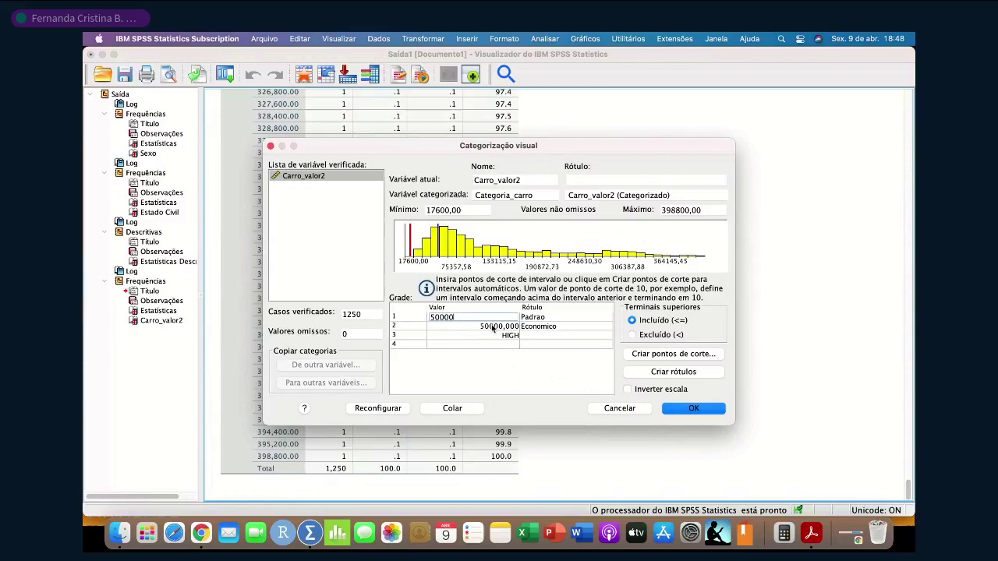
{"action": "key", "text": "Return"}
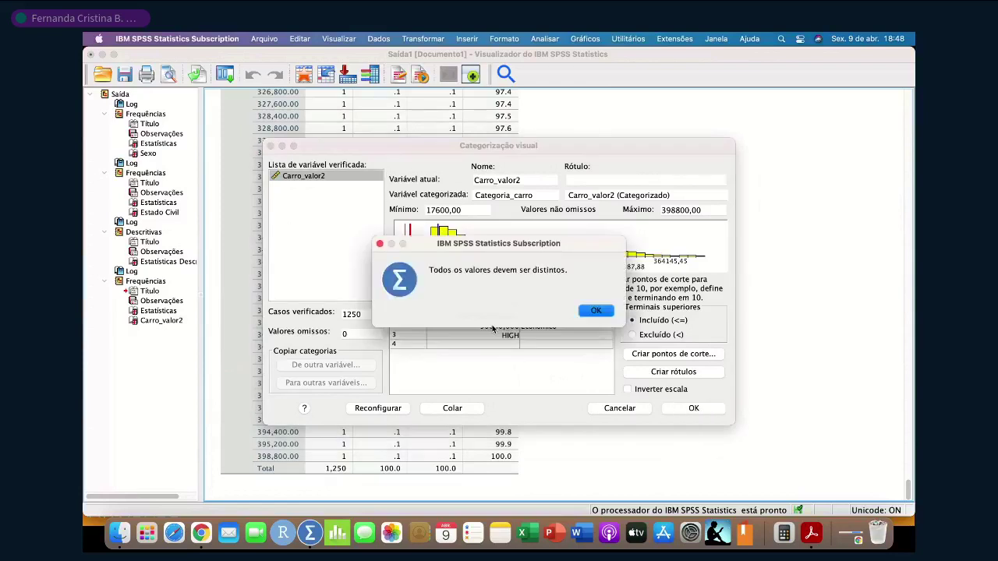
{"action": "left_click", "coordinate": [592, 311]}
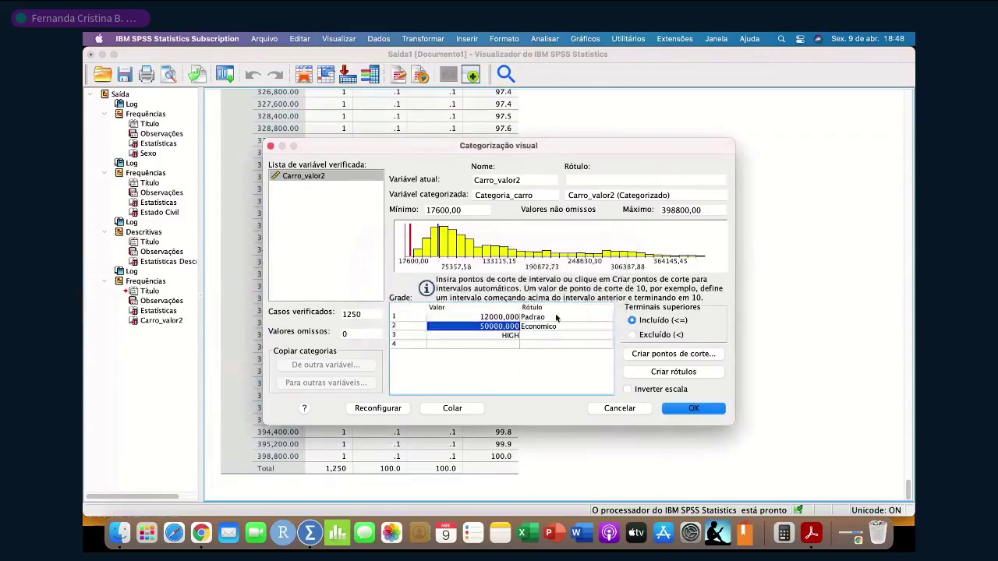
Label the open-ended HIGH category Luxo.
{"action": "left_click", "coordinate": [504, 338]}
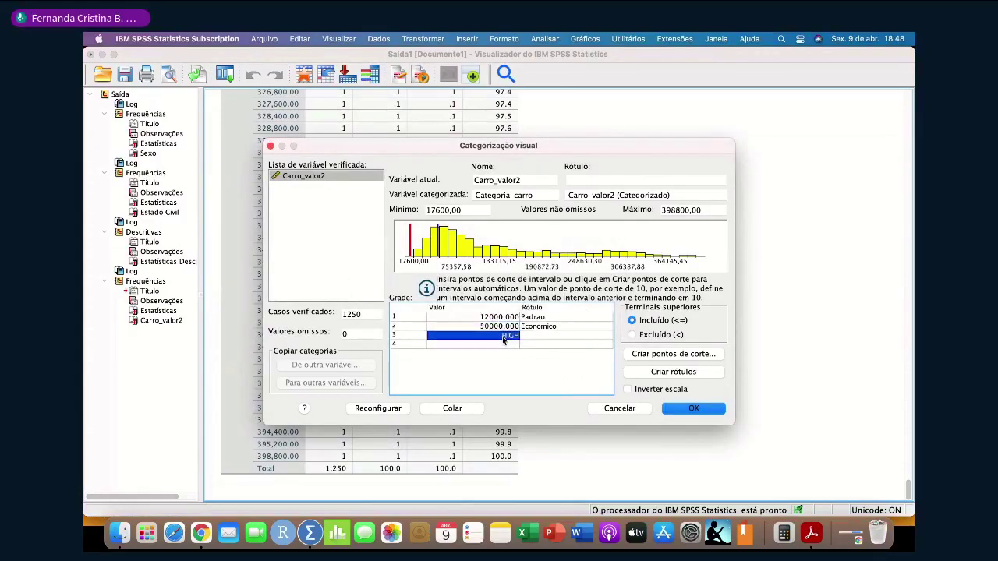
{"action": "left_click", "coordinate": [530, 335]}
{"action": "type", "text": "L"}
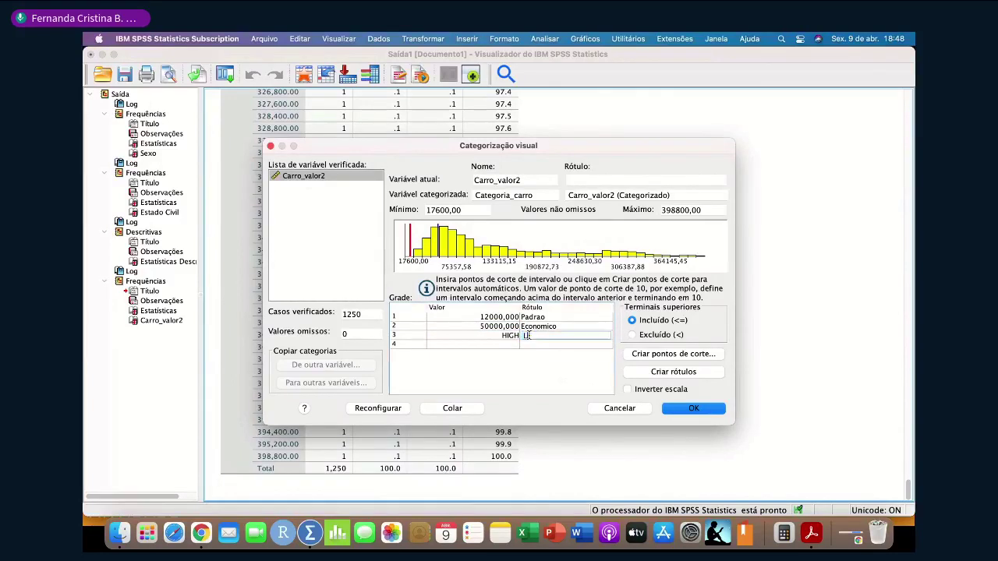
{"action": "type", "text": "uxo"}
Change the Economico category's cut point to 40.
{"action": "left_click", "coordinate": [494, 313]}
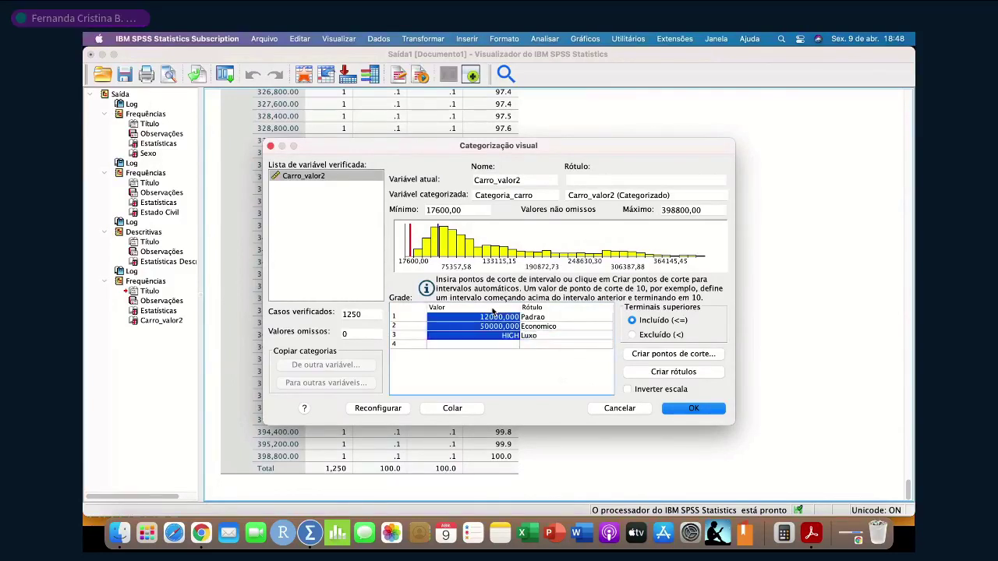
{"action": "left_click", "coordinate": [503, 328]}
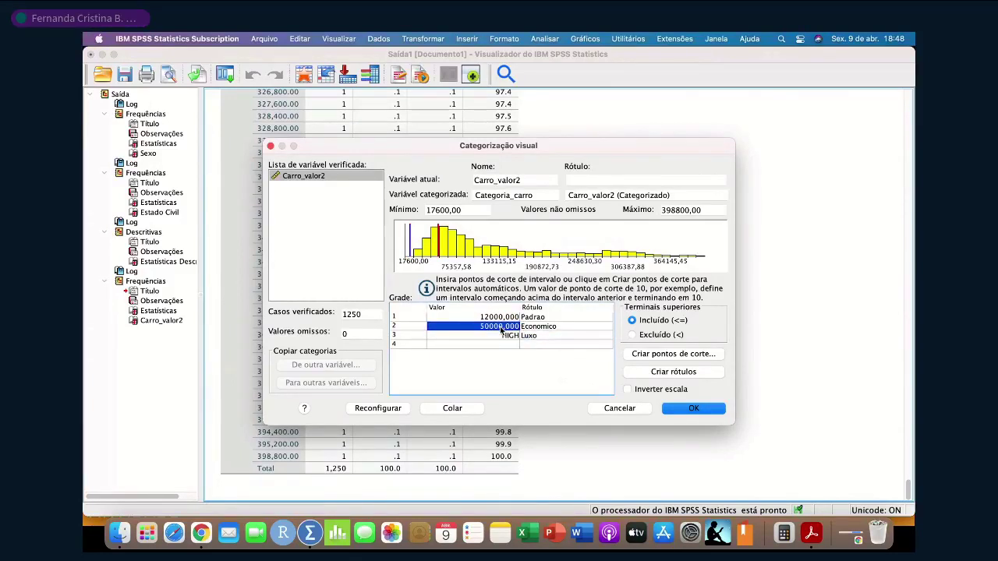
{"action": "double_click", "coordinate": [502, 328]}
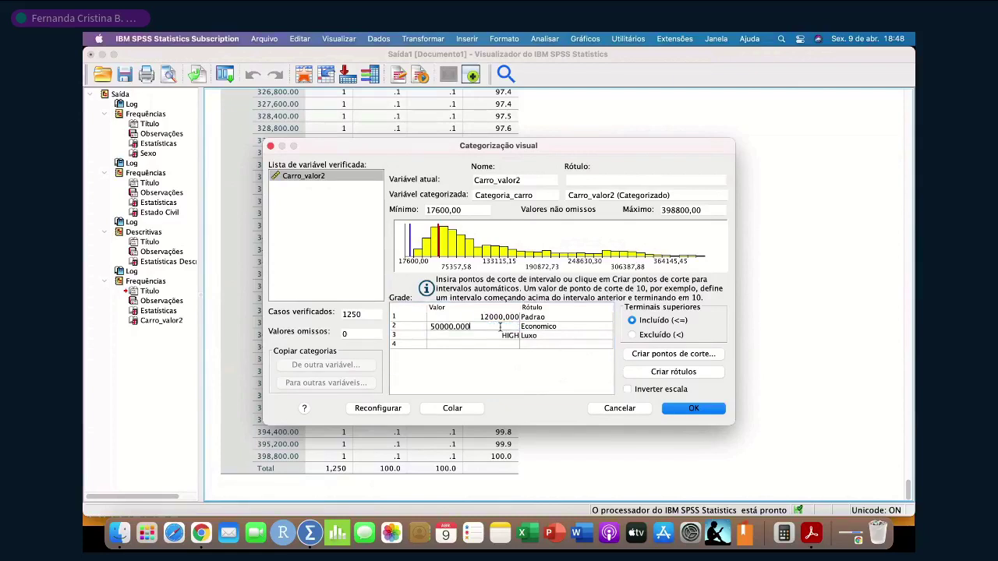
{"action": "key", "text": "BackSpace"}
{"action": "key", "text": "BackSpace"}
{"action": "key", "text": "BackSpace"}
{"action": "key", "text": "BackSpace"}
{"action": "key", "text": "BackSpace"}
{"action": "key", "text": "BackSpace"}
{"action": "key", "text": "BackSpace"}
{"action": "key", "text": "BackSpace"}
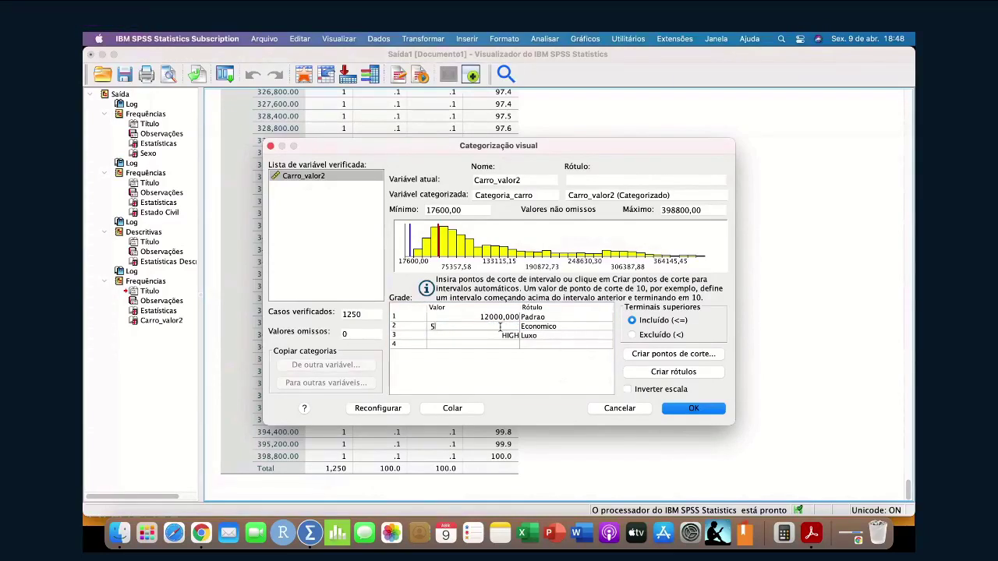
{"action": "key", "text": "BackSpace"}
{"action": "type", "text": "40"}
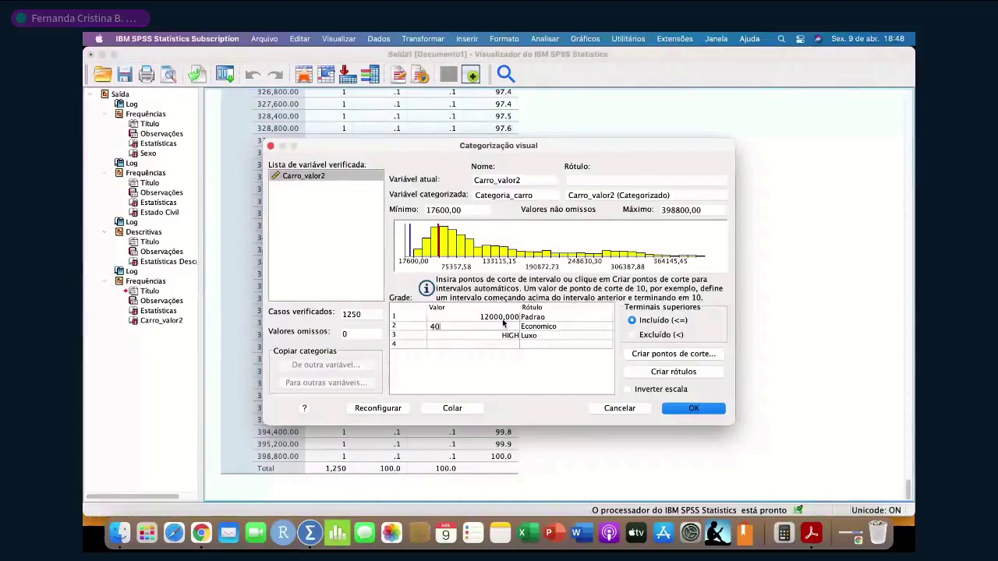
{"action": "key", "text": "Return"}
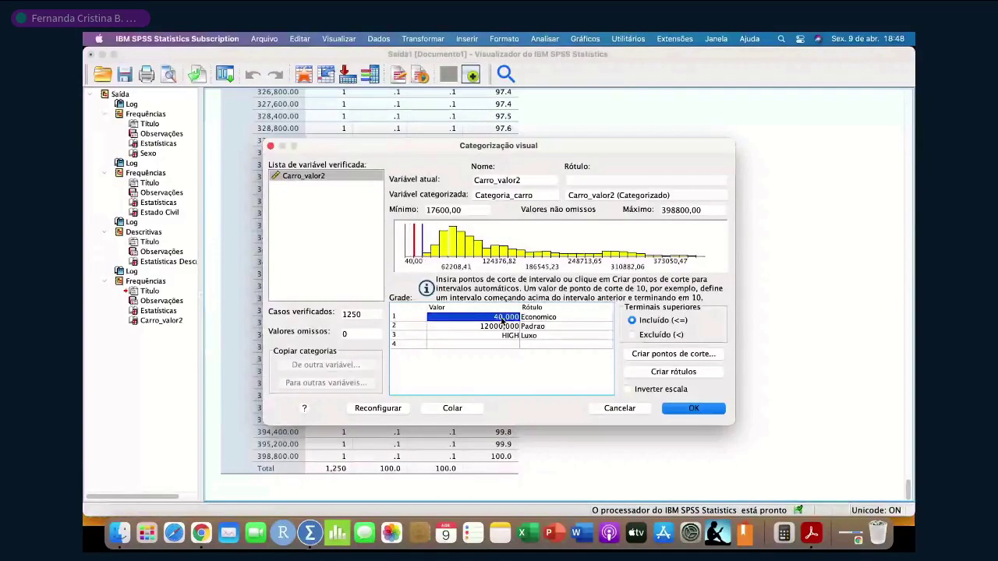
Set the Economico category's cut point to 50000.
{"action": "double_click", "coordinate": [497, 316]}
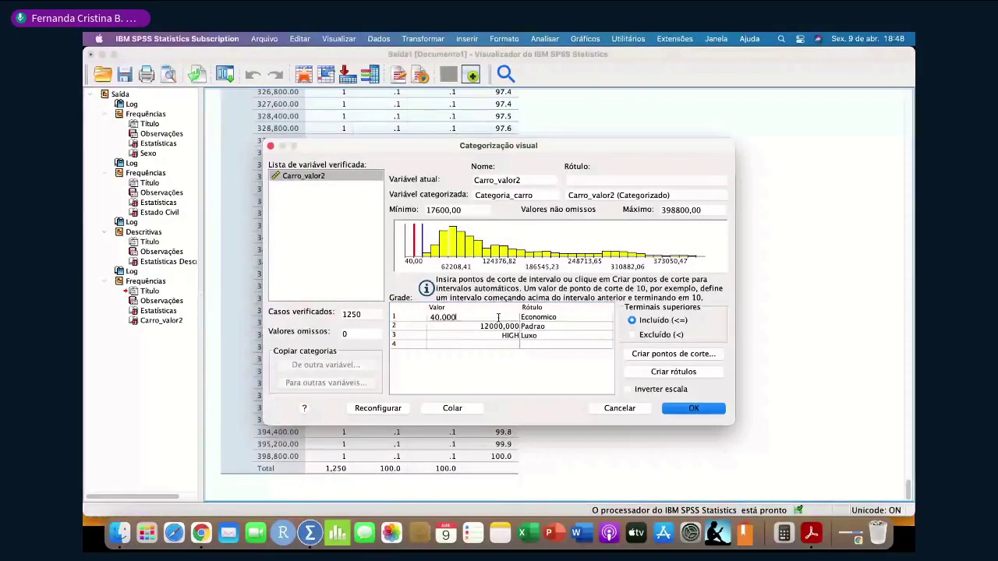
{"action": "key", "text": "BackSpace"}
{"action": "key", "text": "BackSpace"}
{"action": "key", "text": "BackSpace"}
{"action": "key", "text": "BackSpace"}
{"action": "key", "text": "BackSpace"}
{"action": "key", "text": "BackSpace"}
{"action": "type", "text": "5"}
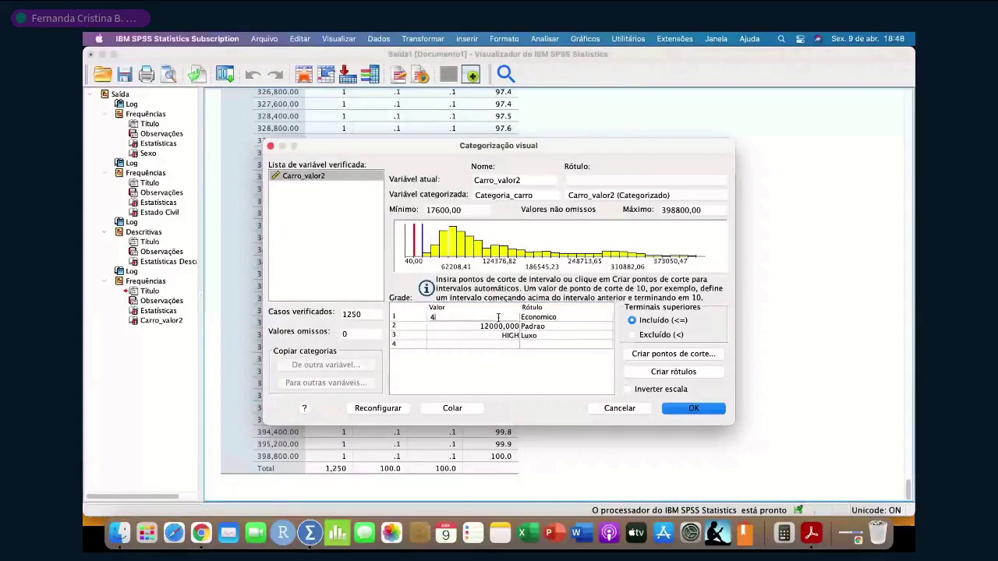
{"action": "type", "text": "0000"}
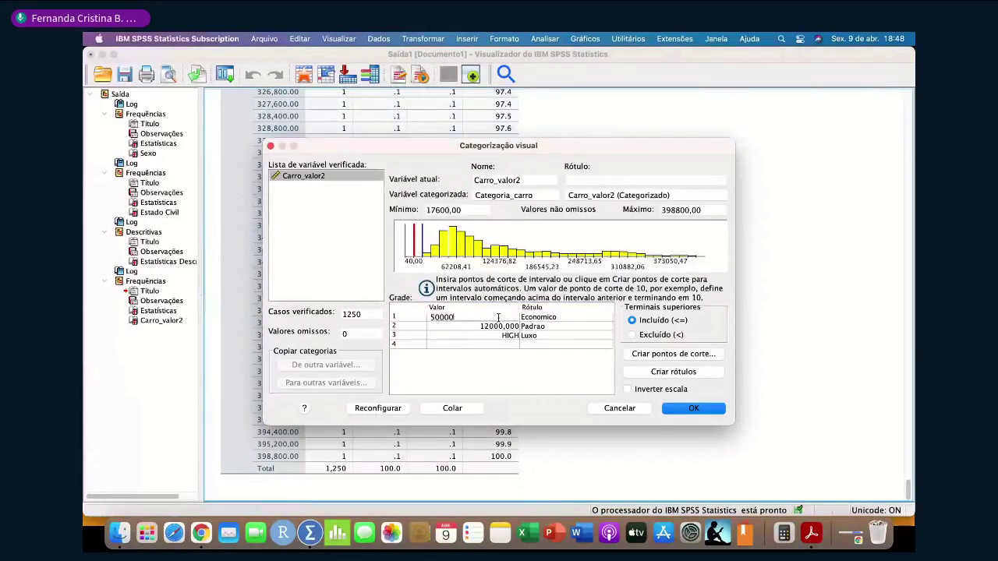
{"action": "left_click", "coordinate": [554, 326]}
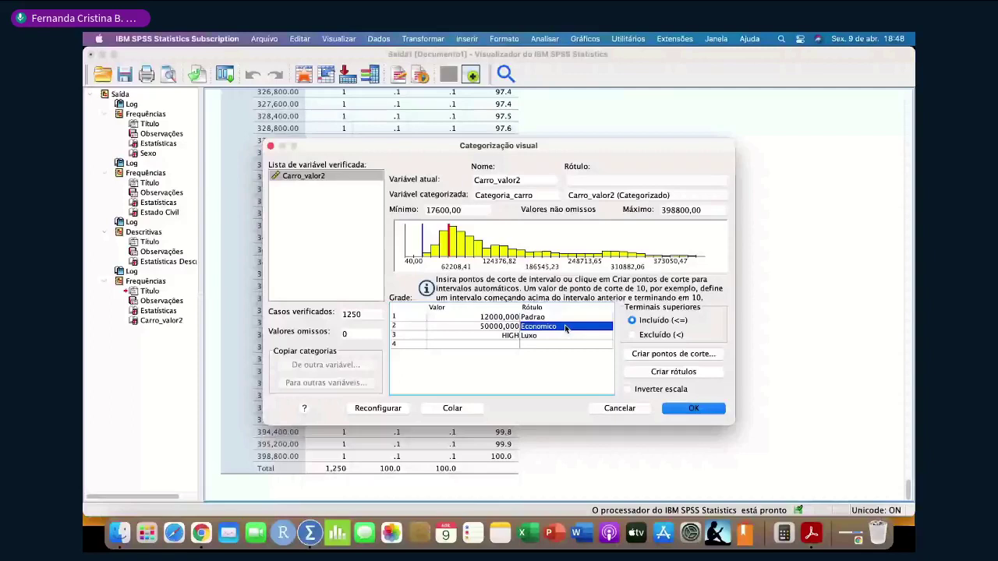
Generate the Categoria_carro variable from the visual binning settings and return to the Pesquisaufpr.sav data editor.
{"action": "key", "text": "Return"}
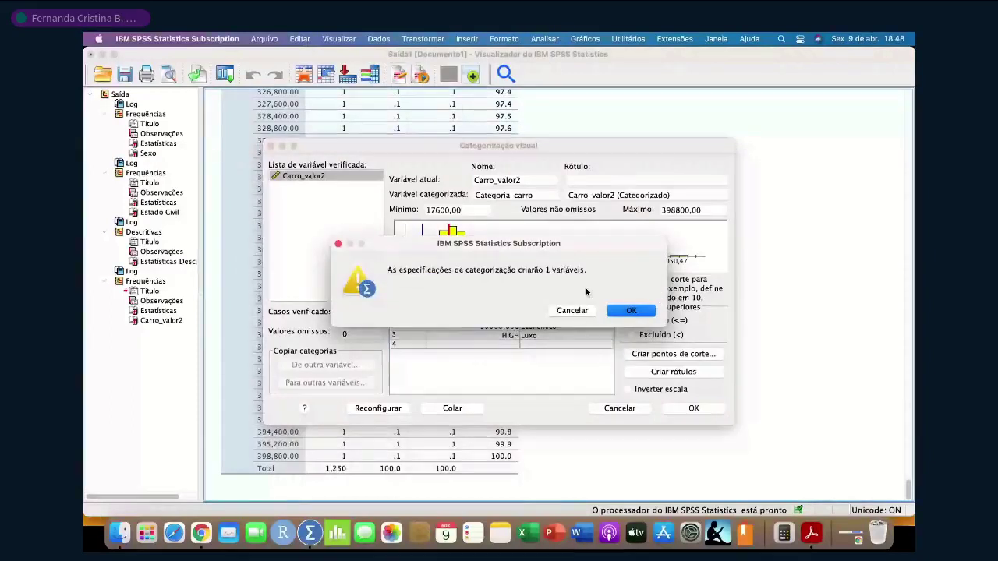
{"action": "left_click", "coordinate": [631, 311]}
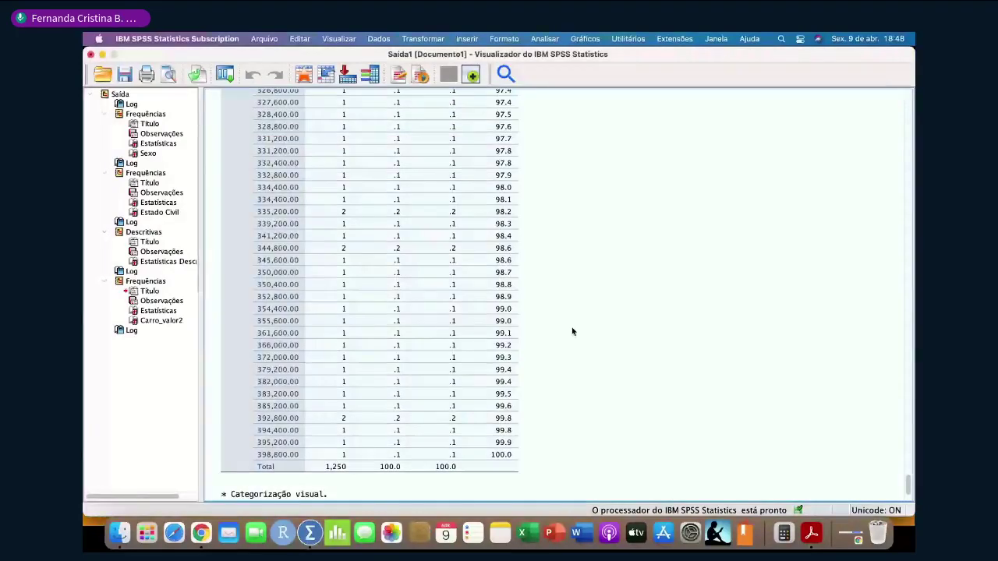
{"action": "left_click", "coordinate": [716, 38]}
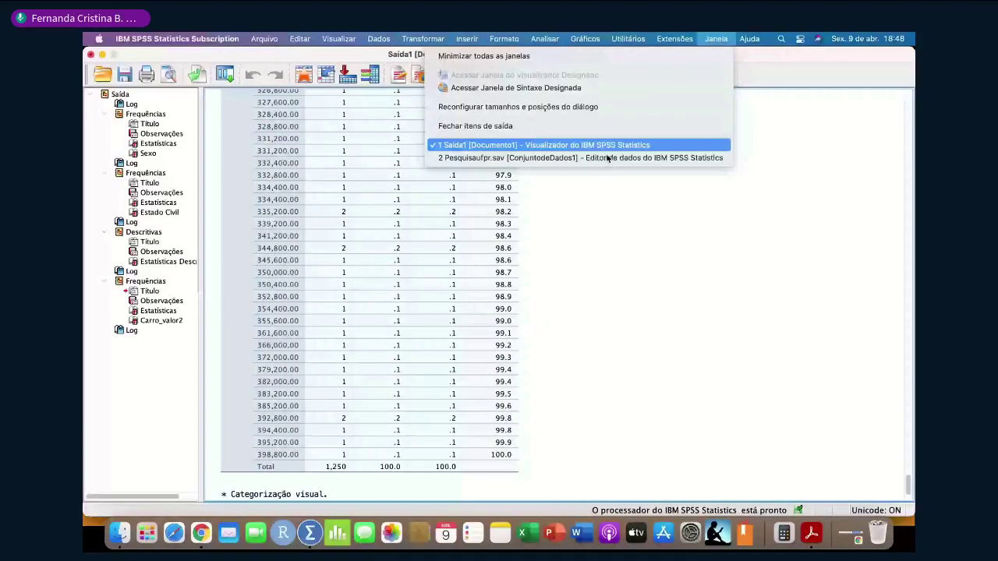
{"action": "left_click", "coordinate": [607, 159]}
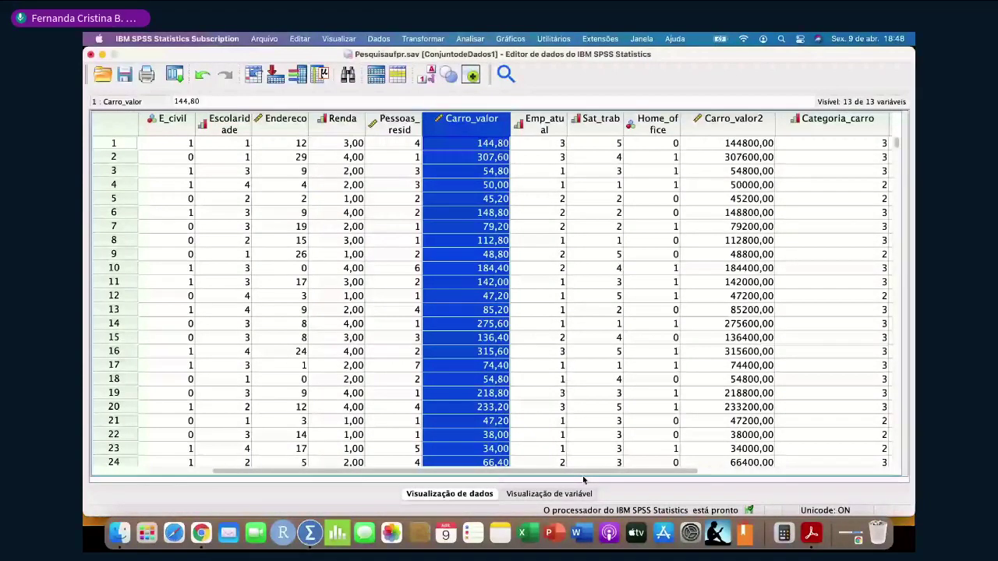
Examine the category codes assigned in the Categoria_carro column against the Carro_valor2 values across the cases.
{"action": "left_click", "coordinate": [844, 134]}
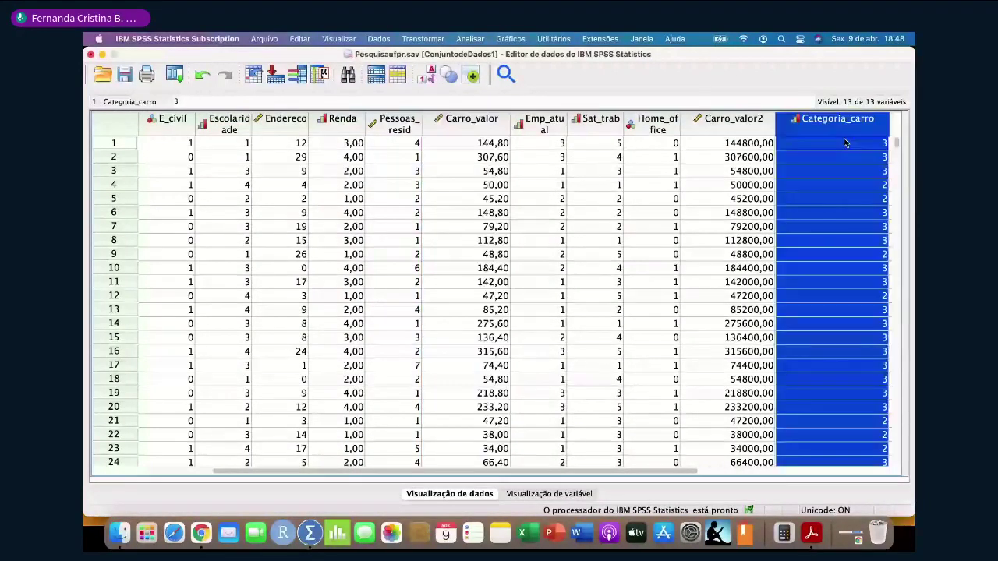
{"action": "scroll", "coordinate": [858, 265], "scroll_direction": "down", "scroll_amount": 3}
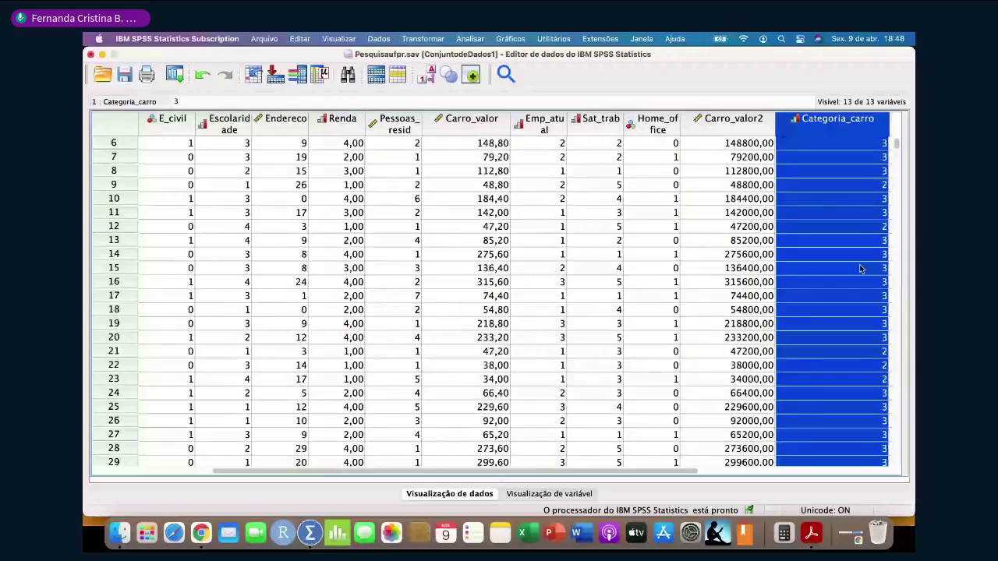
{"action": "scroll", "coordinate": [858, 268], "scroll_direction": "down", "scroll_amount": 5}
{"action": "scroll", "coordinate": [858, 268], "scroll_direction": "left", "scroll_amount": 1}
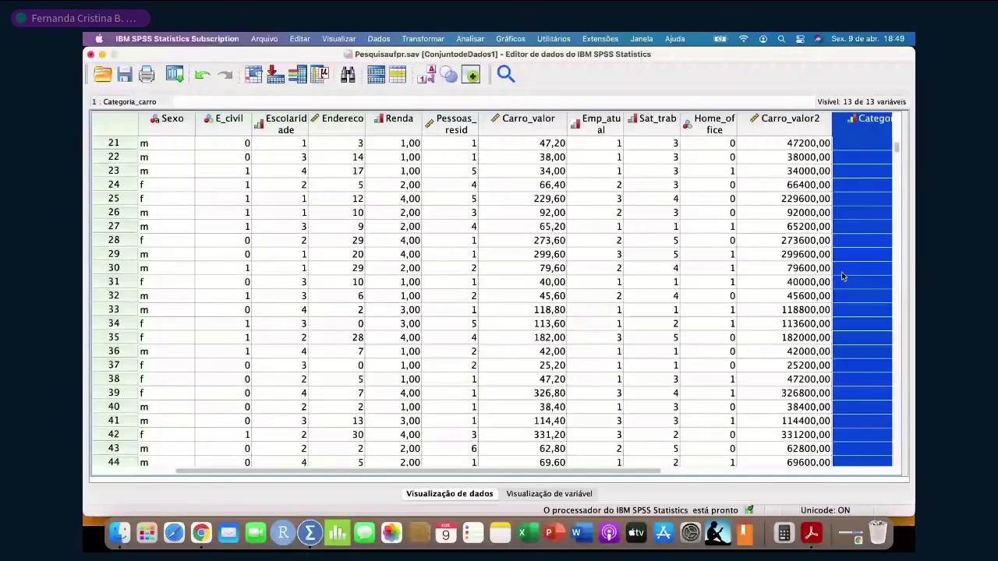
{"action": "scroll", "coordinate": [847, 275], "scroll_direction": "right", "scroll_amount": 5}
{"action": "left_click", "coordinate": [569, 268]}
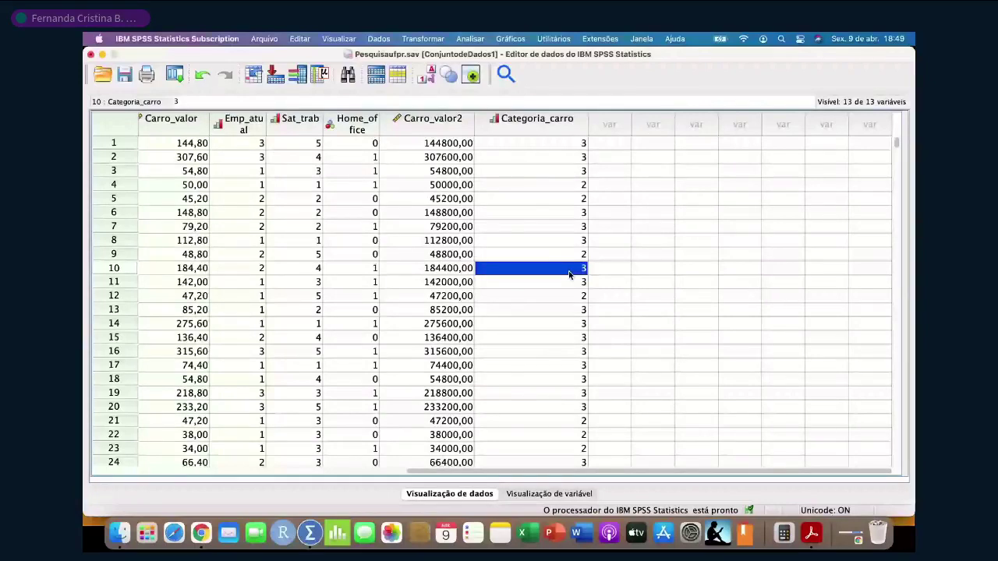
{"action": "scroll", "coordinate": [569, 274], "scroll_direction": "down", "scroll_amount": 15}
{"action": "scroll", "coordinate": [624, 312], "scroll_direction": "left", "scroll_amount": 3}
{"action": "left_click", "coordinate": [702, 349]}
{"action": "scroll", "coordinate": [702, 344], "scroll_direction": "down", "scroll_amount": 5}
{"action": "scroll", "coordinate": [702, 344], "scroll_direction": "right", "scroll_amount": 2}
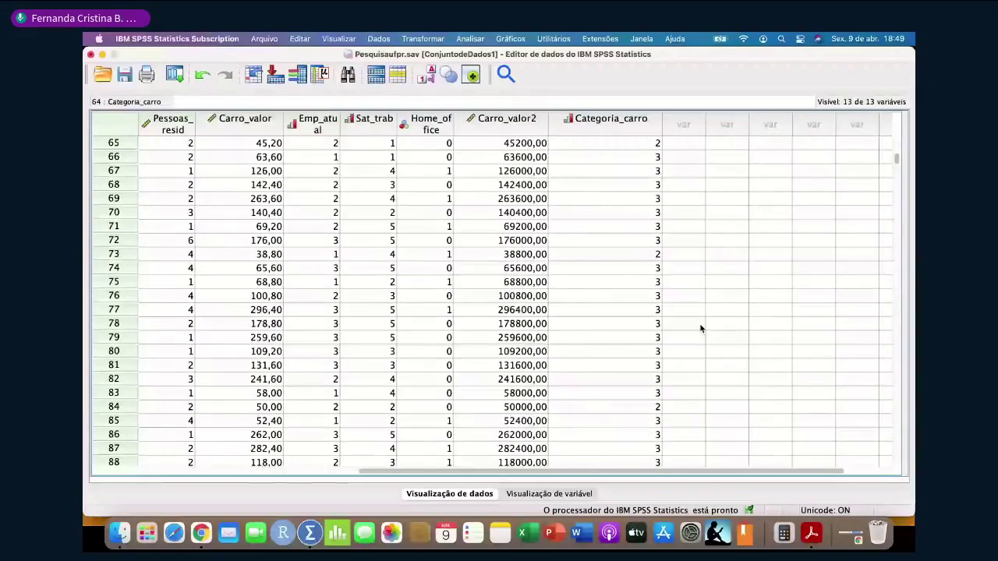
{"action": "left_click", "coordinate": [651, 338]}
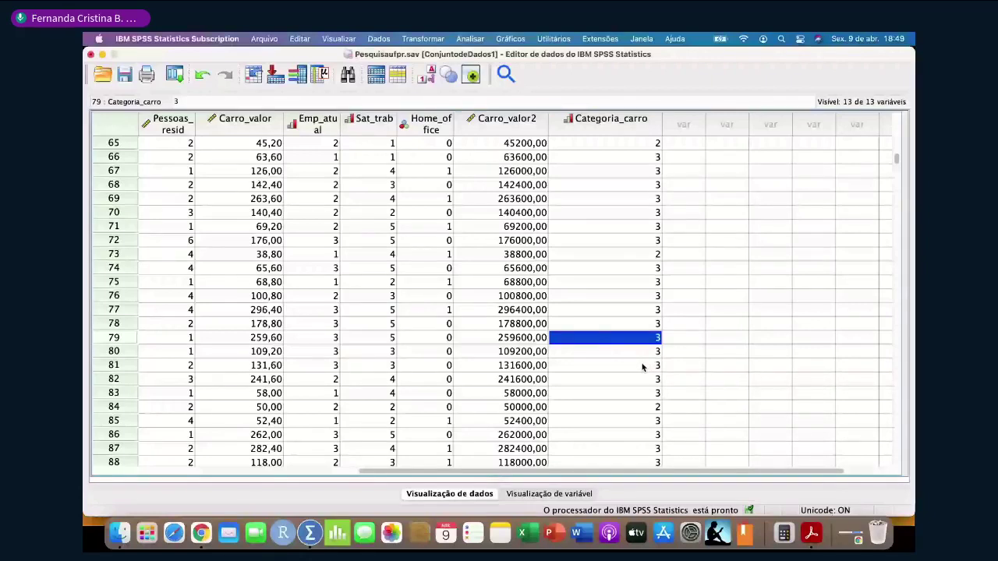
{"action": "left_click", "coordinate": [514, 122]}
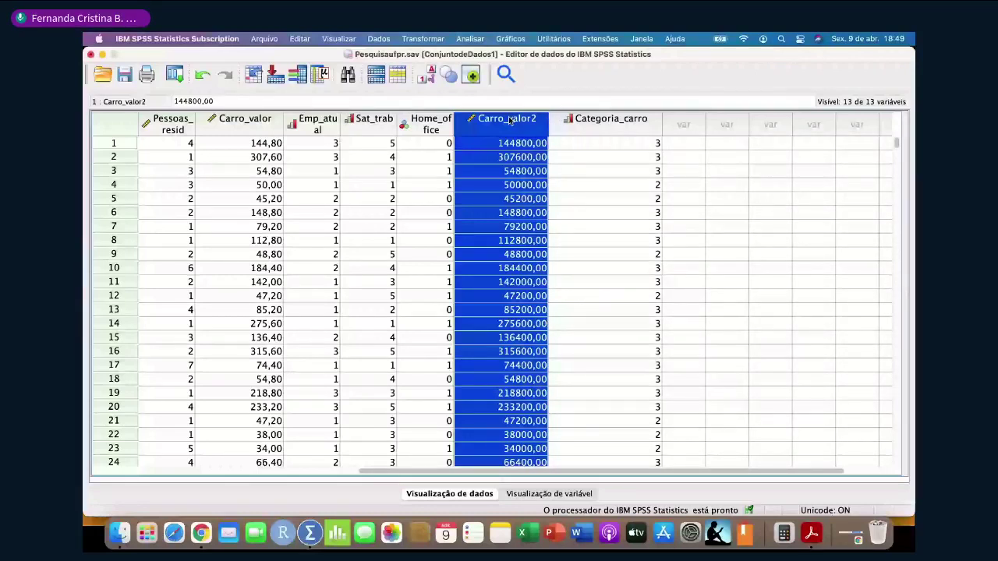
{"action": "left_click", "coordinate": [620, 120]}
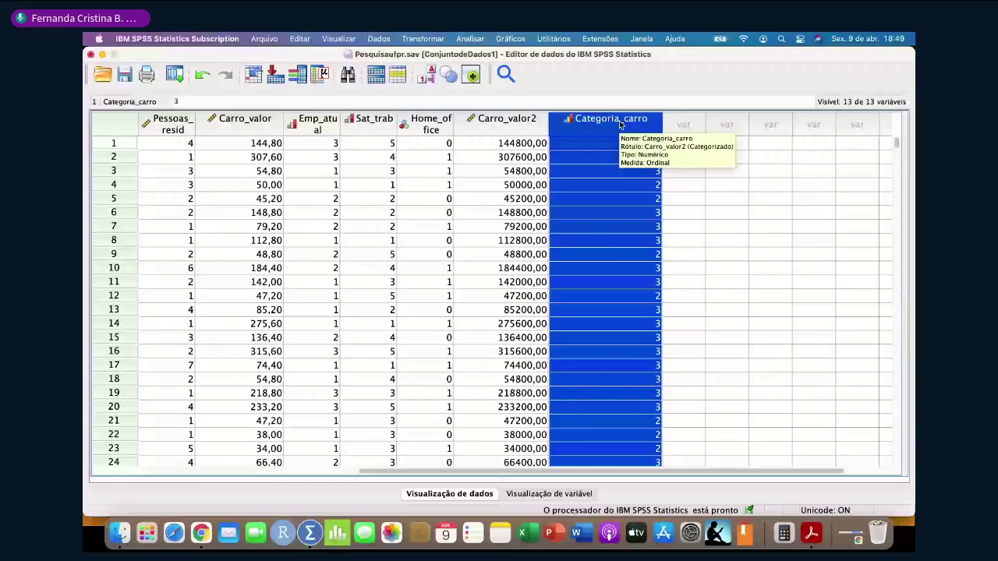
Run a Frequencies analysis on Carro_valor2 together with its categorised version, Carro_valor2 (Categorizado).
{"action": "left_click", "coordinate": [484, 39]}
{"action": "mouse_move", "coordinate": [546, 87]}
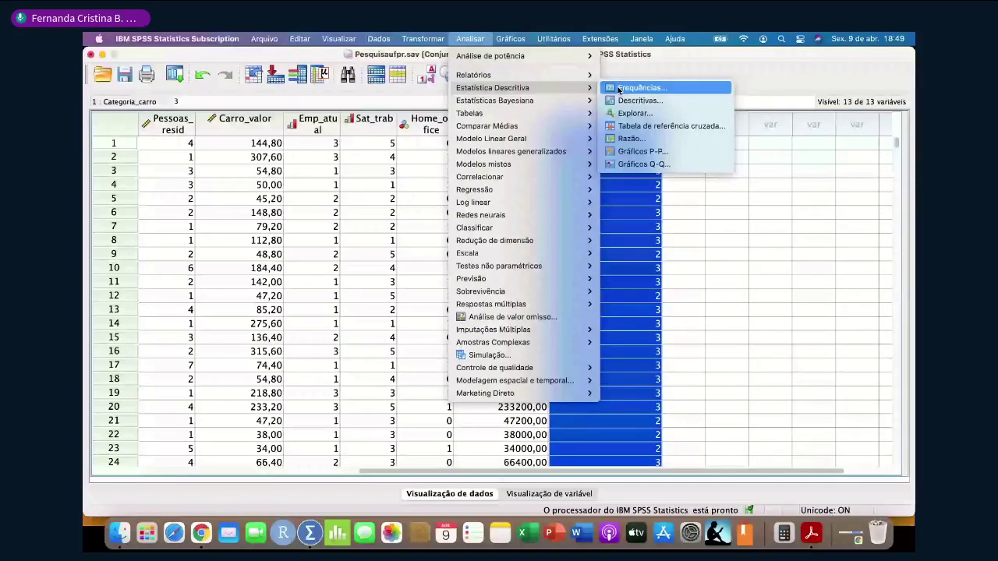
{"action": "left_click", "coordinate": [620, 88]}
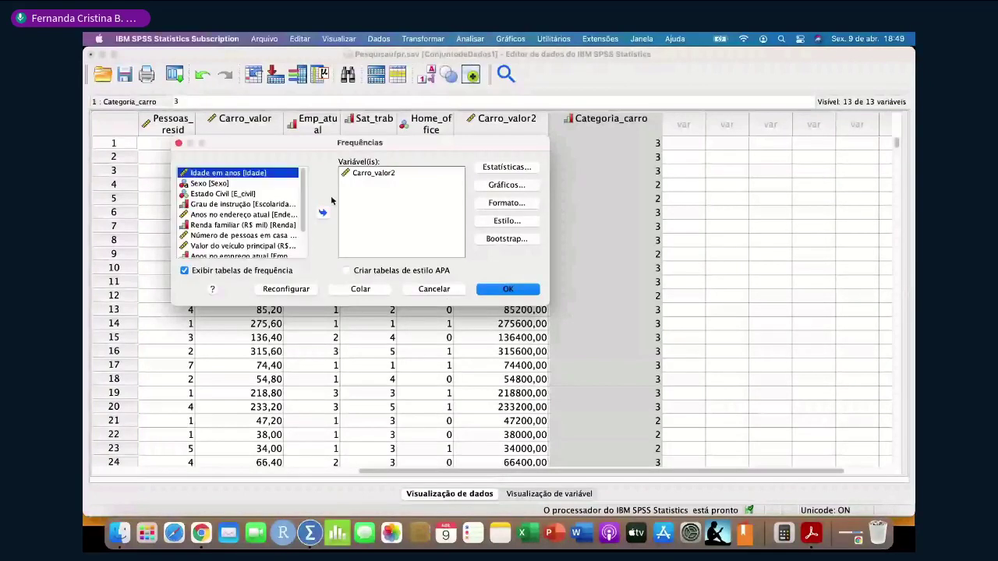
{"action": "scroll", "coordinate": [254, 224], "scroll_direction": "down", "scroll_amount": 3}
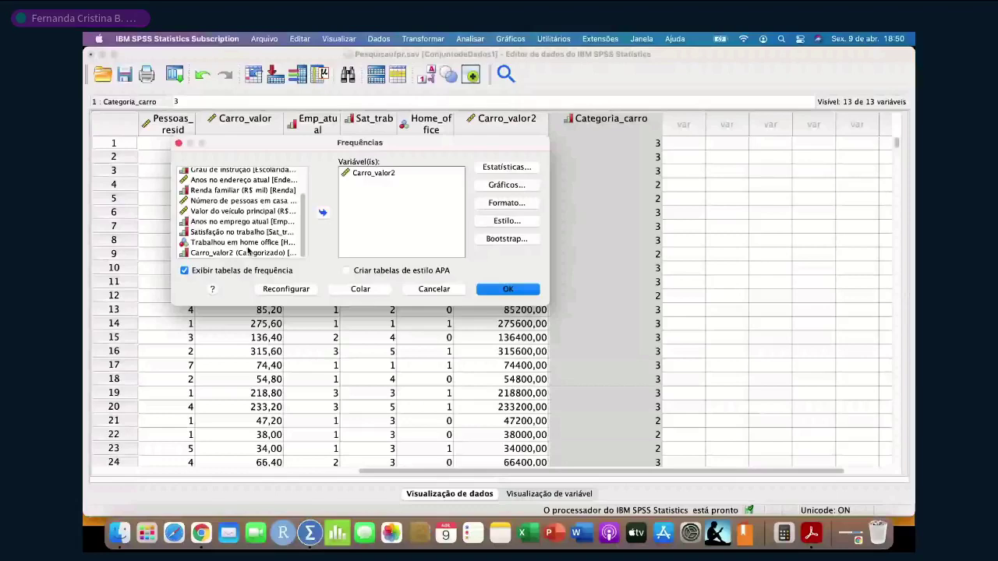
{"action": "double_click", "coordinate": [248, 252]}
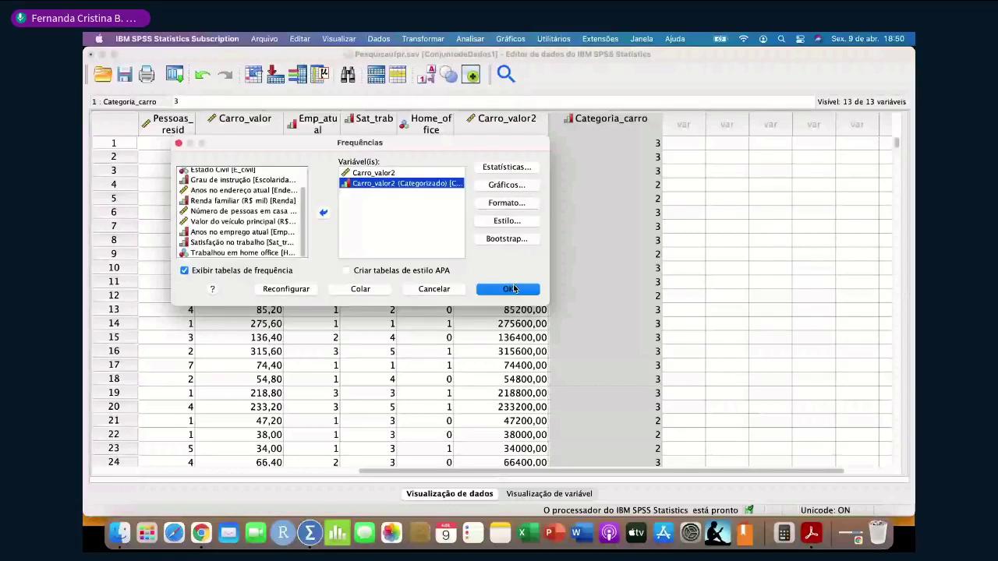
{"action": "left_click", "coordinate": [511, 288]}
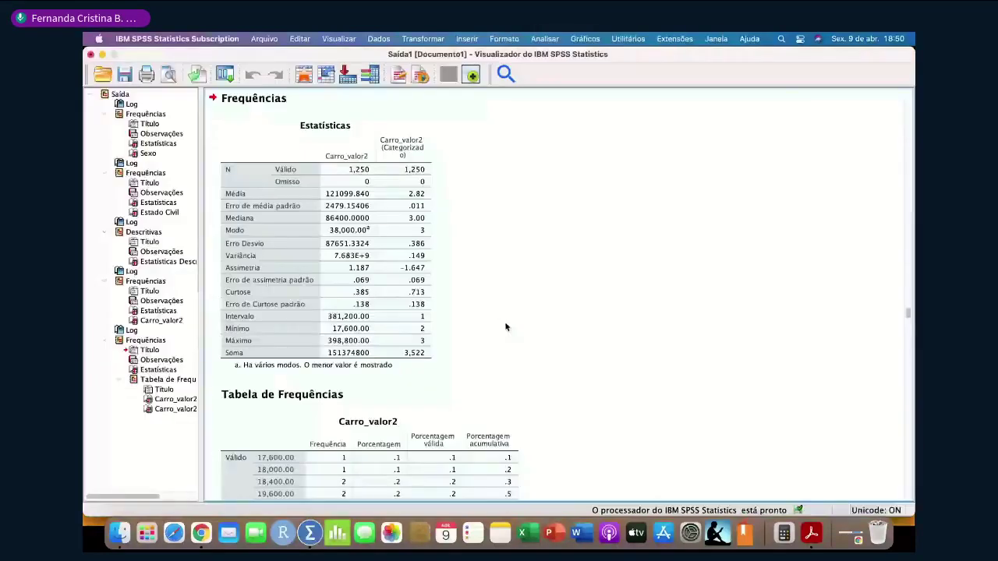
Inspect the Estatísticas table for Carro_valor2 and its categorised version, and check which actions the table offers.
{"action": "left_click", "coordinate": [341, 197]}
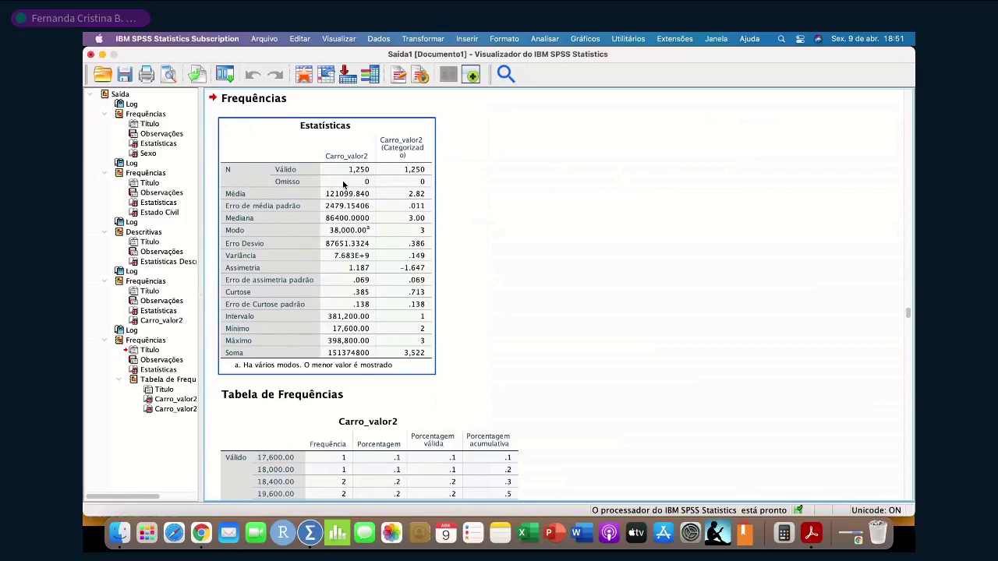
{"action": "left_click", "coordinate": [446, 101]}
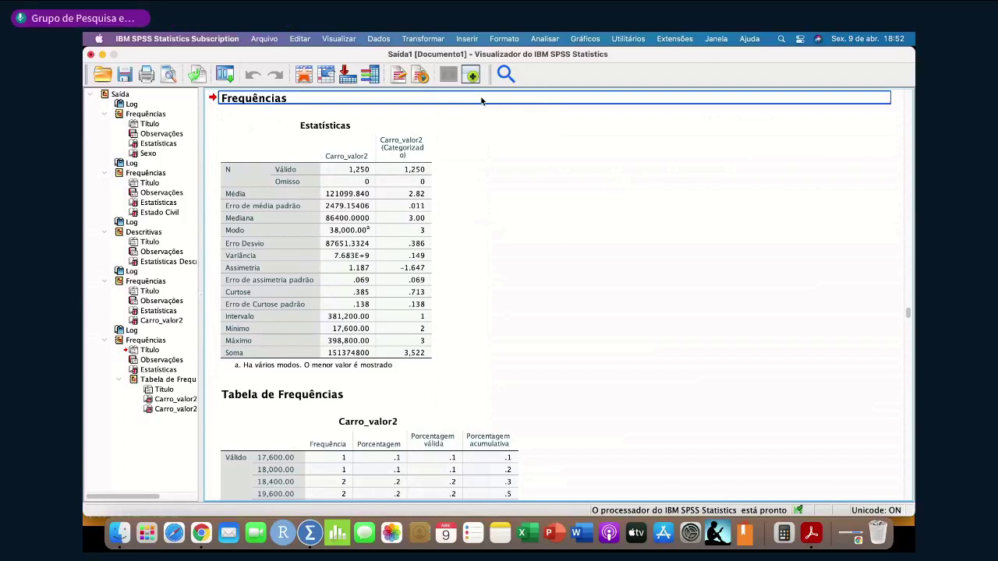
{"action": "left_click", "coordinate": [408, 152]}
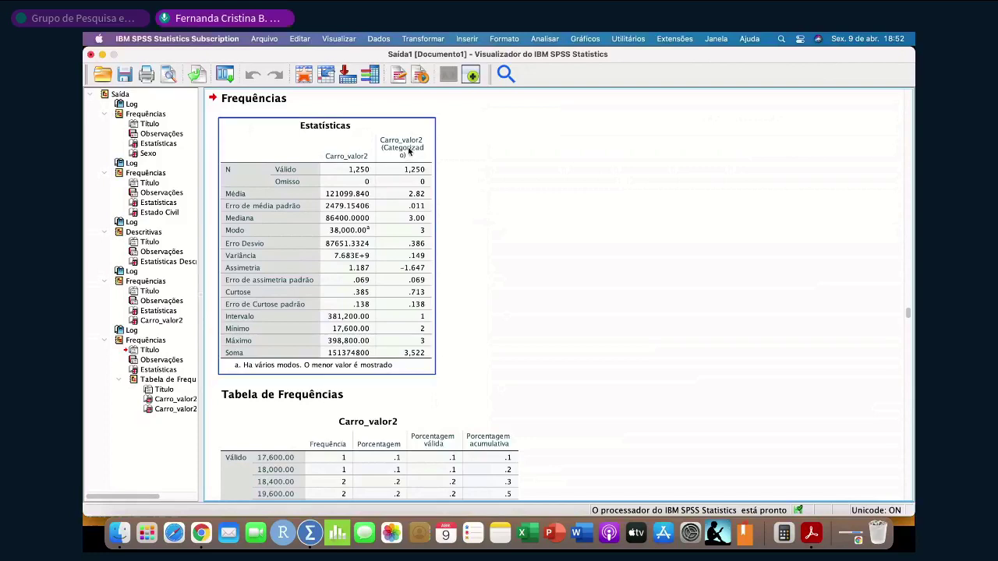
{"action": "right_click", "coordinate": [409, 153]}
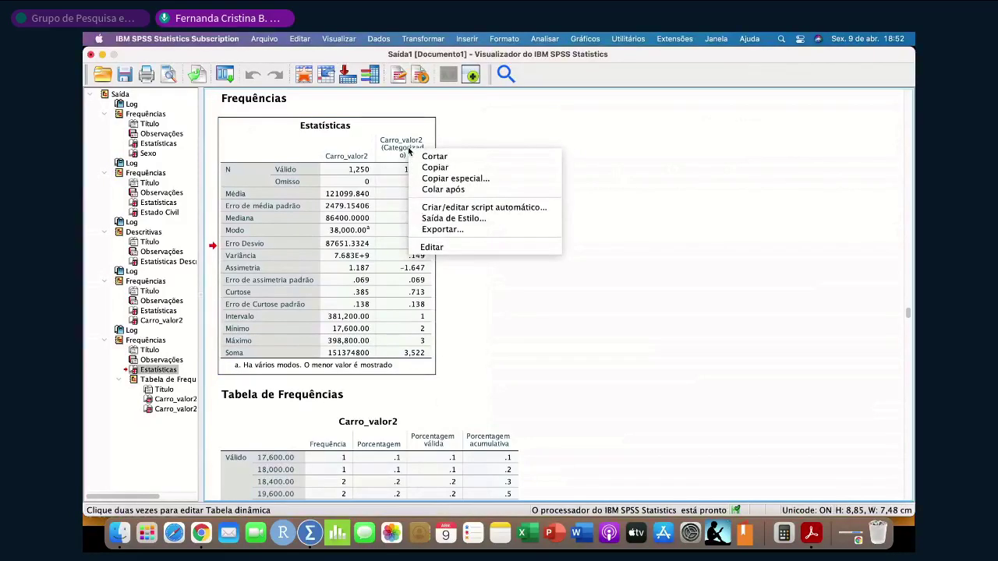
{"action": "left_click", "coordinate": [655, 191]}
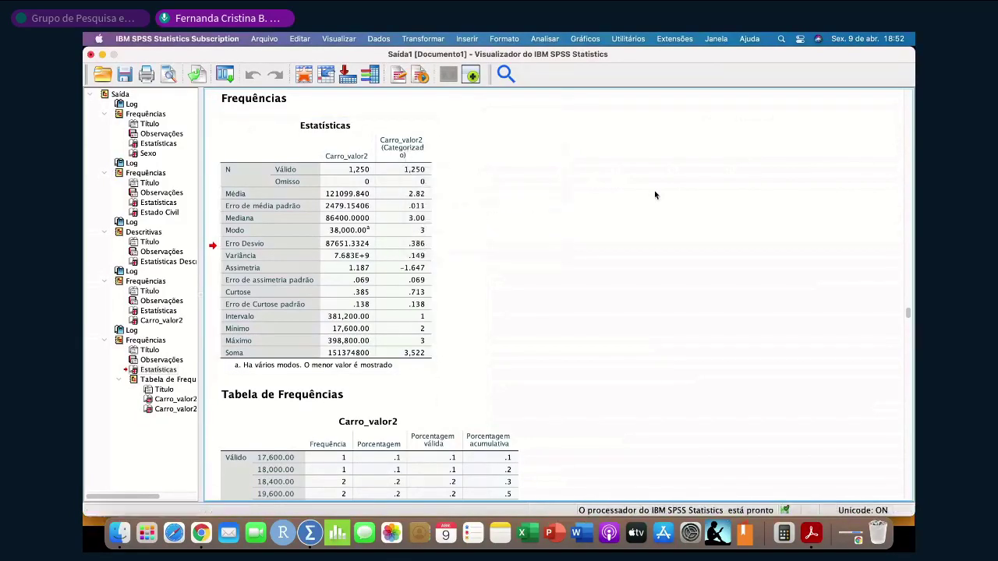
Open the export settings for the Estatísticas table, look through the available document types, and cancel the export.
{"action": "left_click", "coordinate": [404, 123]}
{"action": "right_click", "coordinate": [404, 121]}
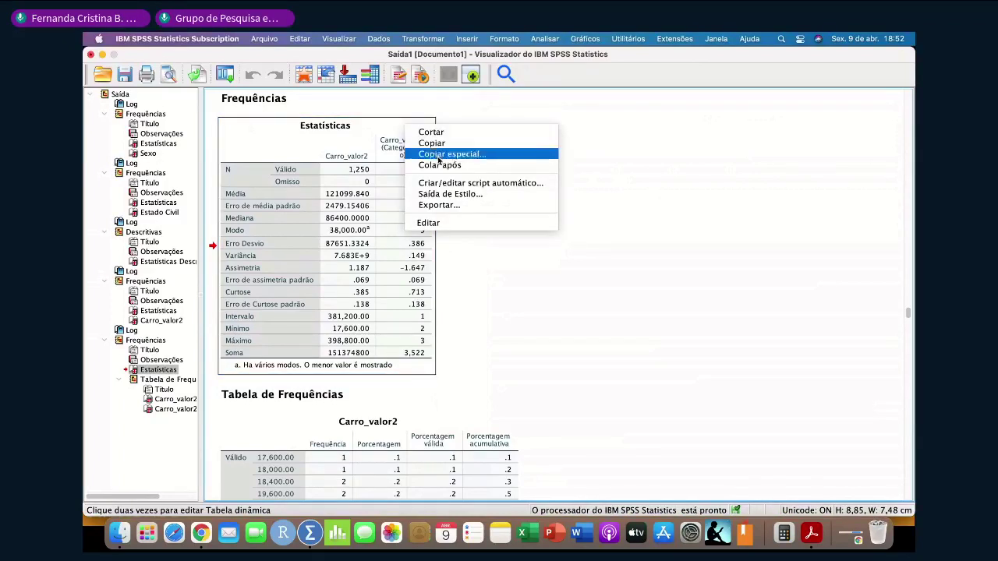
{"action": "left_click", "coordinate": [440, 204]}
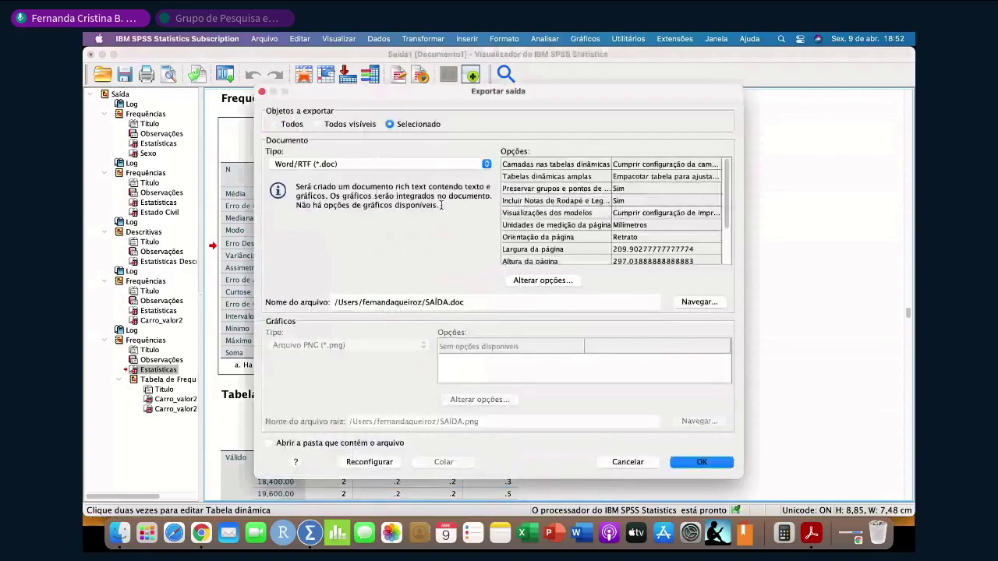
{"action": "left_click", "coordinate": [437, 164]}
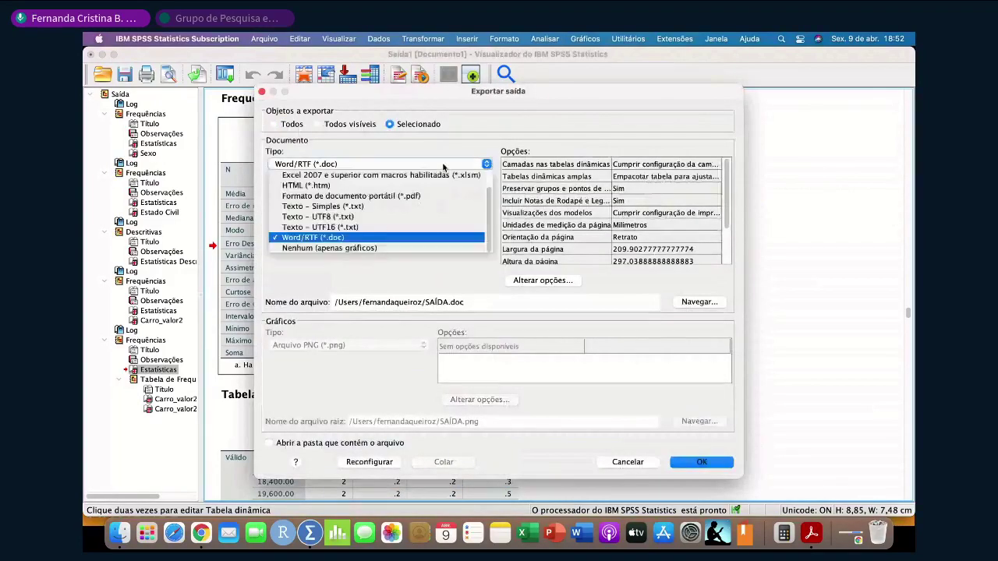
{"action": "scroll", "coordinate": [436, 209], "scroll_direction": "up", "scroll_amount": 2}
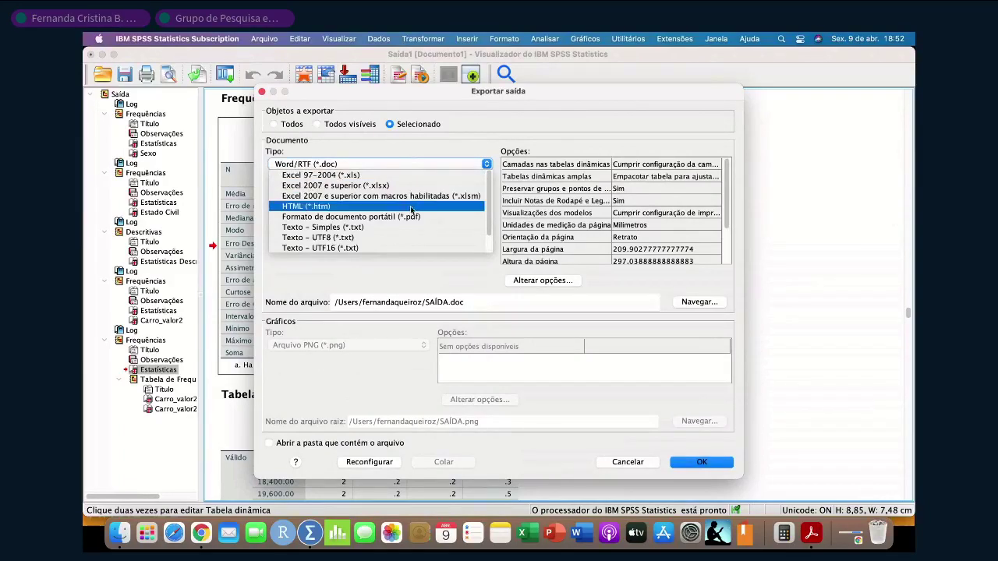
{"action": "scroll", "coordinate": [409, 216], "scroll_direction": "down", "scroll_amount": 2}
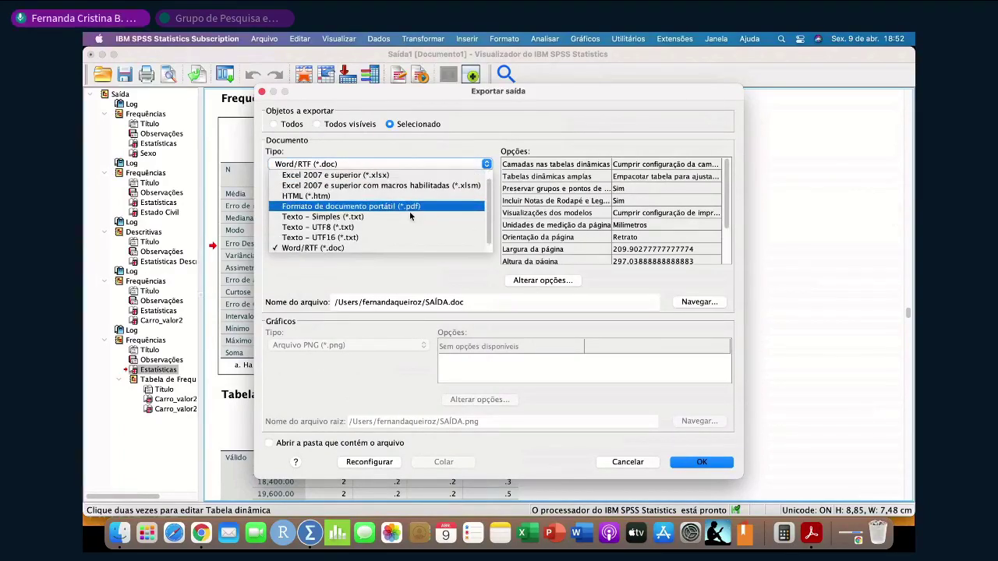
{"action": "scroll", "coordinate": [409, 212], "scroll_direction": "up", "scroll_amount": 2}
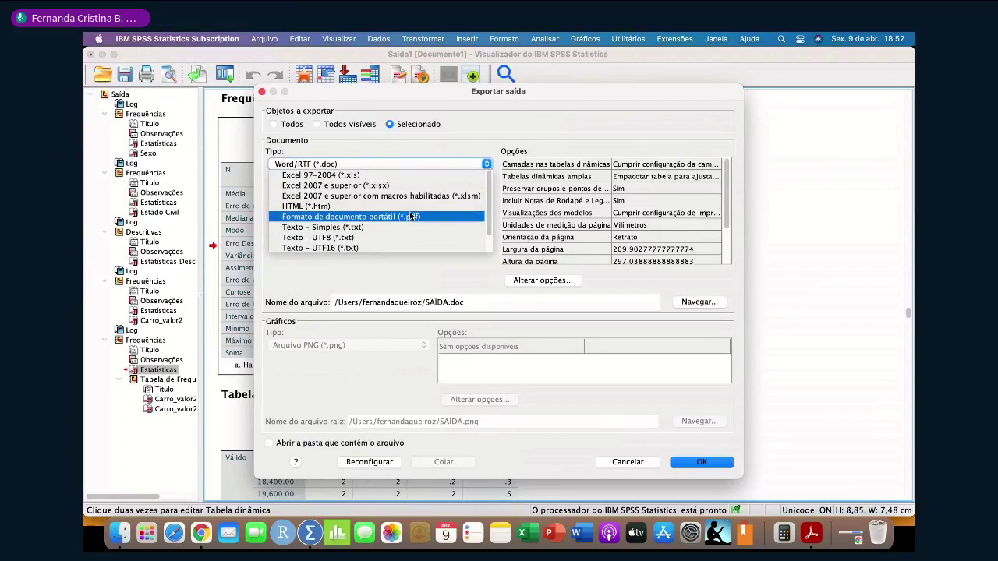
{"action": "scroll", "coordinate": [410, 216], "scroll_direction": "down", "scroll_amount": 2}
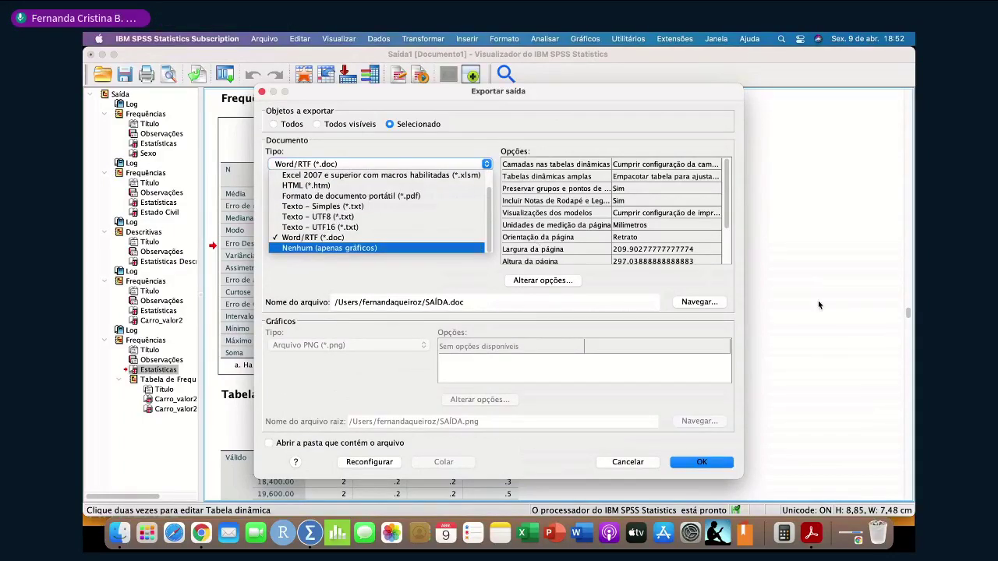
{"action": "left_click", "coordinate": [636, 468]}
{"action": "left_click", "coordinate": [772, 399]}
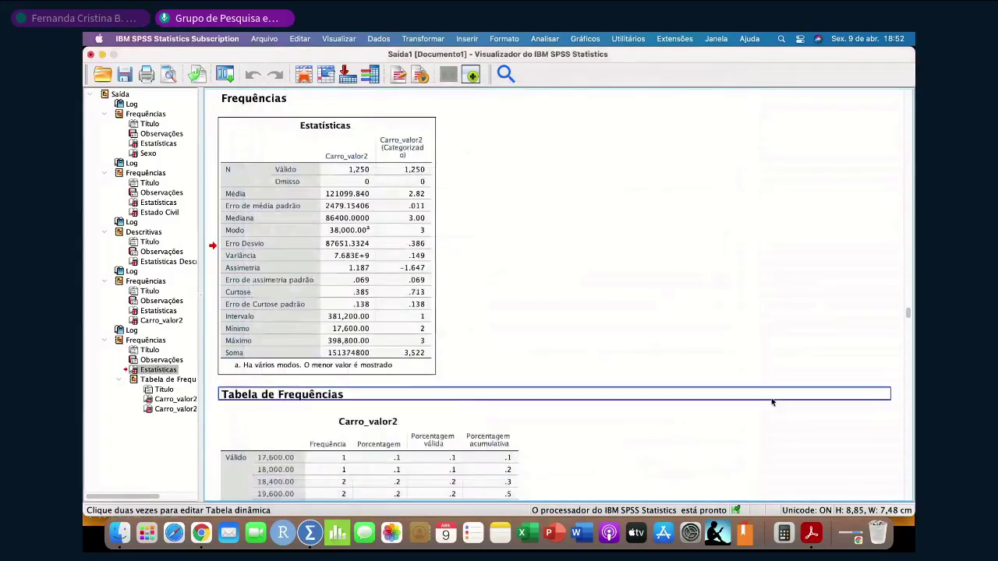
{"action": "left_click", "coordinate": [731, 175]}
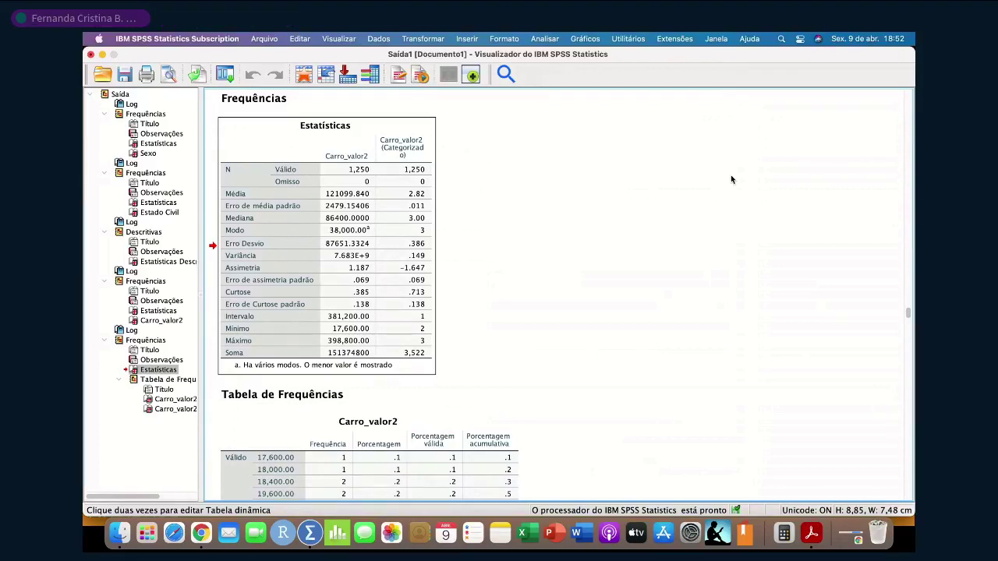
{"action": "key", "text": "super+Tab"}
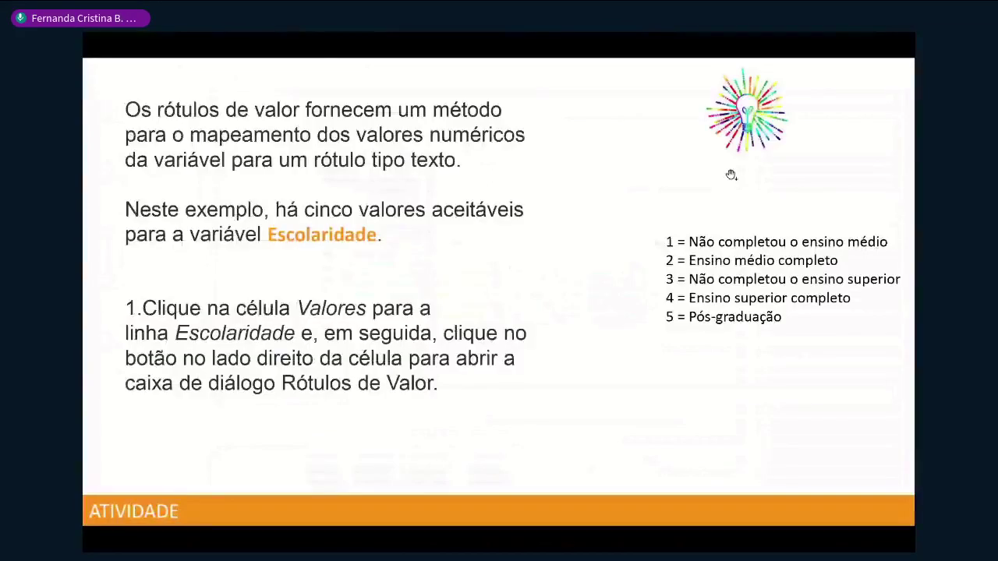
{"action": "left_click", "coordinate": [660, 203]}
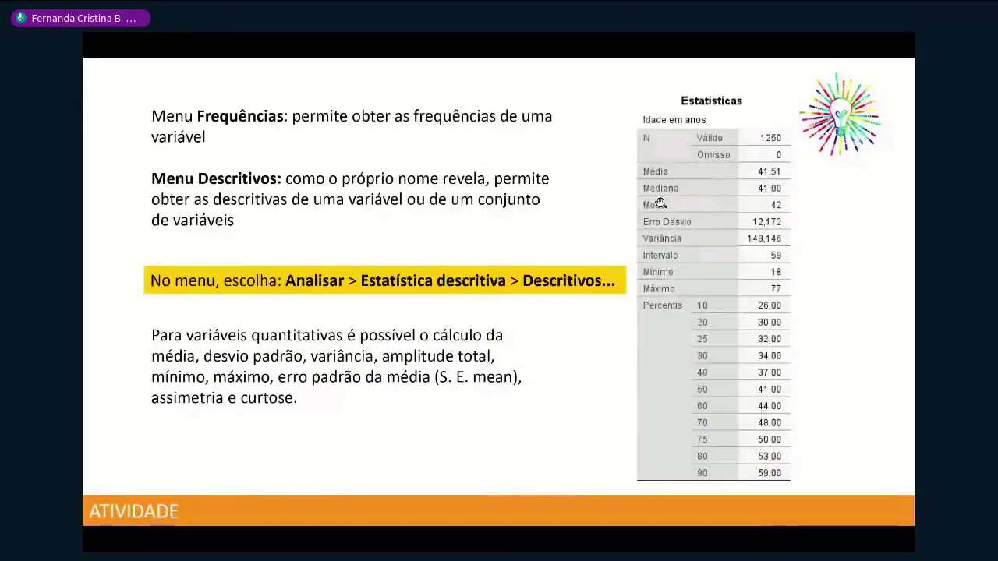
{"action": "left_click", "coordinate": [659, 204]}
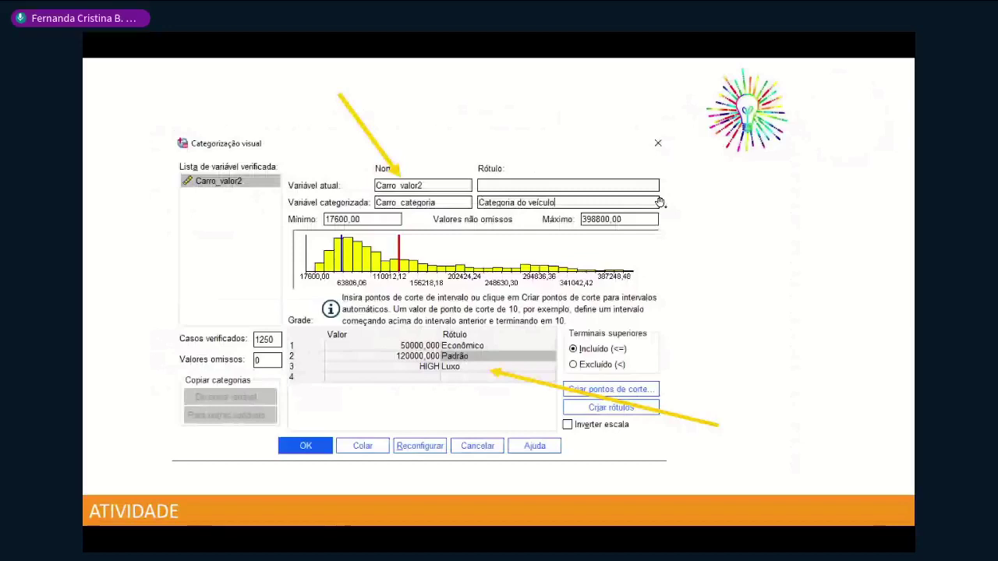
{"action": "left_click", "coordinate": [660, 204]}
{"action": "left_click", "coordinate": [404, 313]}
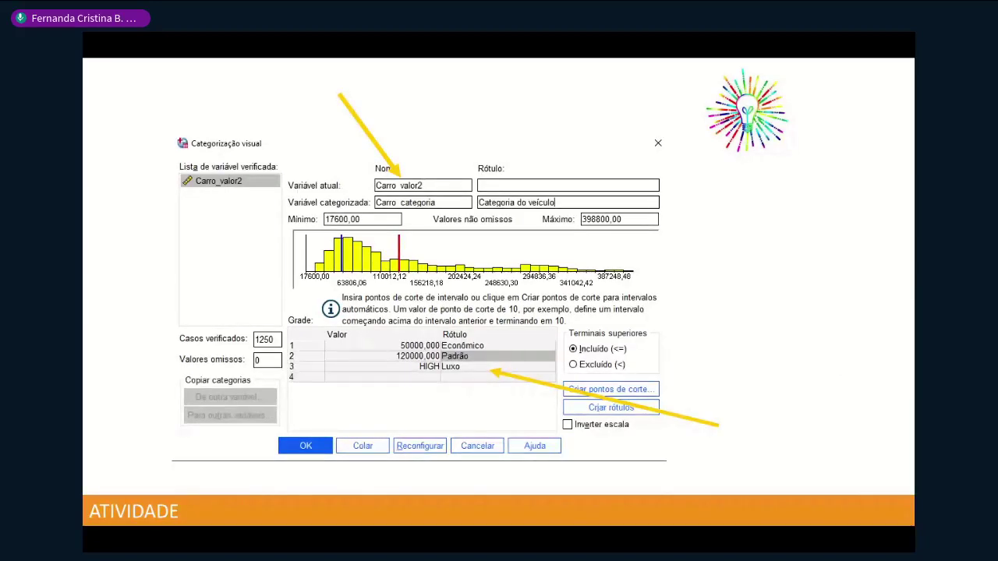
{"action": "key", "text": "Right"}
{"action": "key", "text": "Right"}
{"action": "key", "text": "Right"}
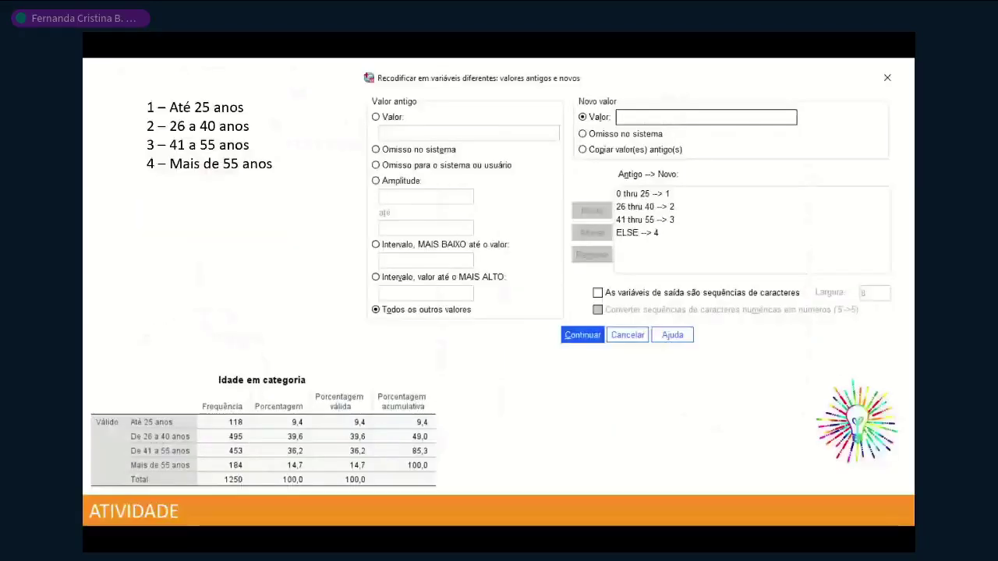
{"action": "key", "text": "Right"}
{"action": "key", "text": "Right"}
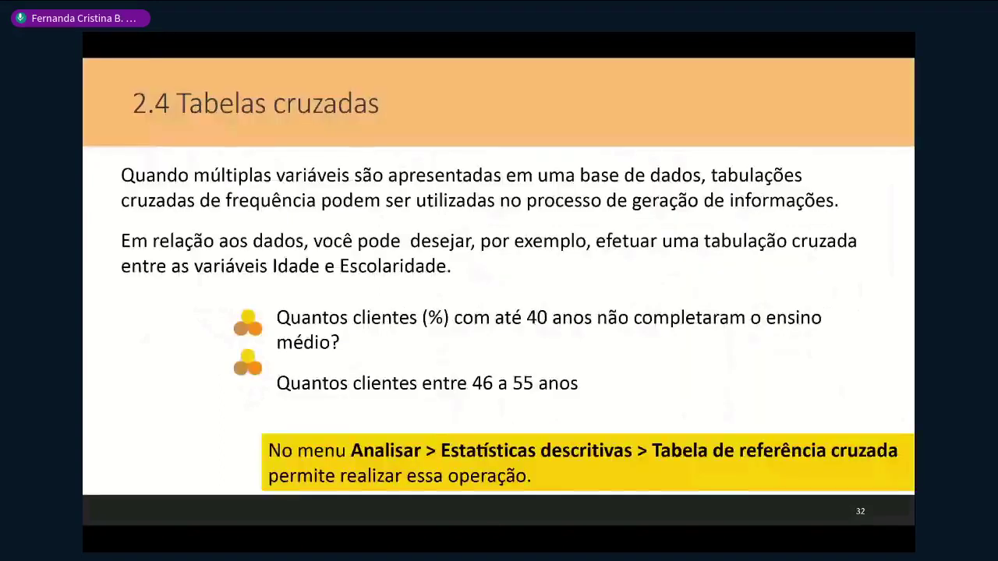
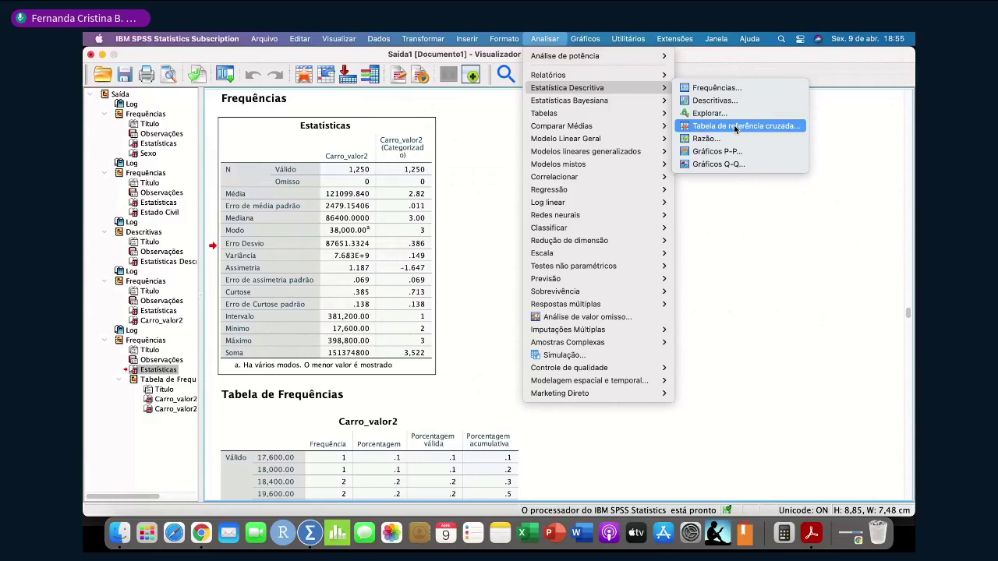
Run a crosstabulation with Idade em anos in the rows and Grau de instrução in the columns, without additional statistics.
{"action": "left_click", "coordinate": [736, 126]}
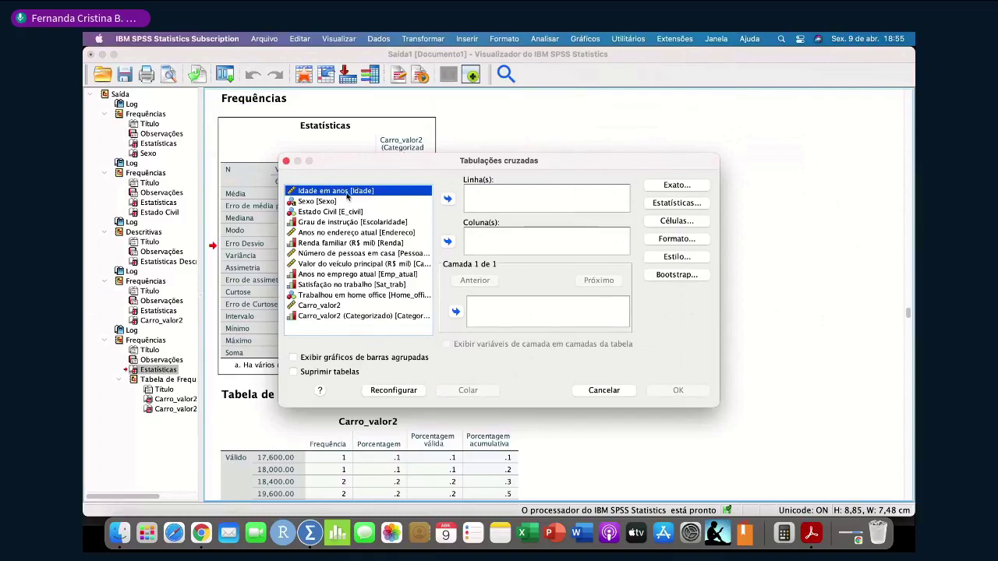
{"action": "left_click", "coordinate": [447, 199]}
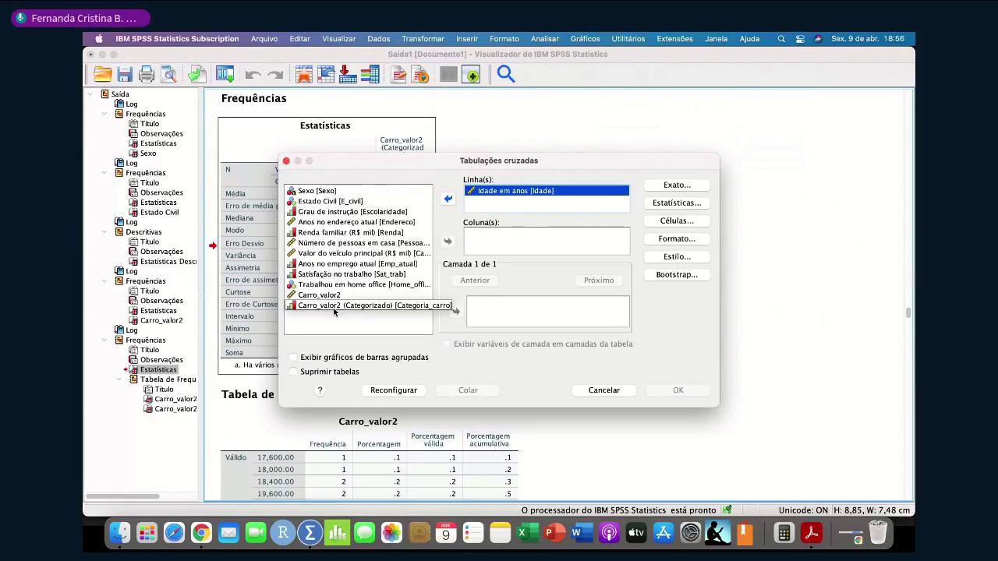
{"action": "left_click", "coordinate": [330, 212]}
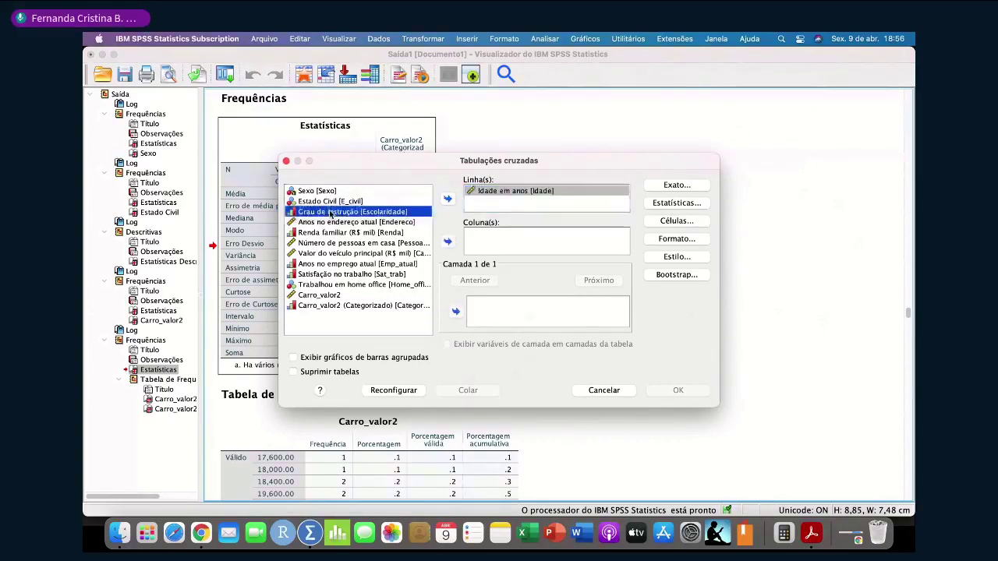
{"action": "left_click", "coordinate": [448, 241]}
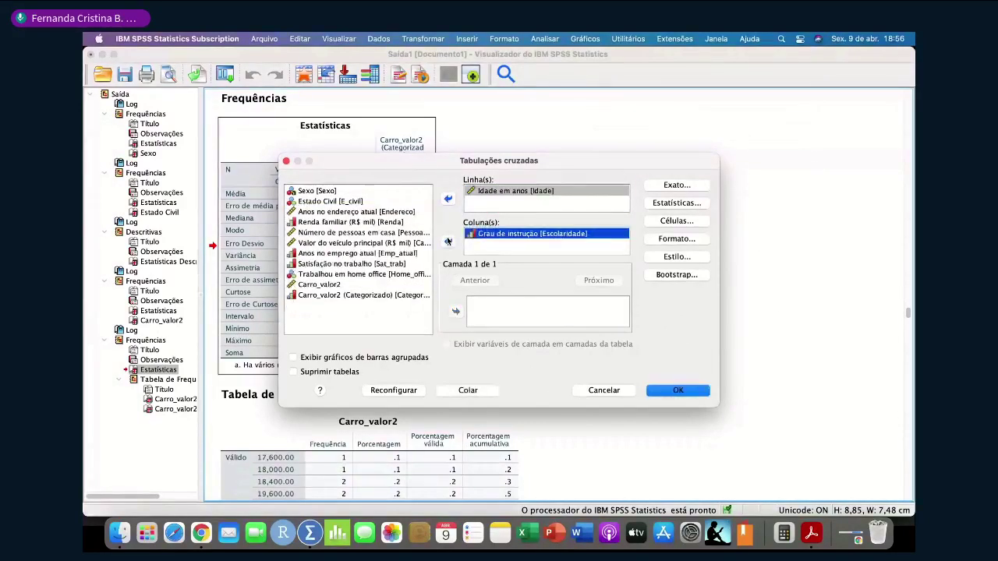
{"action": "left_click", "coordinate": [684, 205]}
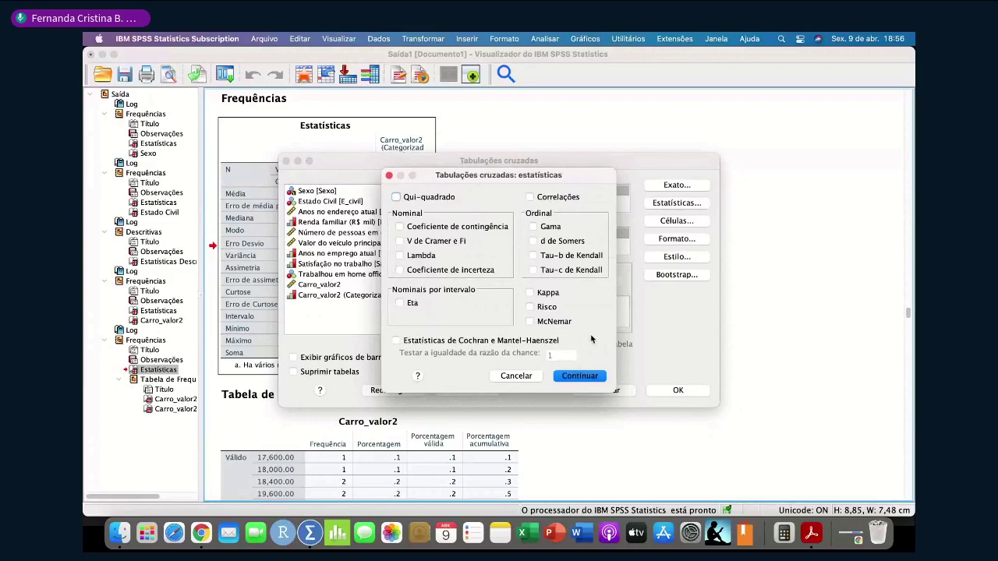
{"action": "left_click", "coordinate": [515, 375]}
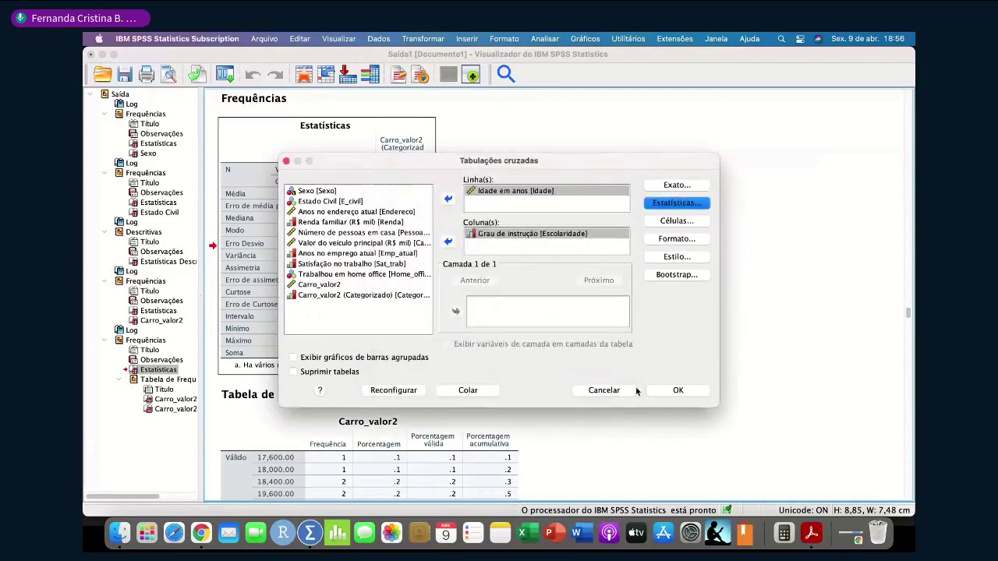
{"action": "left_click", "coordinate": [665, 392]}
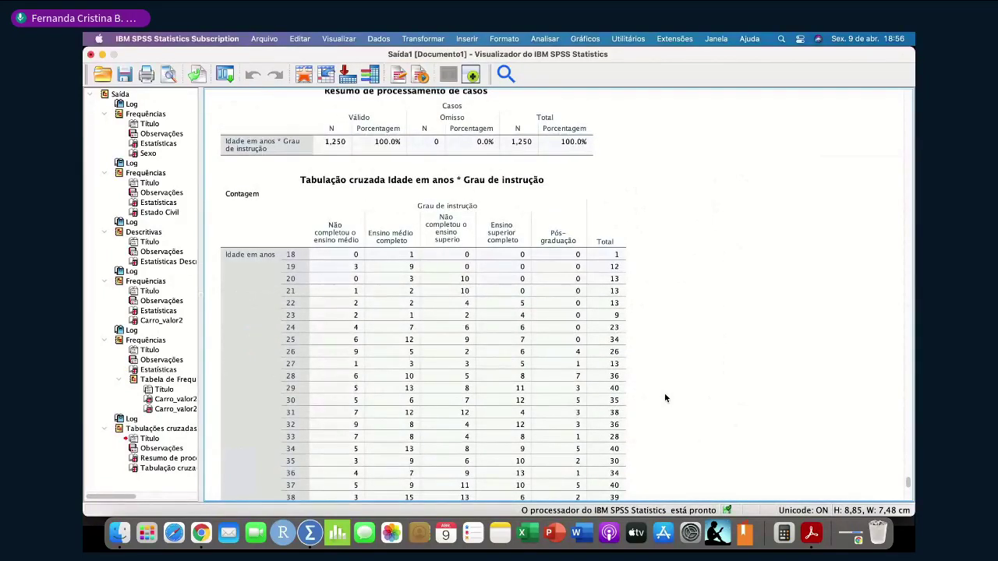
Examine the Idade em anos by Grau de instrução crosstabulation from the youngest ages through to the Total row.
{"action": "left_click", "coordinate": [459, 328]}
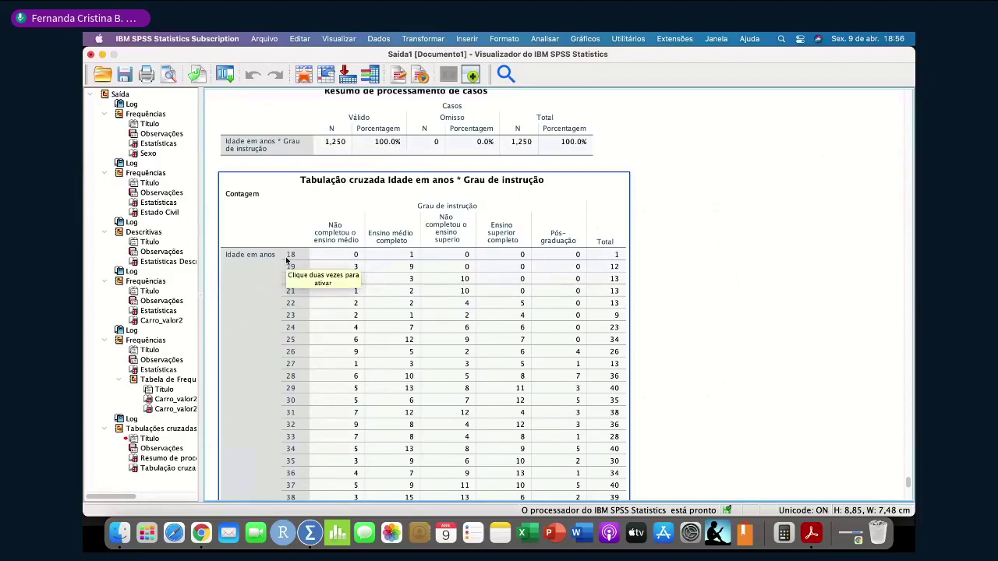
{"action": "scroll", "coordinate": [287, 261], "scroll_direction": "down", "scroll_amount": 10}
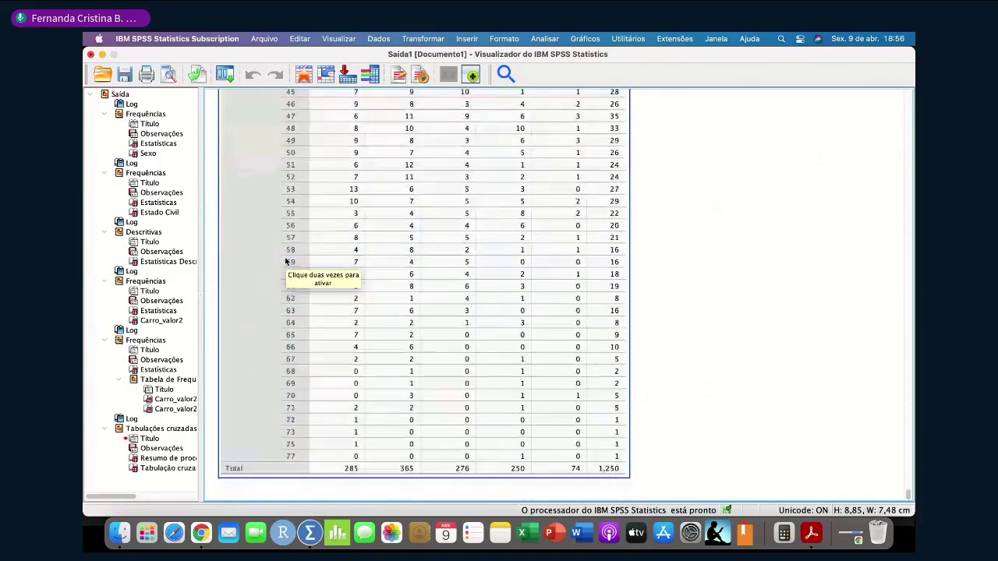
{"action": "scroll", "coordinate": [286, 261], "scroll_direction": "up", "scroll_amount": 8}
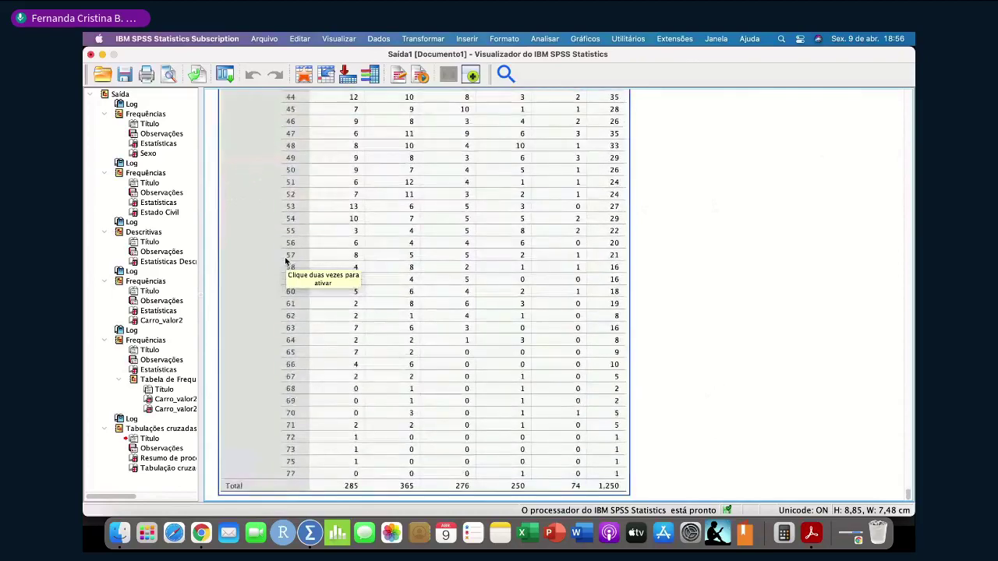
{"action": "scroll", "coordinate": [287, 261], "scroll_direction": "up", "scroll_amount": 10}
{"action": "scroll", "coordinate": [286, 262], "scroll_direction": "down", "scroll_amount": 3}
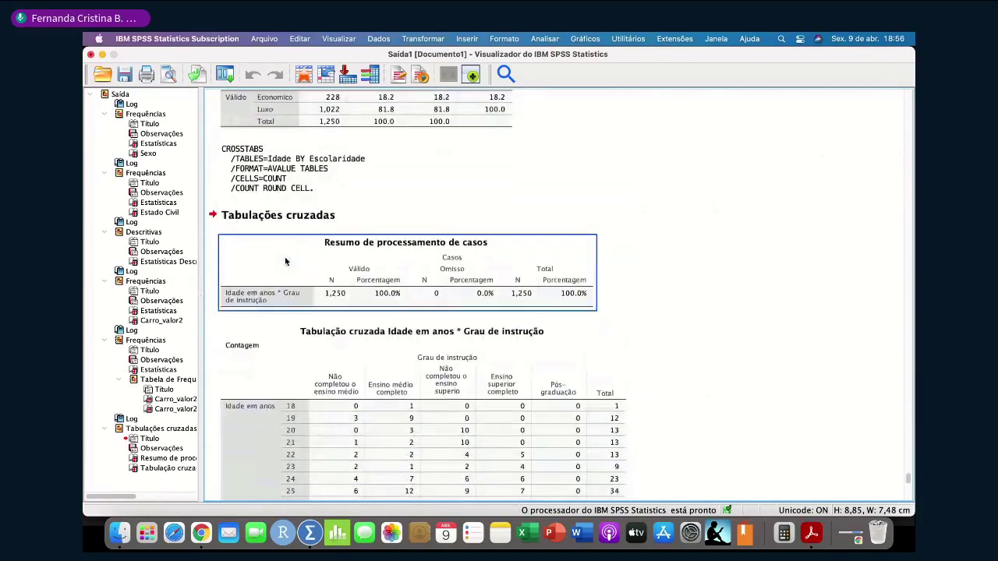
{"action": "scroll", "coordinate": [316, 347], "scroll_direction": "down", "scroll_amount": 3}
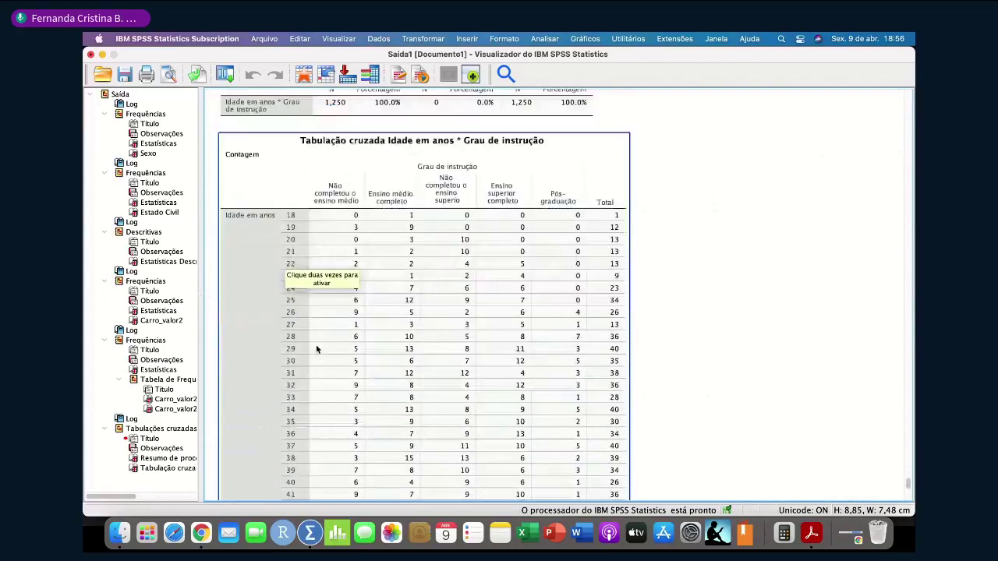
{"action": "scroll", "coordinate": [316, 347], "scroll_direction": "down", "scroll_amount": 10}
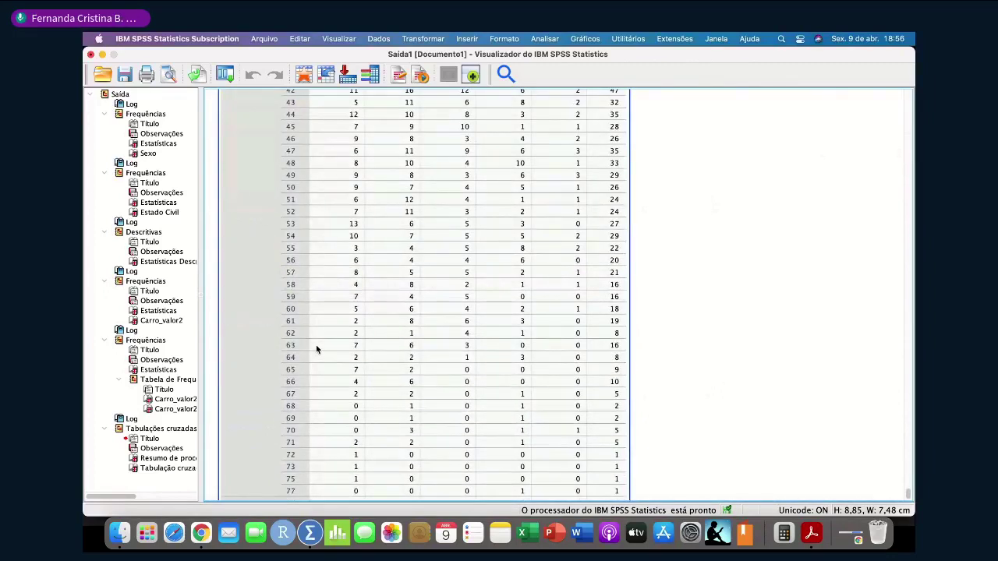
{"action": "scroll", "coordinate": [317, 349], "scroll_direction": "up", "scroll_amount": 10}
{"action": "scroll", "coordinate": [297, 289], "scroll_direction": "down", "scroll_amount": 3}
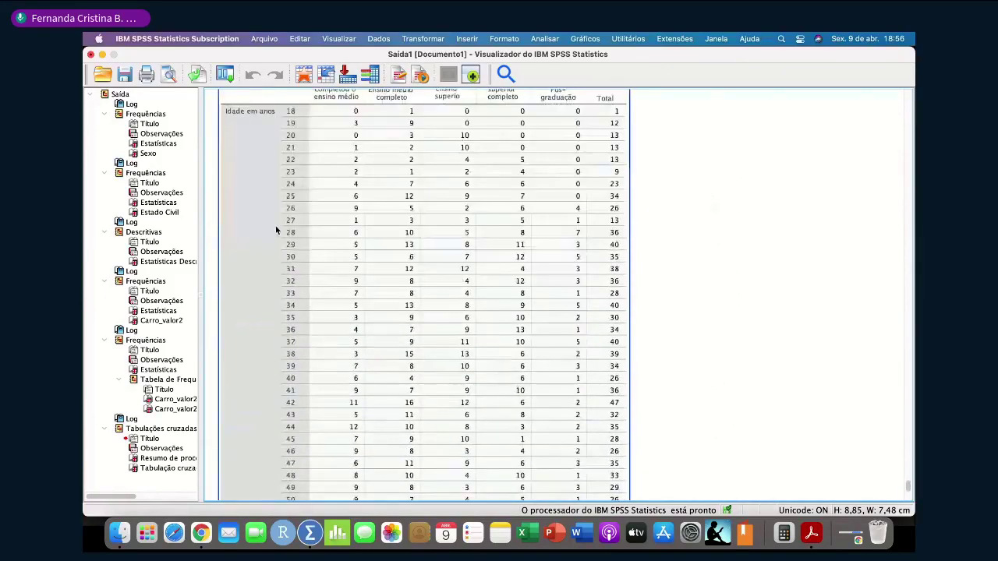
{"action": "scroll", "coordinate": [342, 225], "scroll_direction": "up", "scroll_amount": 2}
{"action": "scroll", "coordinate": [342, 226], "scroll_direction": "down", "scroll_amount": 10}
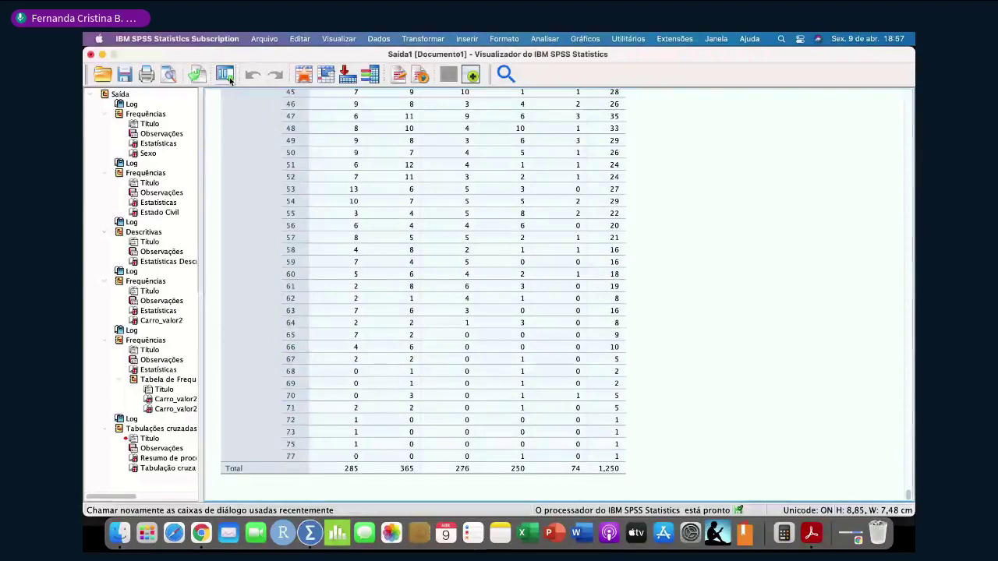
{"action": "left_click", "coordinate": [225, 75]}
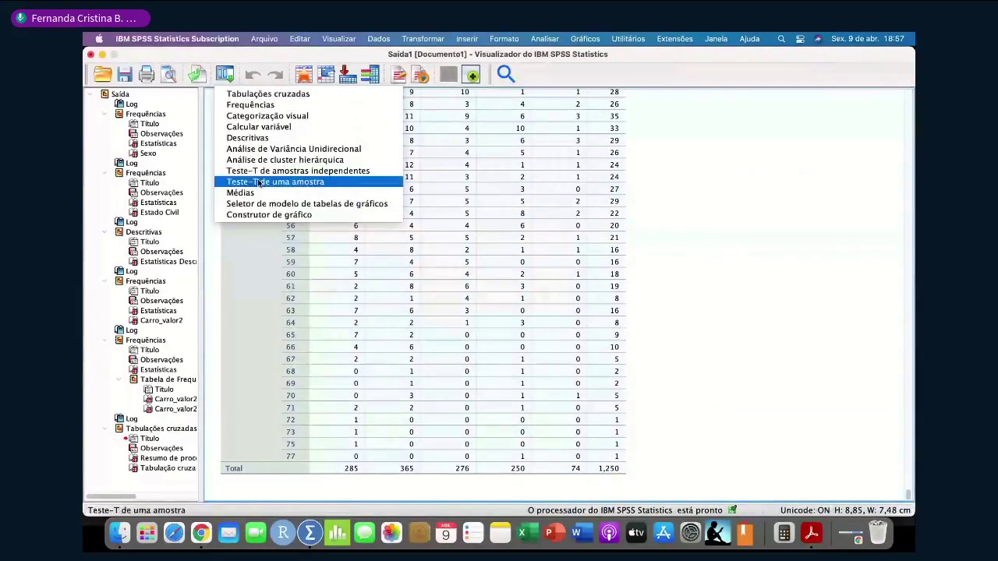
{"action": "left_click", "coordinate": [267, 93]}
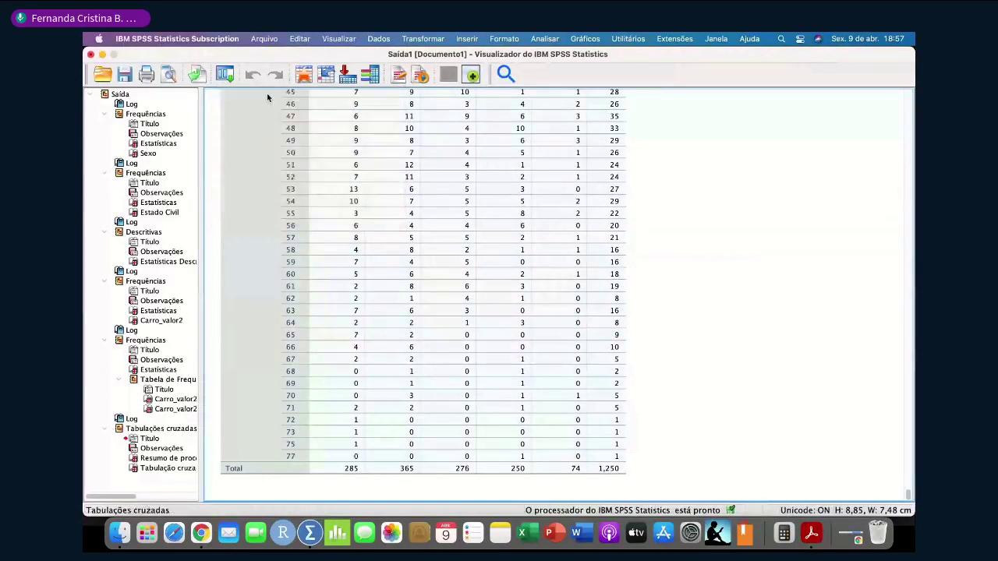
{"action": "left_click", "coordinate": [501, 192]}
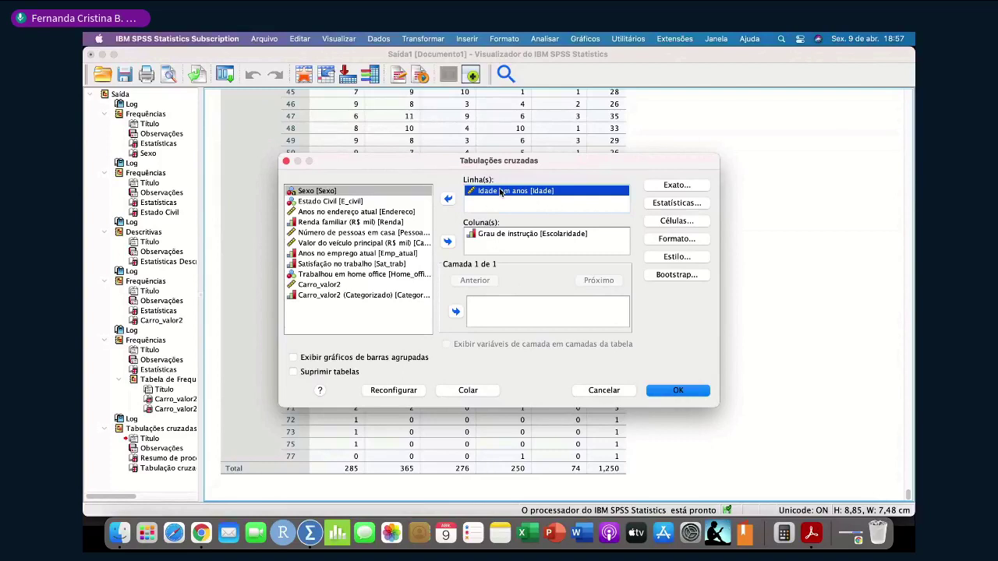
{"action": "left_click", "coordinate": [449, 201]}
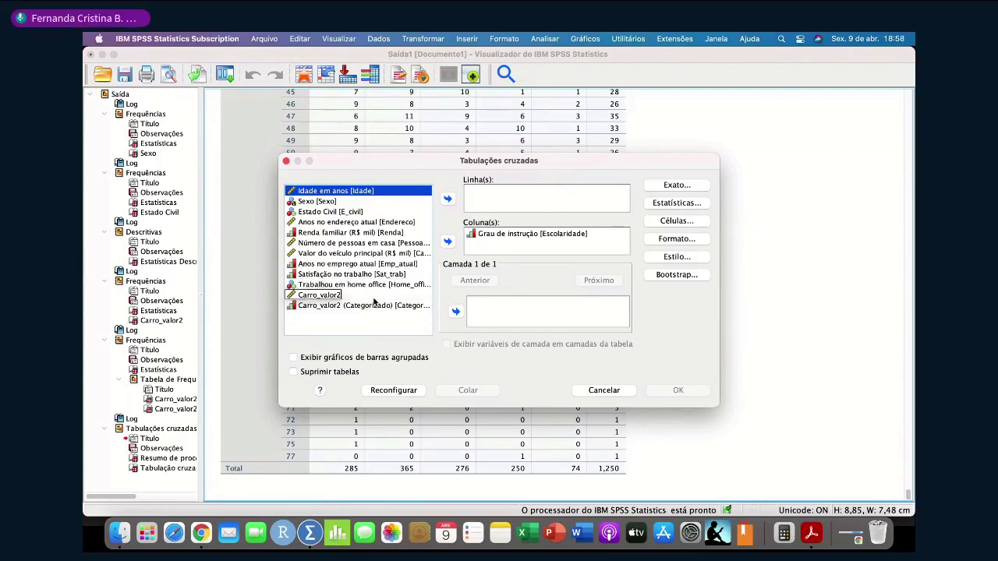
{"action": "left_click", "coordinate": [603, 391]}
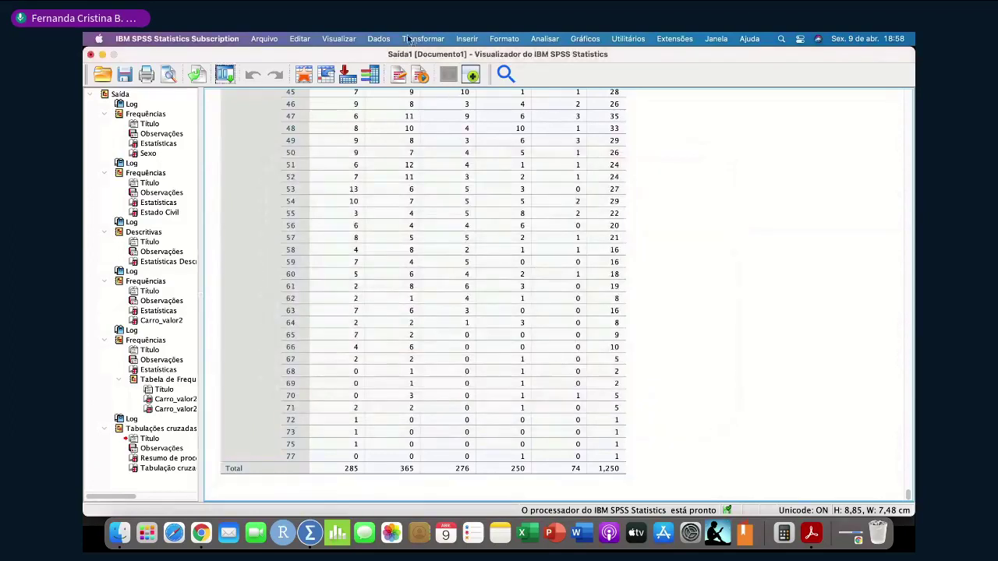
Start visual binning of Idade em anos and name the binned variable Idade_categoria.
{"action": "left_click", "coordinate": [414, 40]}
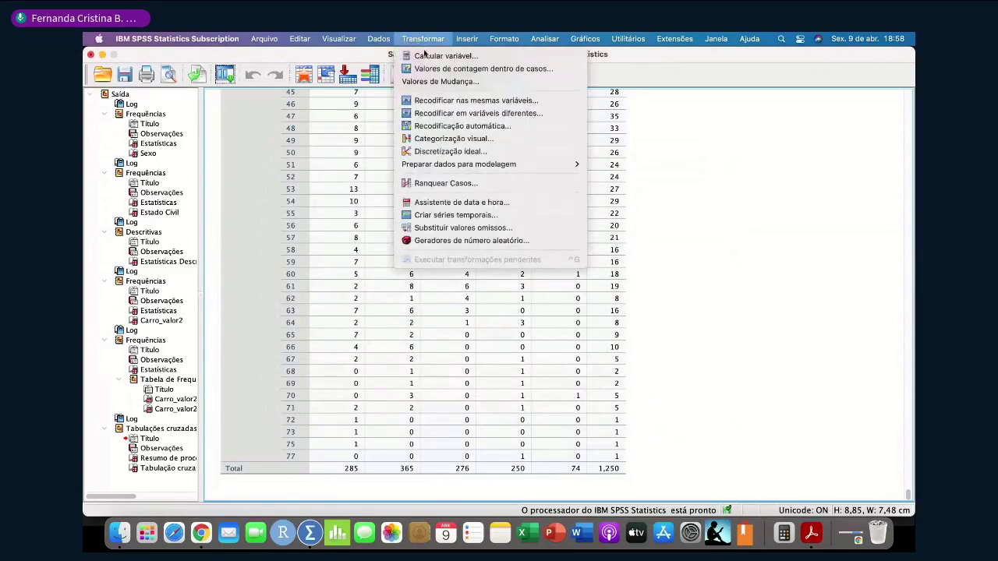
{"action": "left_click", "coordinate": [467, 138]}
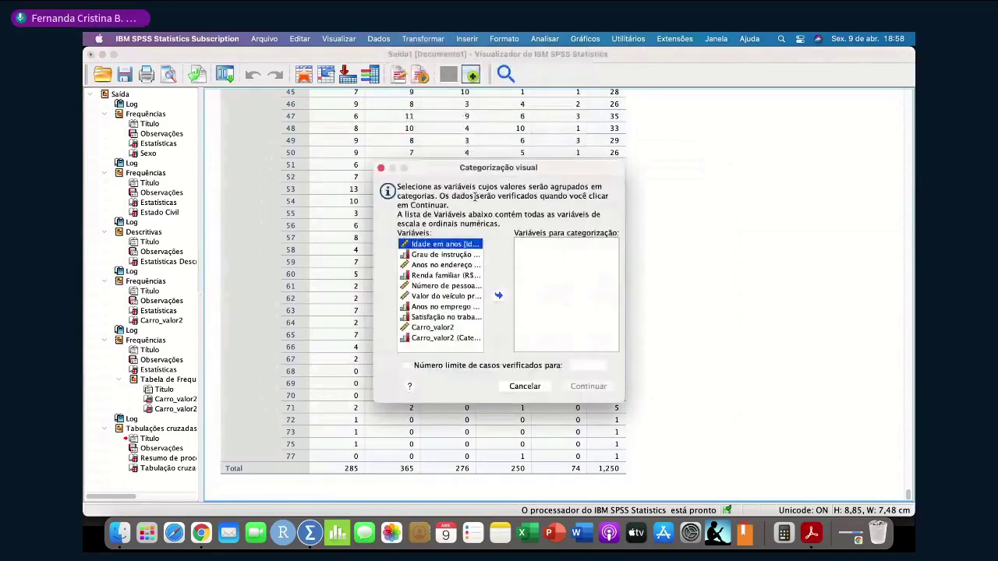
{"action": "left_click", "coordinate": [499, 297]}
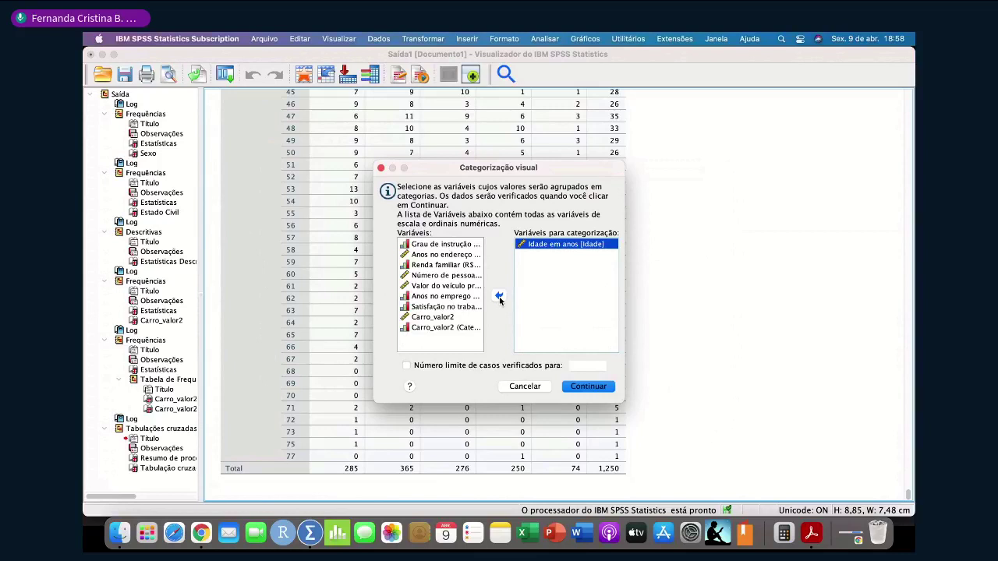
{"action": "left_click", "coordinate": [588, 387]}
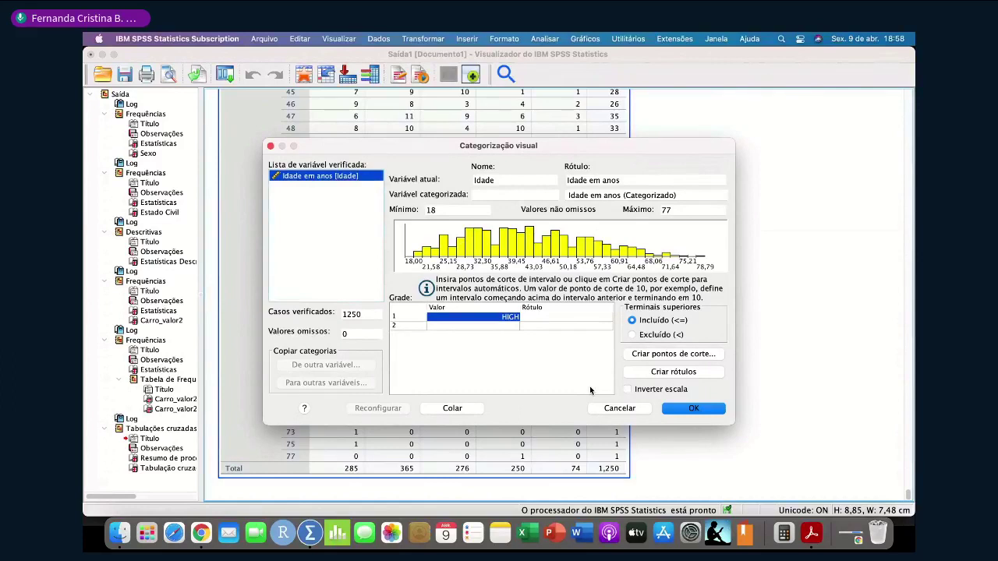
{"action": "left_click", "coordinate": [527, 321]}
{"action": "left_click", "coordinate": [485, 195]}
{"action": "type", "text": "Id"}
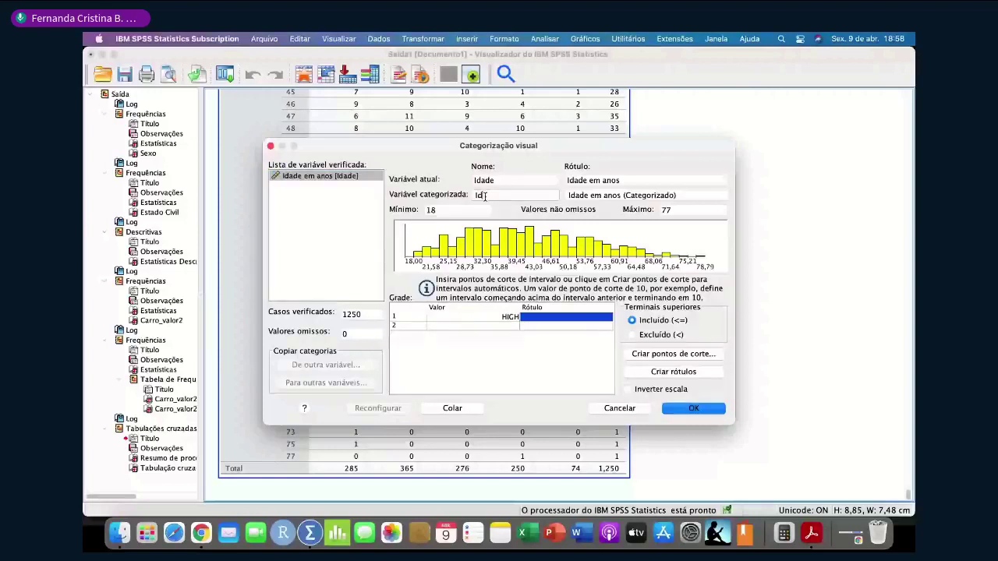
{"action": "type", "text": "ade_categoria"}
Set the first cut point of Idade_categoria to 25.
{"action": "left_click", "coordinate": [510, 318]}
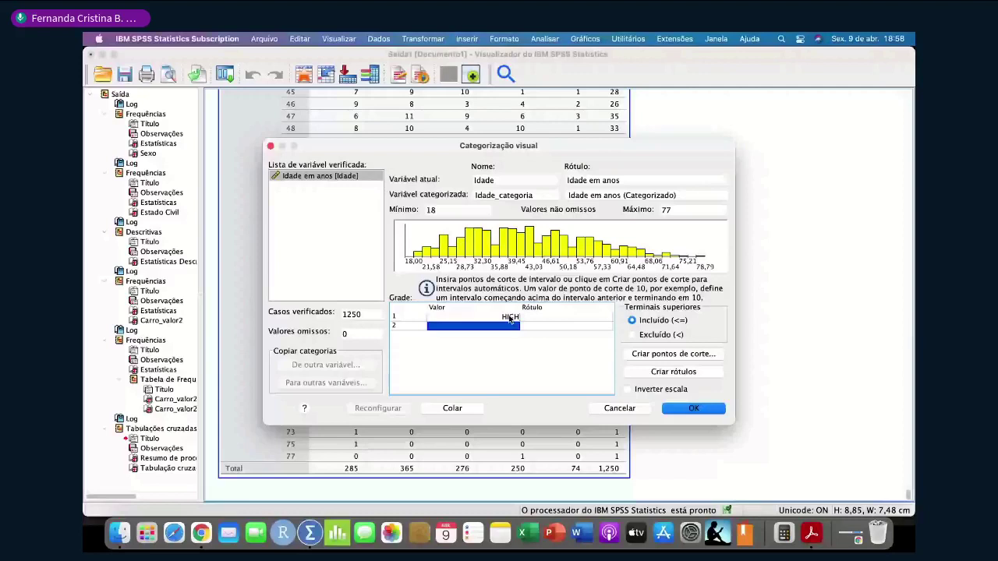
{"action": "type", "text": "25"}
{"action": "key", "text": "Return"}
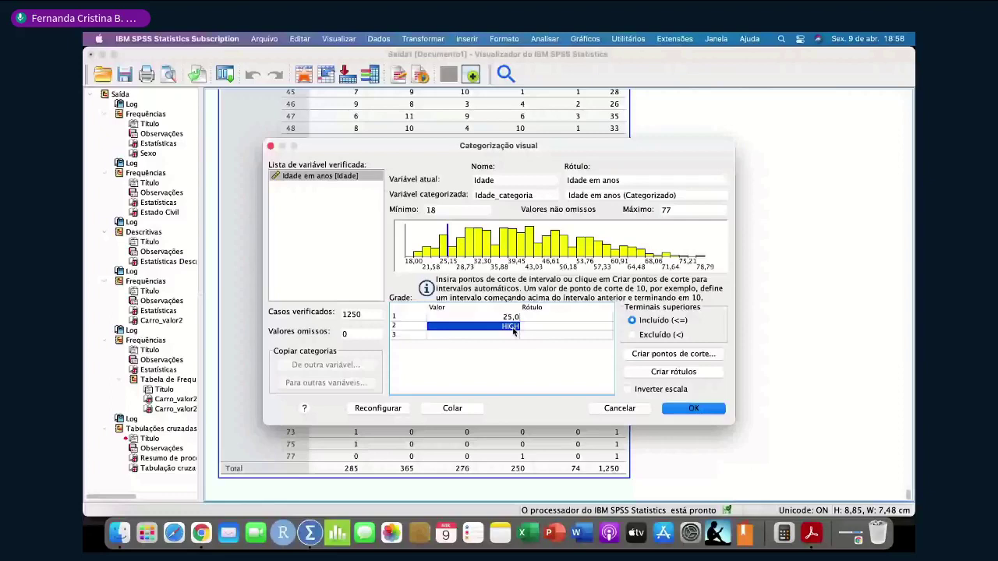
Try shifting the first age cut point along the histogram and restore its value to 25.
{"action": "left_click_drag", "start_coordinate": [448, 230], "coordinate": [483, 228]}
{"action": "left_click_drag", "start_coordinate": [473, 232], "coordinate": [468, 232]}
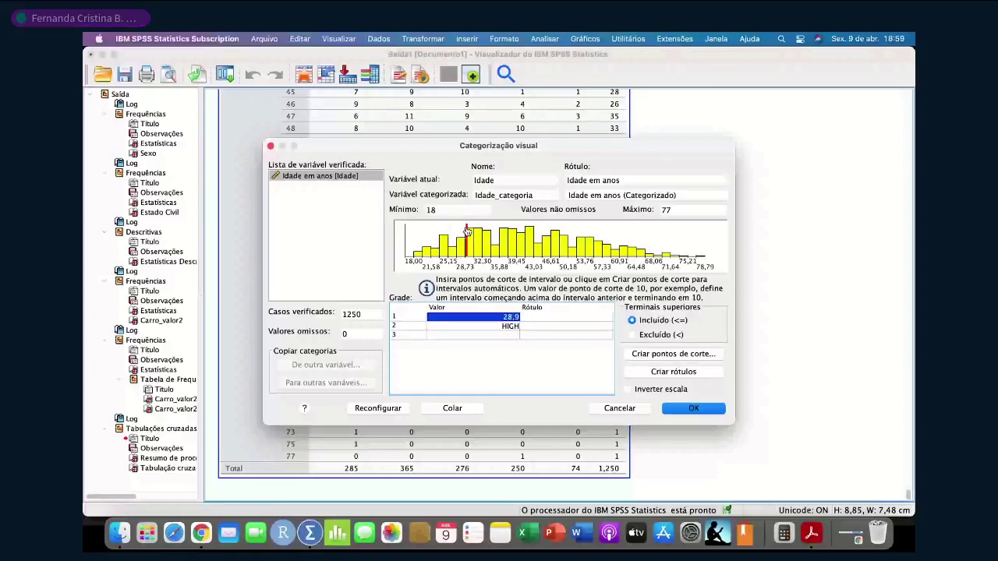
{"action": "type", "text": "2"}
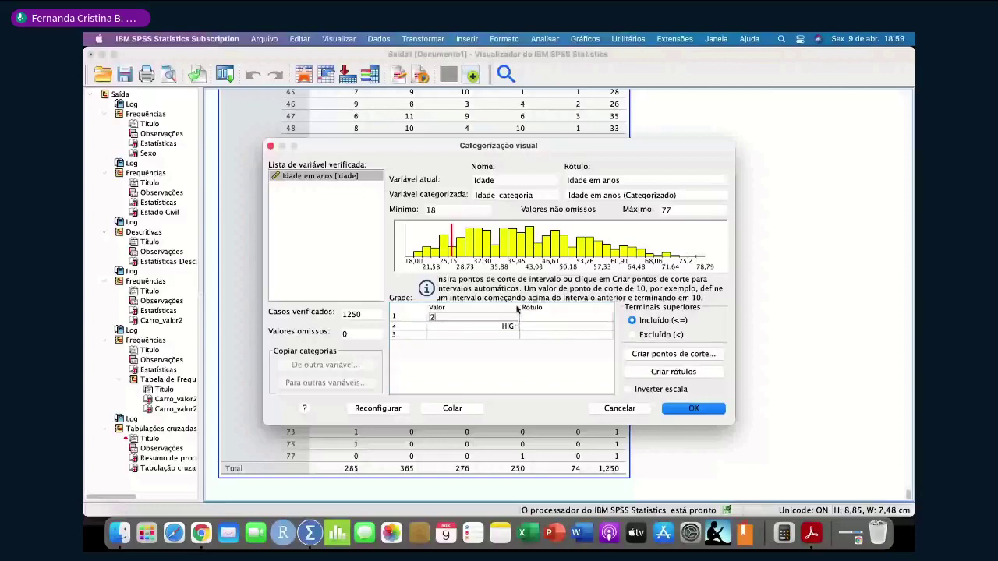
{"action": "type", "text": "5"}
Set the second cut point of Idade_categoria to 40.
{"action": "left_click", "coordinate": [503, 328]}
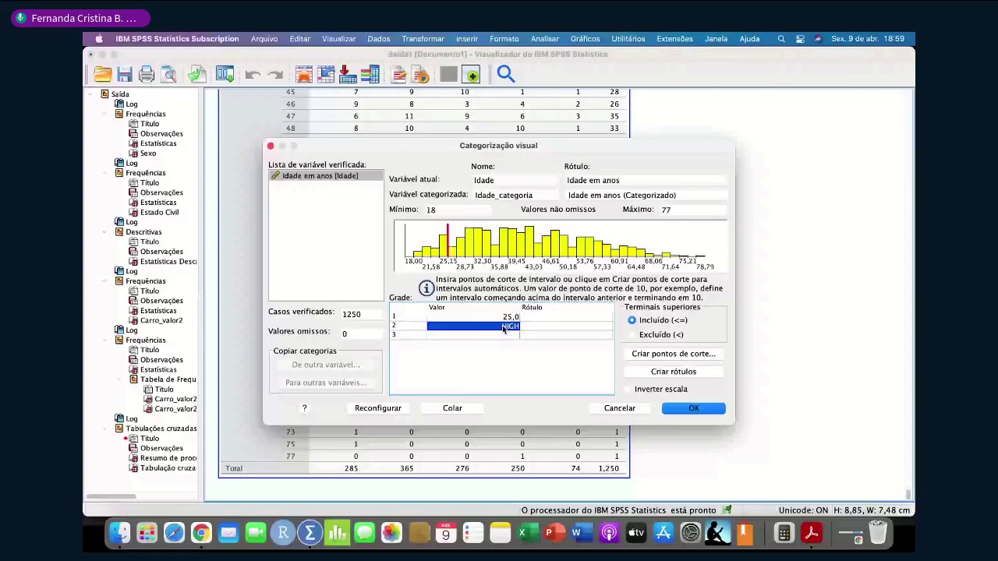
{"action": "type", "text": "40"}
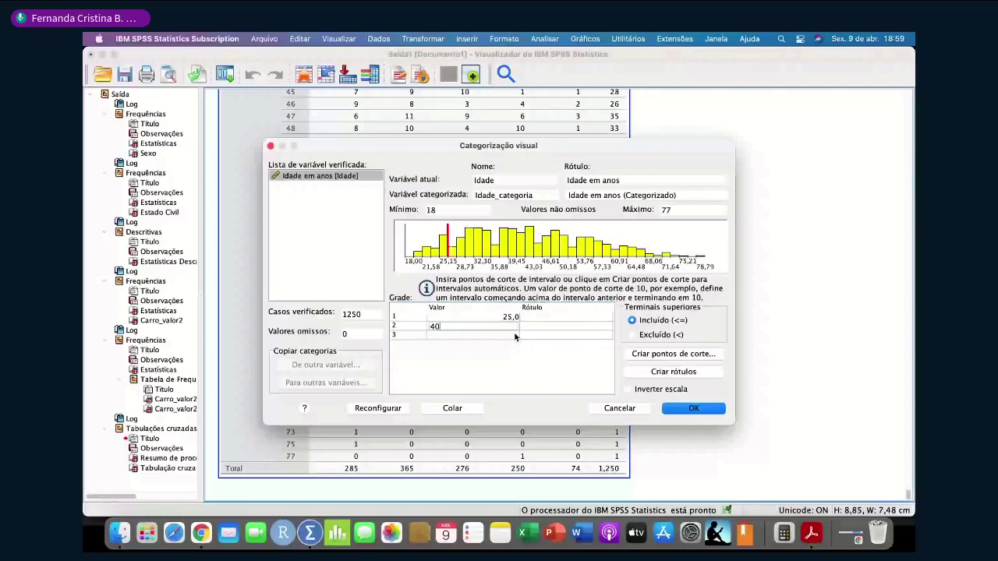
{"action": "left_click", "coordinate": [515, 336]}
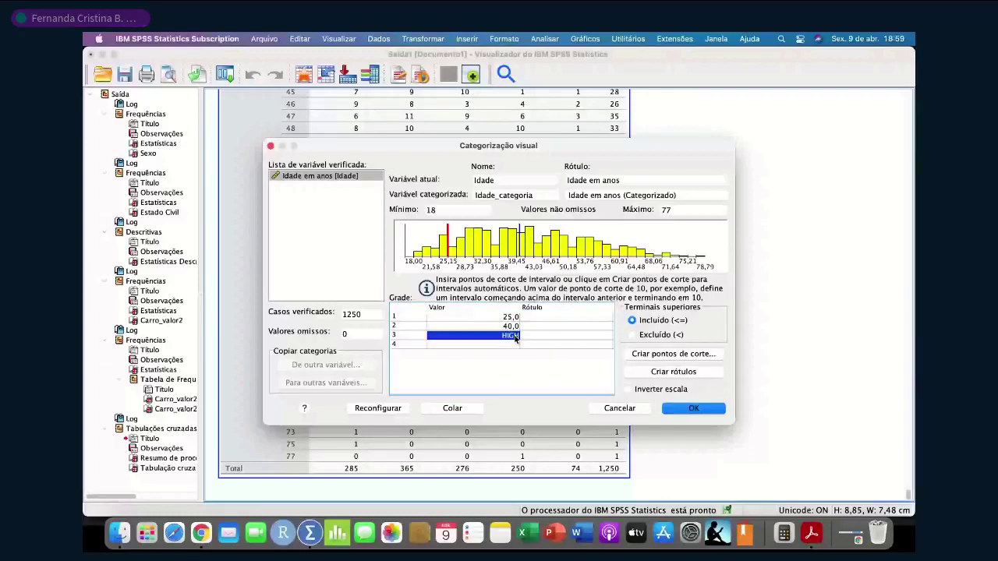
Set the third cut point of Idade_categoria to 55 and label the first age interval "Até 25 anos".
{"action": "type", "text": "55"}
{"action": "left_click", "coordinate": [512, 345]}
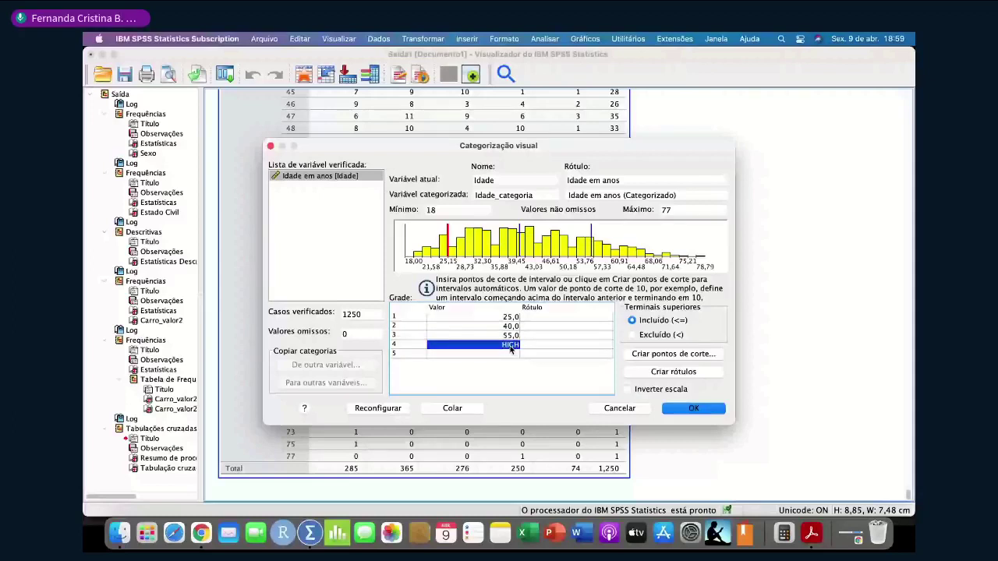
{"action": "left_click", "coordinate": [538, 318]}
{"action": "double_click", "coordinate": [538, 318]}
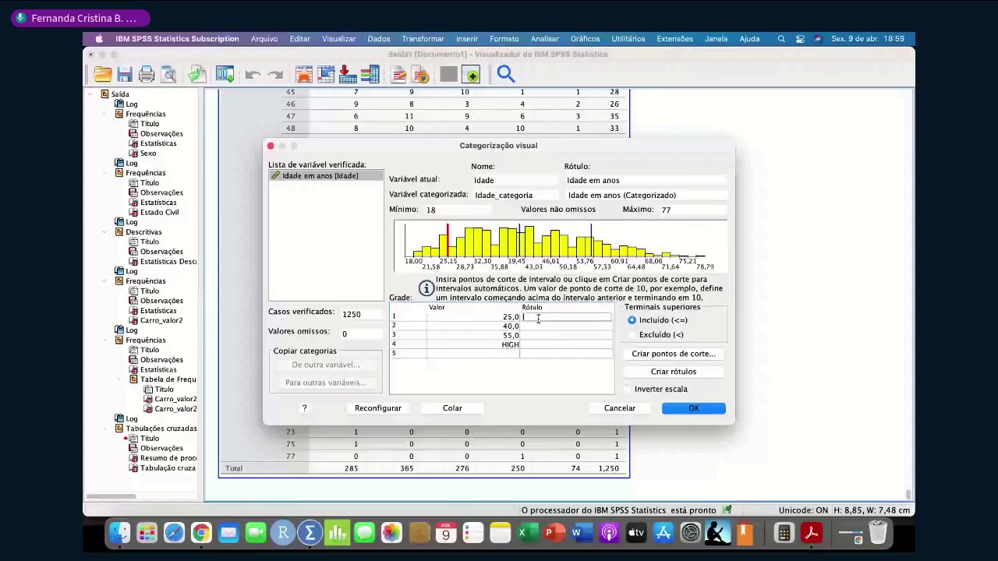
{"action": "type", "text": "Até"}
{"action": "type", "text": "25 anos"}
Label the second age interval "de 26 a 40" and the third one "de 41 a 55 anos".
{"action": "left_click", "coordinate": [542, 327]}
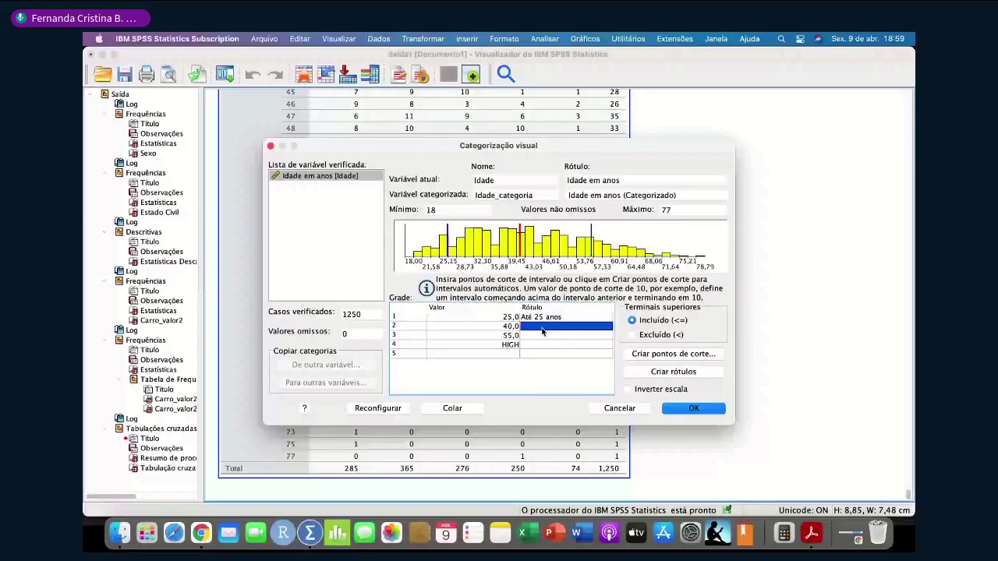
{"action": "type", "text": "de 26"}
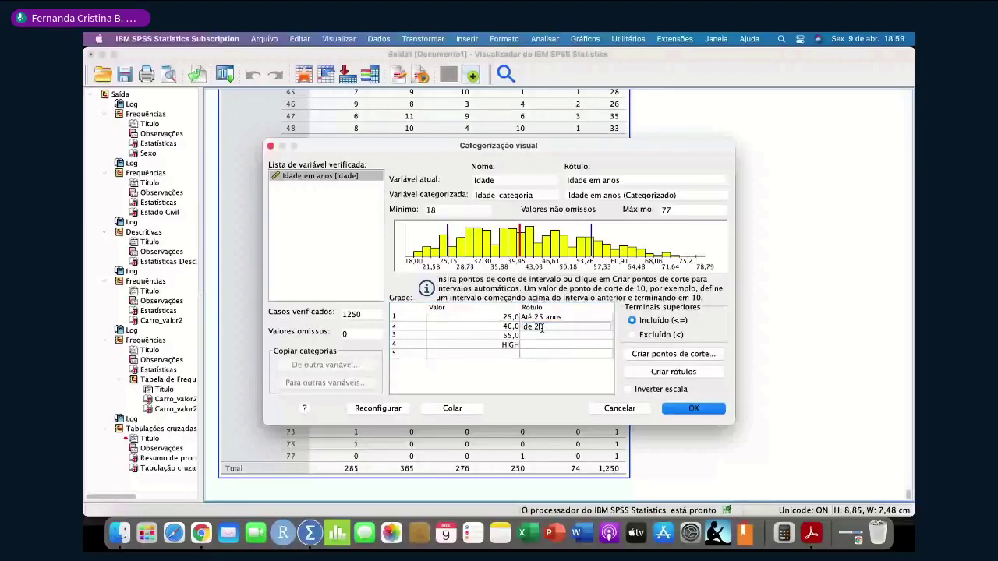
{"action": "type", "text": " a"}
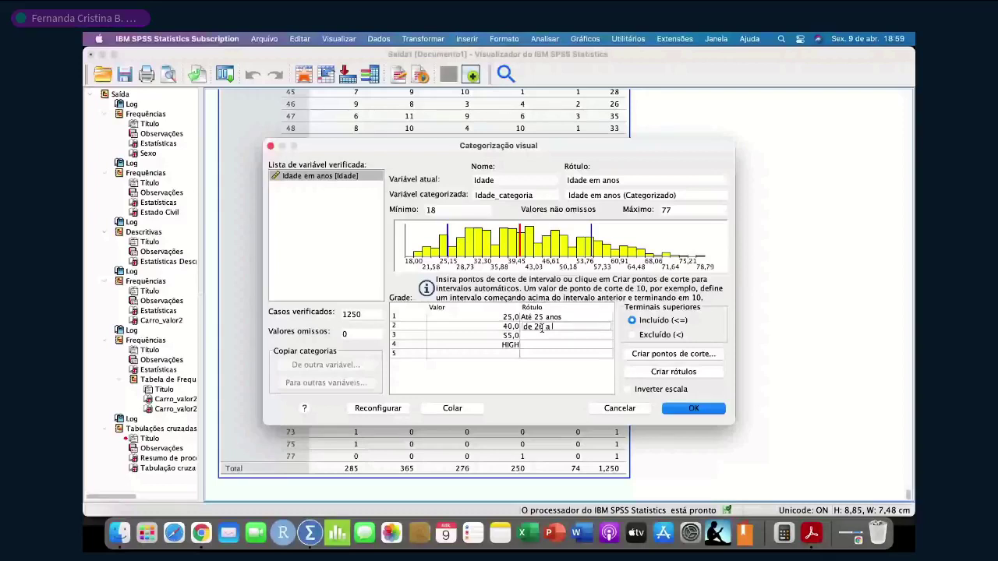
{"action": "type", "text": " 40"}
{"action": "left_click", "coordinate": [546, 337]}
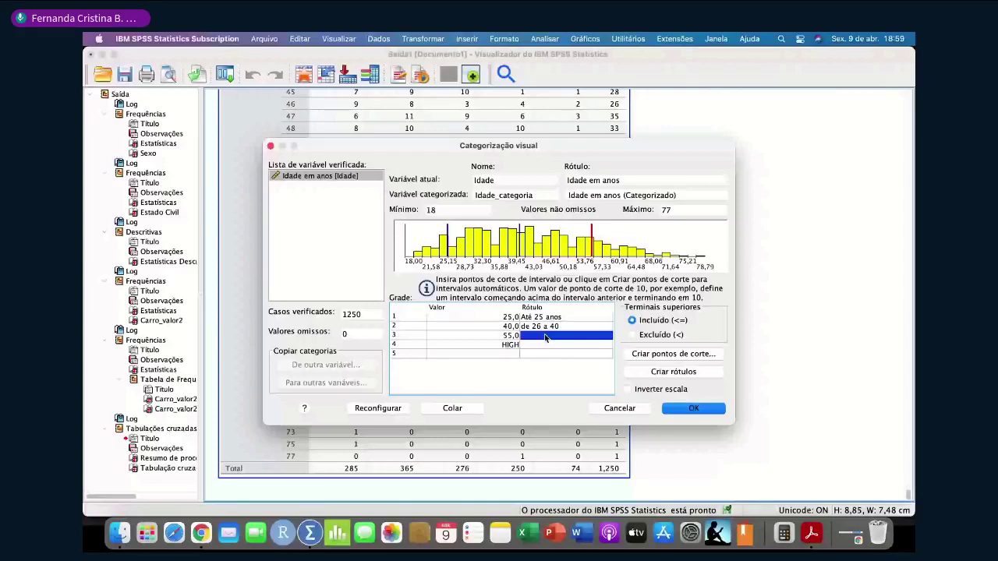
{"action": "type", "text": "de 4"}
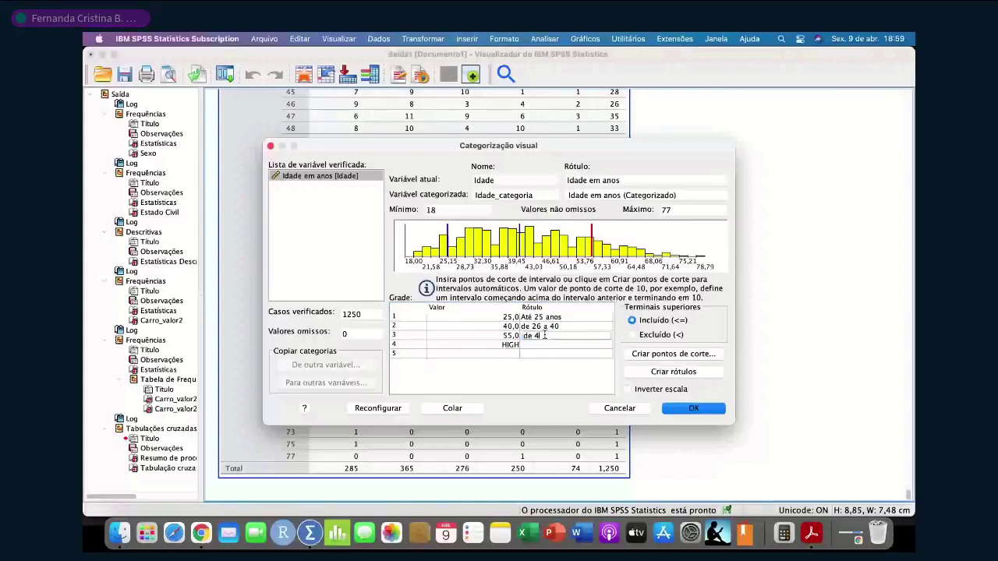
{"action": "type", "text": "1"}
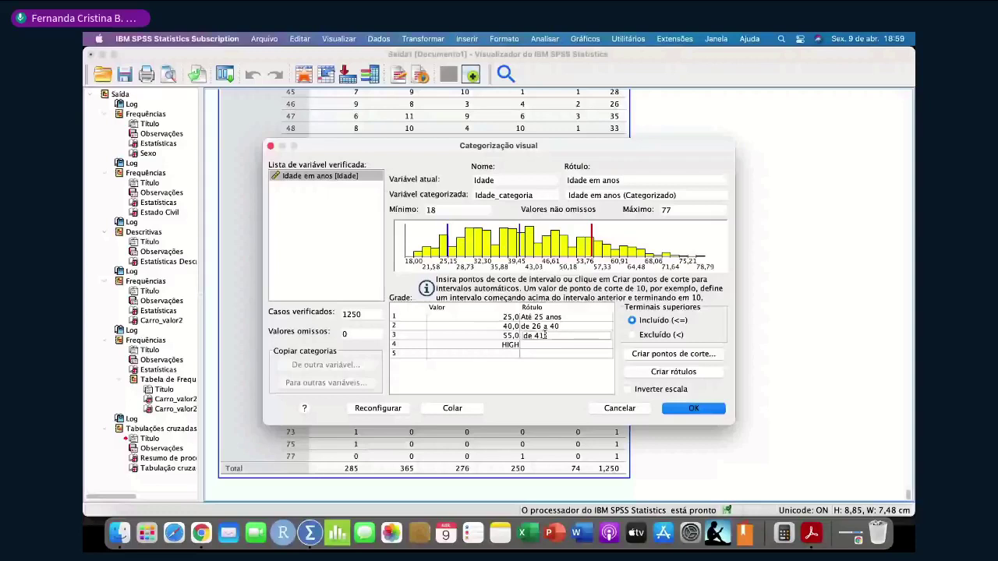
{"action": "type", "text": " a 55 anos"}
{"action": "key", "text": "Return"}
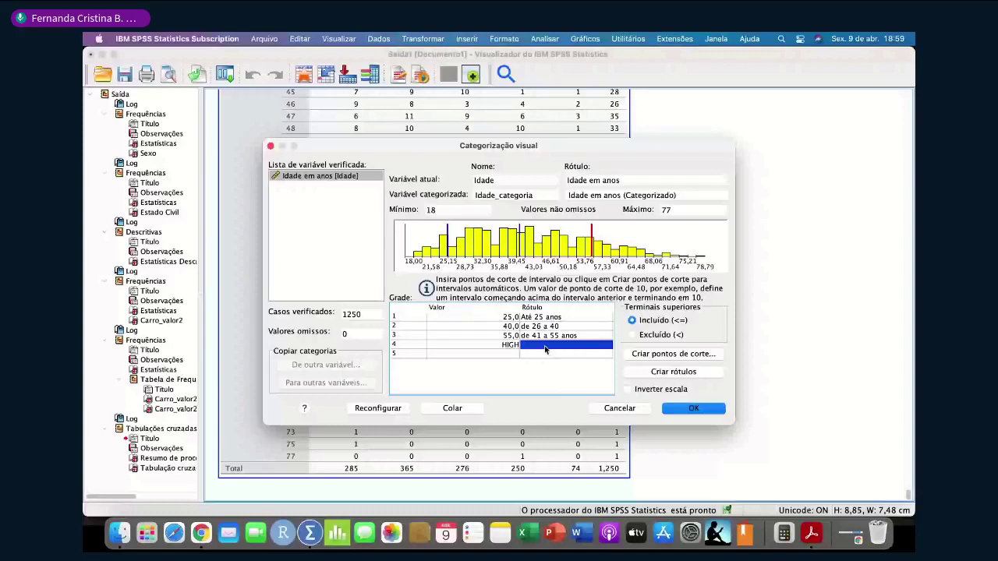
Label the HIGH interval "Mais de 55 anos" and create the binned variable.
{"action": "type", "text": "Mais de 5"}
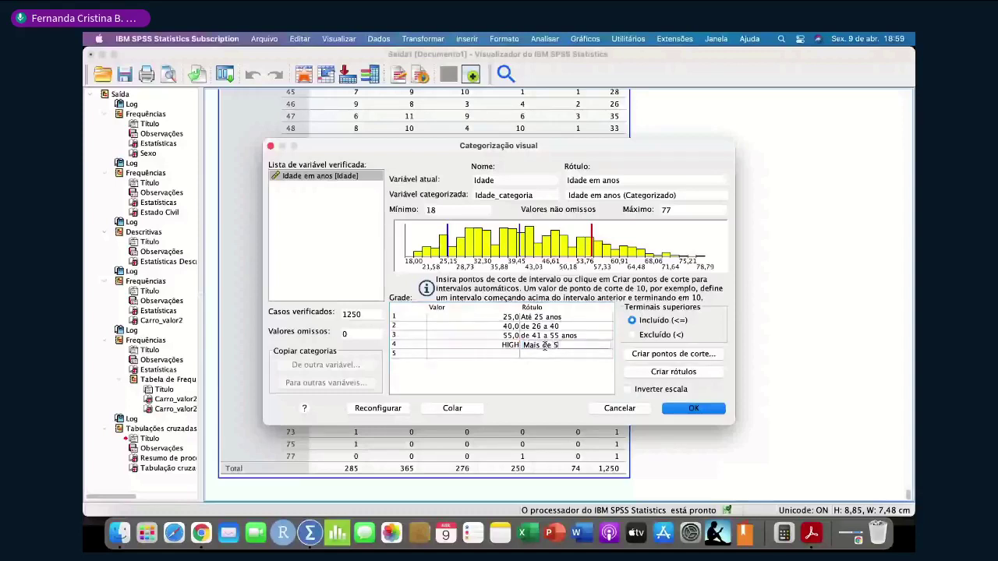
{"action": "type", "text": "5 anos"}
{"action": "left_click", "coordinate": [694, 410]}
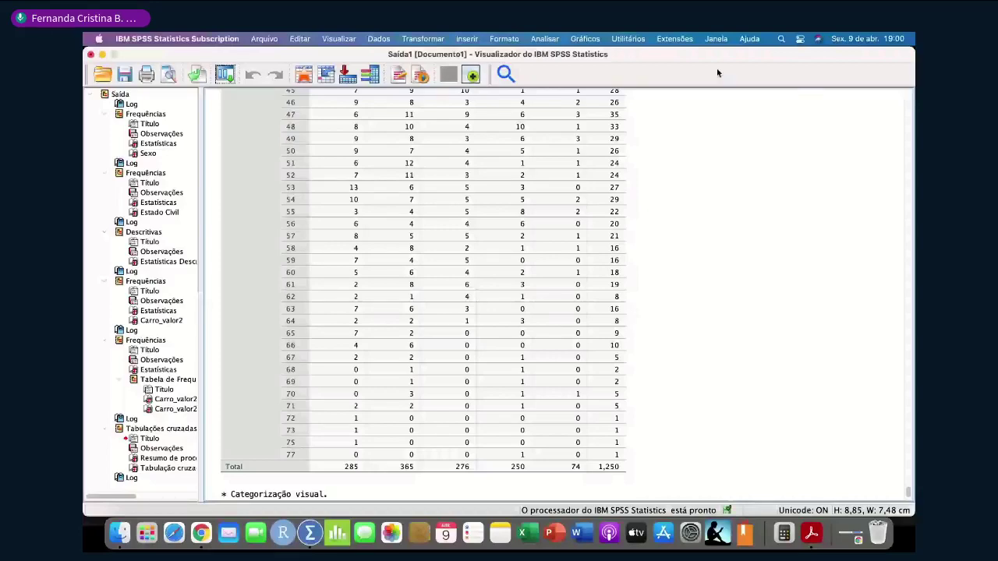
From the data editor's variable list, rerun the crosstabulation by Grau de instrução with Idade_categoria replacing Idade em anos in the rows.
{"action": "key", "text": "super+grave"}
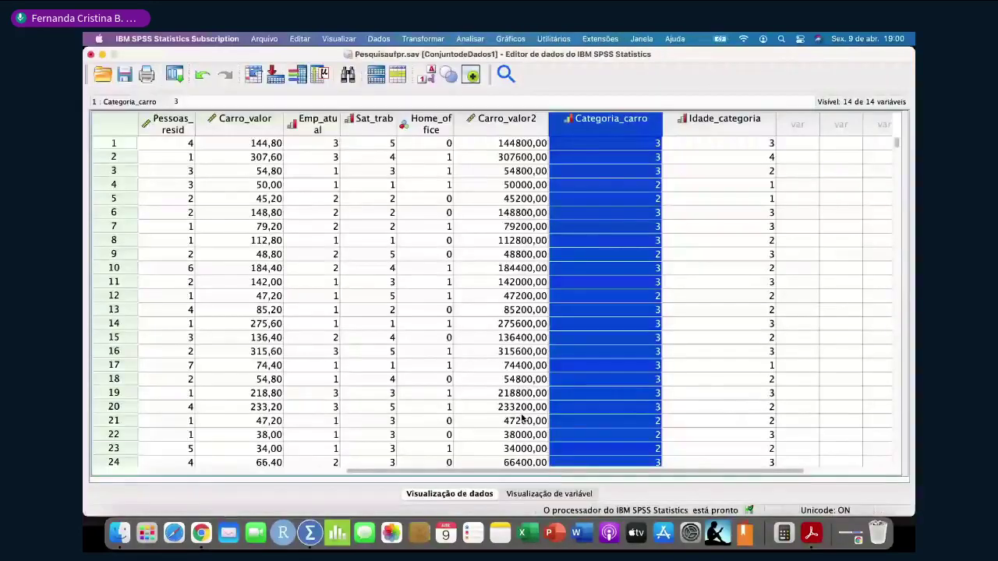
{"action": "left_click", "coordinate": [532, 496]}
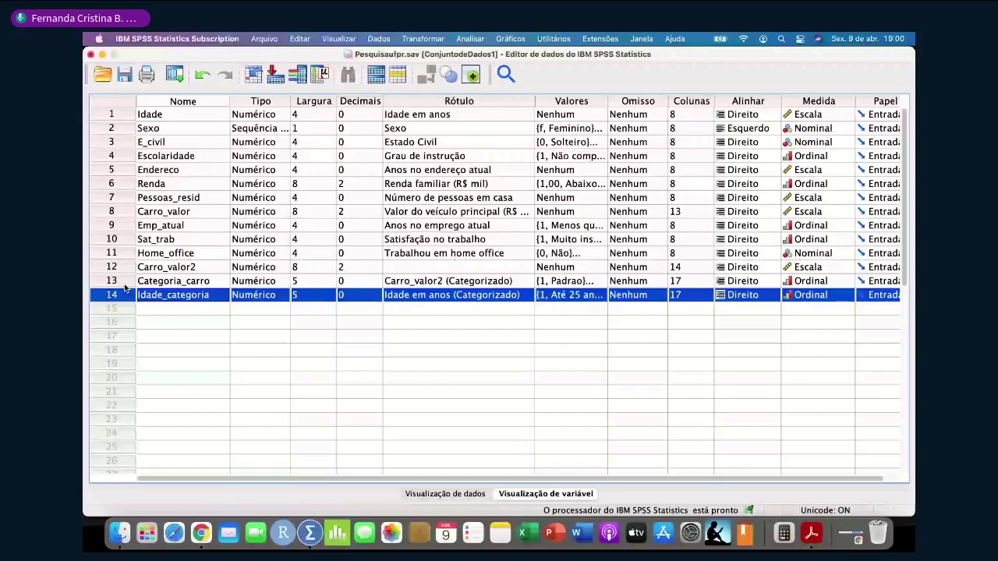
{"action": "left_click", "coordinate": [477, 38]}
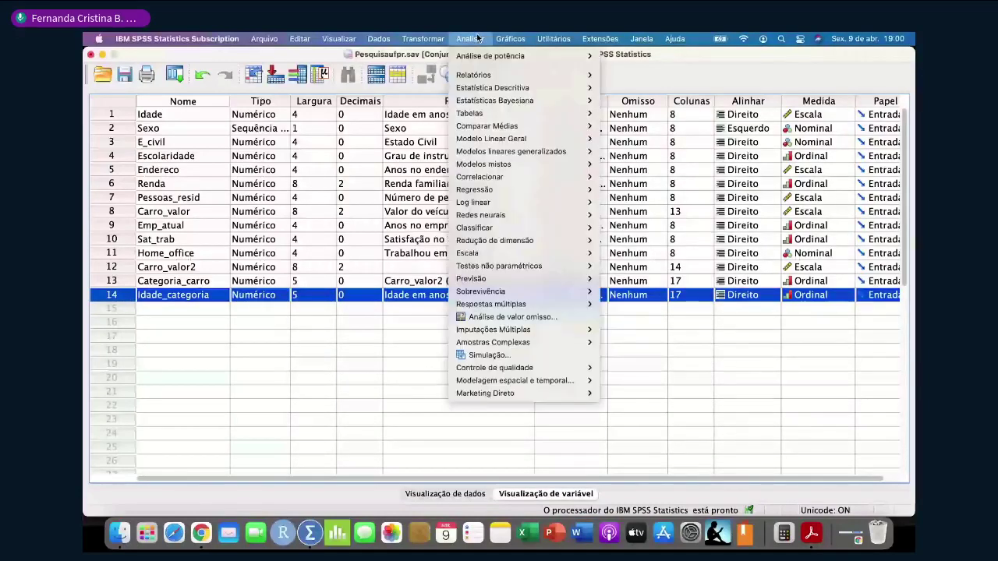
{"action": "mouse_move", "coordinate": [546, 88]}
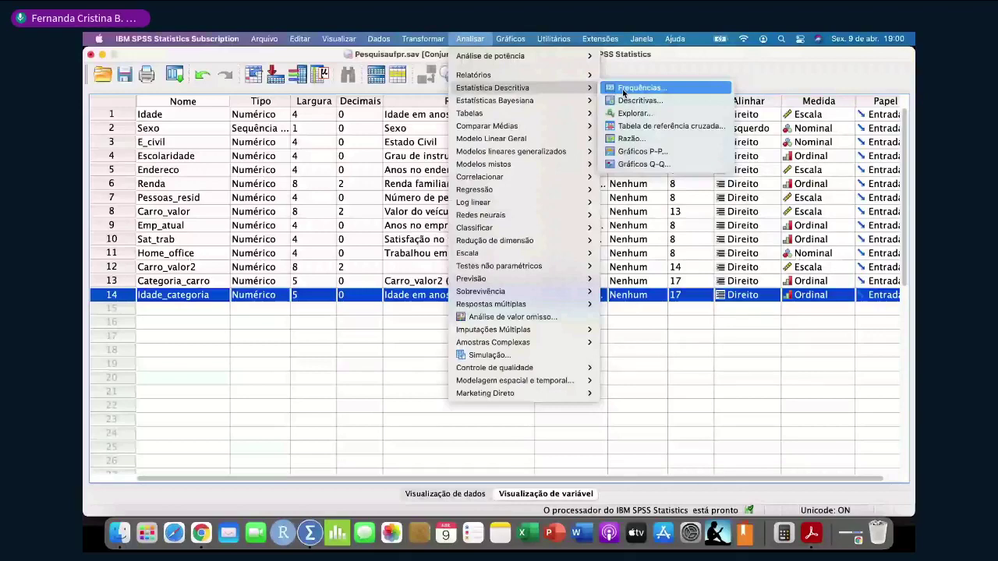
{"action": "left_click", "coordinate": [655, 126]}
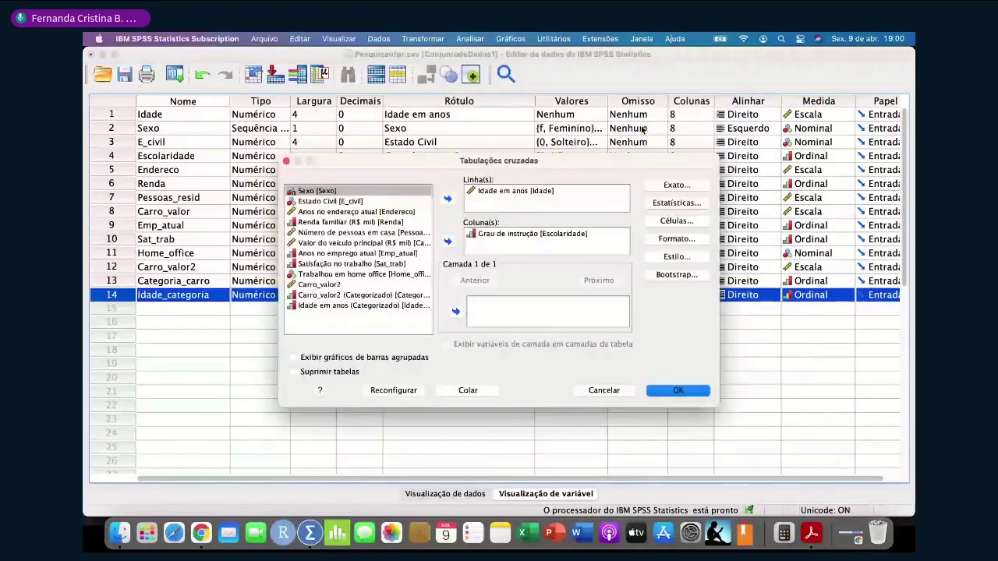
{"action": "left_click", "coordinate": [509, 191]}
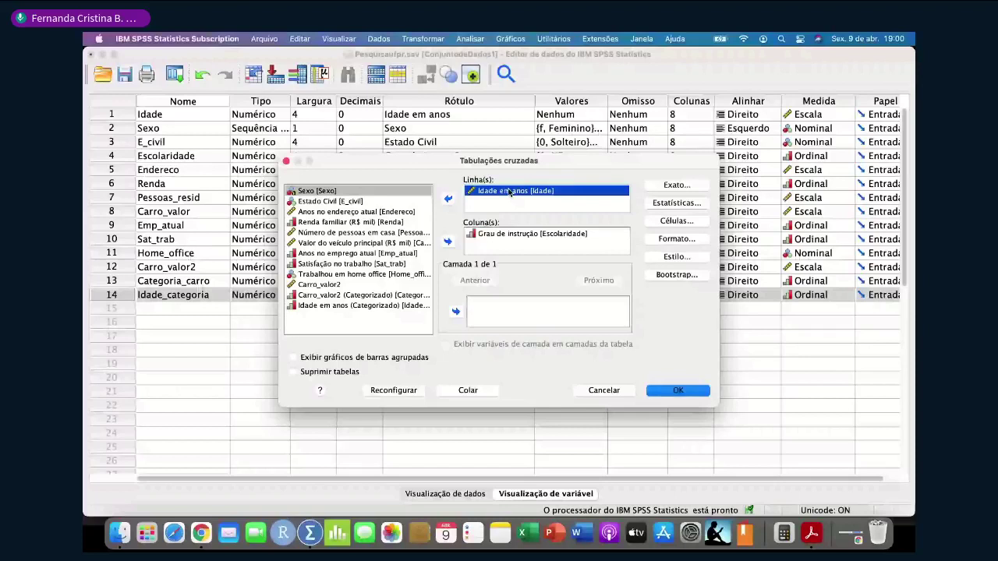
{"action": "left_click", "coordinate": [449, 200]}
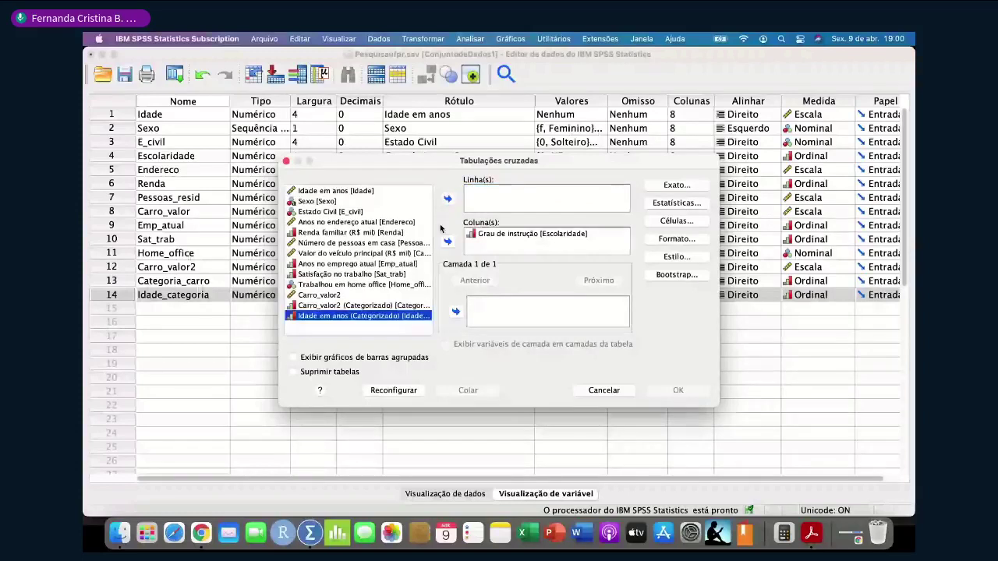
{"action": "left_click", "coordinate": [448, 199]}
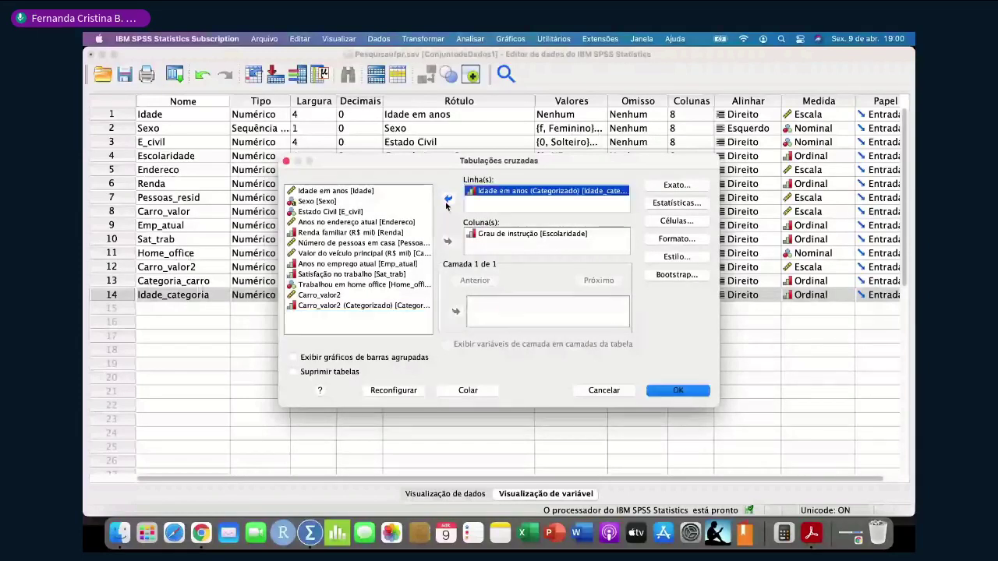
{"action": "left_click", "coordinate": [662, 390]}
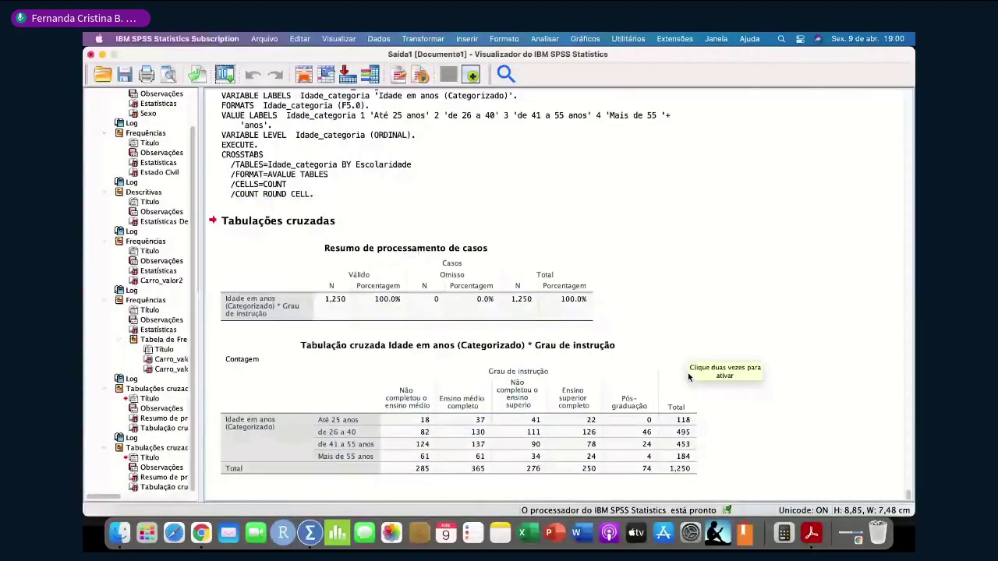
Compare the crosstabulation by single years of age with the one by age category in the output.
{"action": "scroll", "coordinate": [522, 230], "scroll_direction": "up", "scroll_amount": 15}
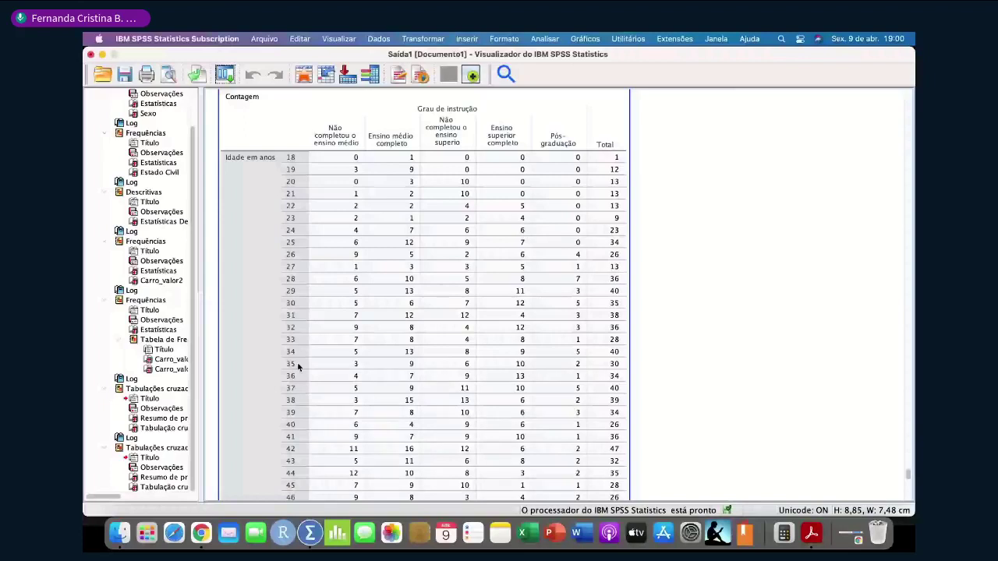
{"action": "scroll", "coordinate": [298, 362], "scroll_direction": "down", "scroll_amount": 15}
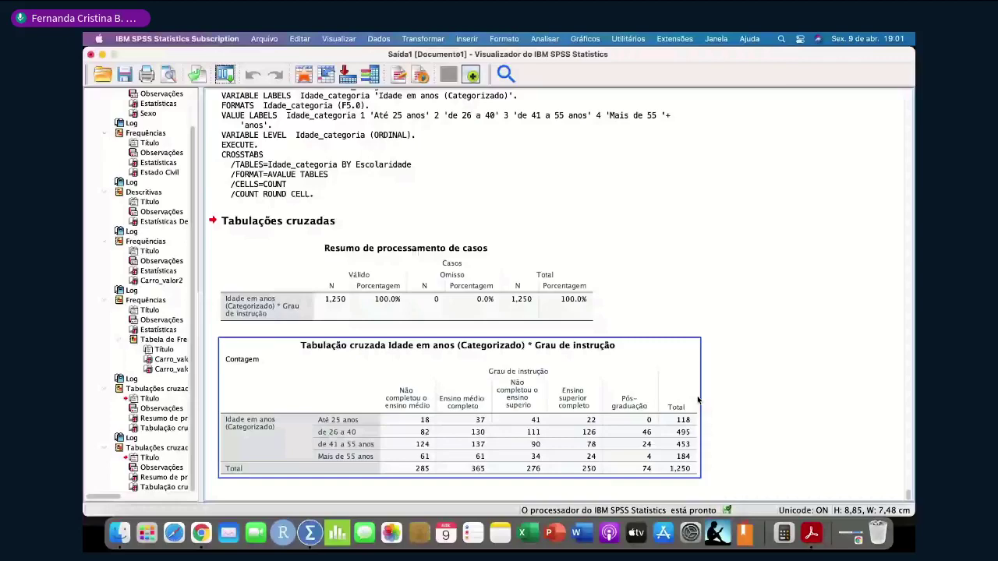
{"action": "scroll", "coordinate": [698, 400], "scroll_direction": "up", "scroll_amount": 15}
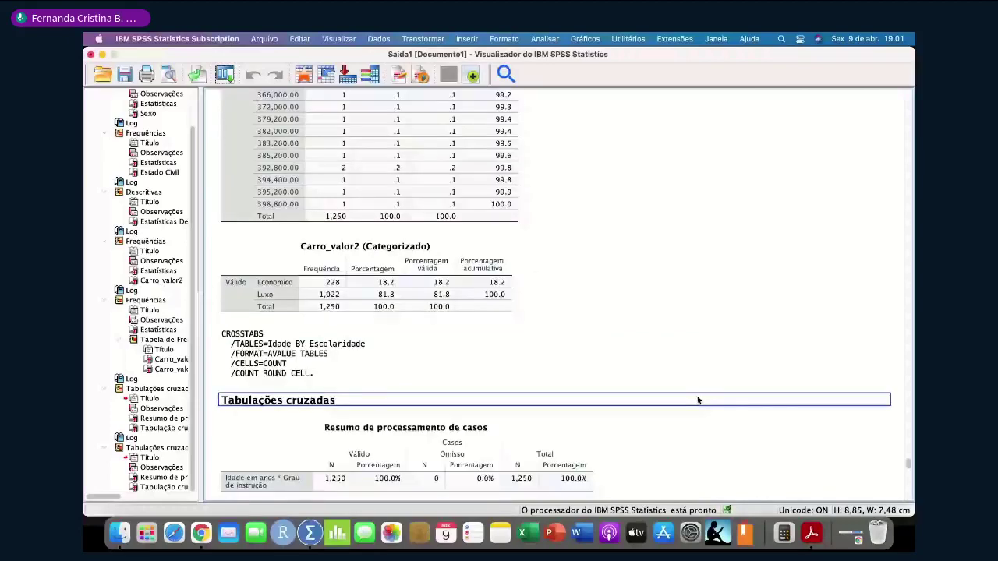
{"action": "scroll", "coordinate": [698, 400], "scroll_direction": "down", "scroll_amount": 6}
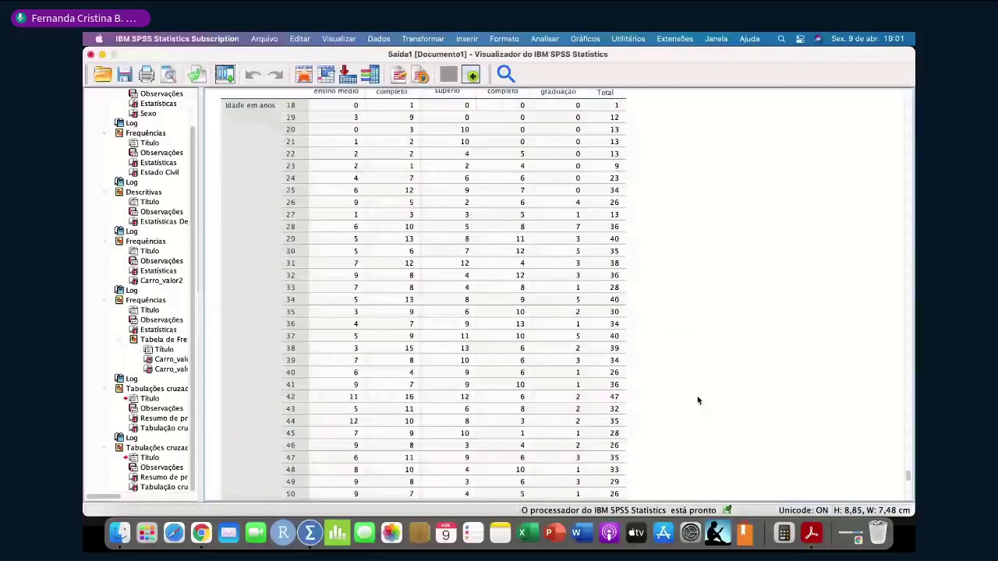